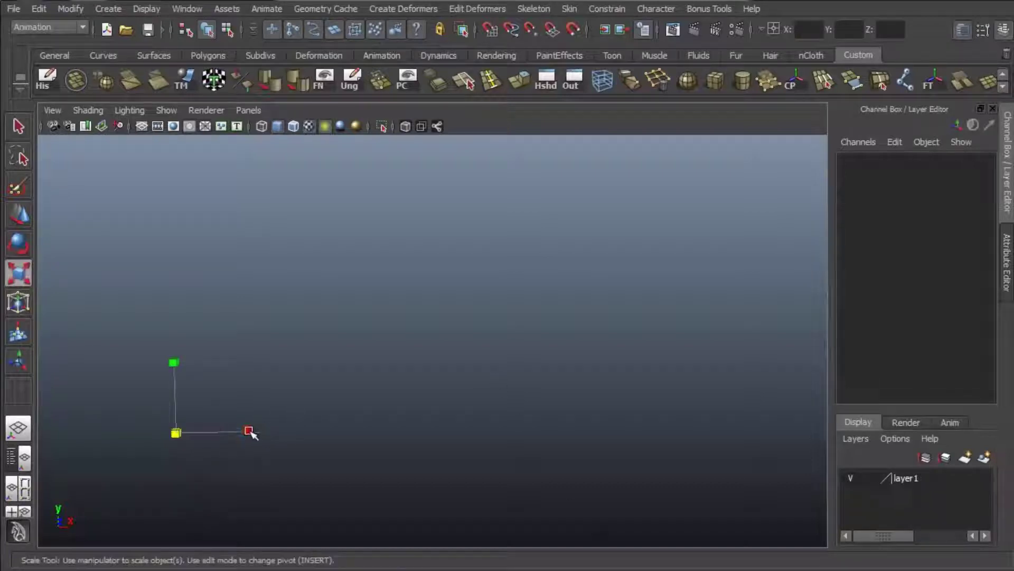
- Scale the title lettering along its X axis and rotate it about Z by about -101 degrees
{"action": "left_click_drag", "start_coordinate": [249, 431], "coordinate": [519, 410]}
{"action": "key", "text": "e"}
{"action": "middle_click_drag", "start_coordinate": [494, 365], "coordinate": [568, 319], "text": "alt"}
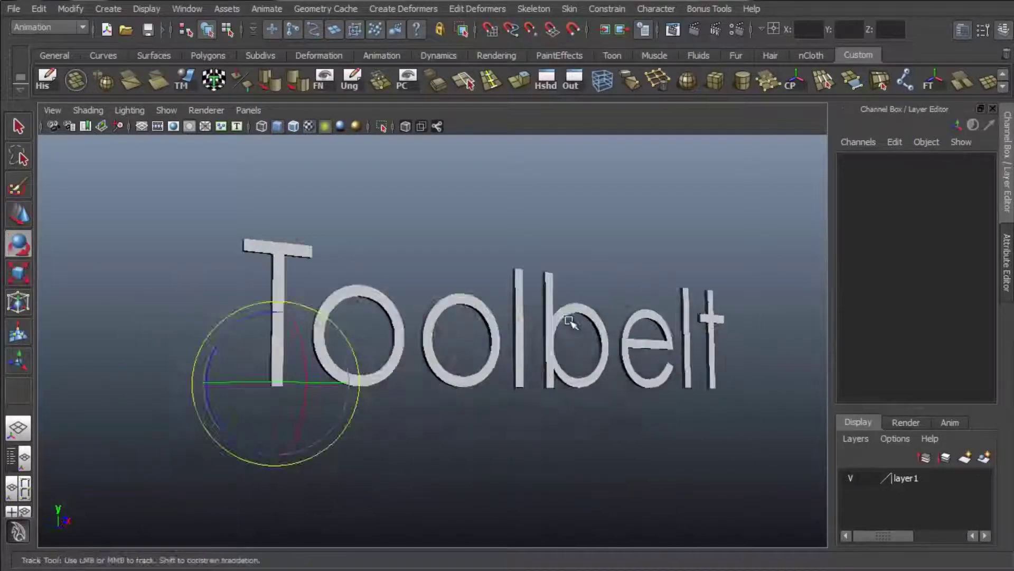
{"action": "left_click_drag", "start_coordinate": [549, 338], "coordinate": [566, 405], "text": "alt"}
{"action": "left_click_drag", "start_coordinate": [214, 410], "coordinate": [519, 284]}
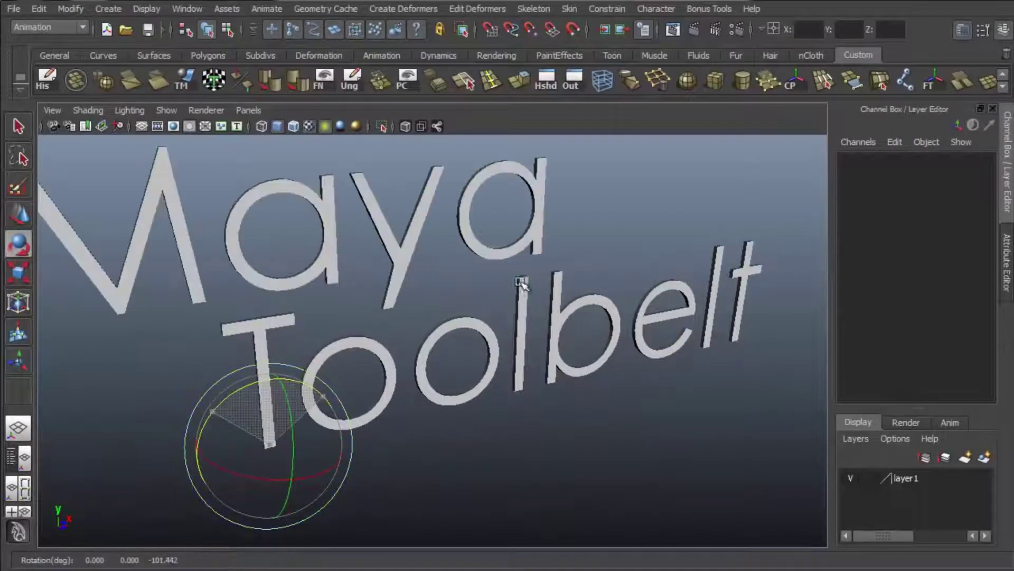
{"action": "right_click_drag", "start_coordinate": [521, 285], "coordinate": [344, 313], "text": "alt"}
{"action": "left_click_drag", "start_coordinate": [377, 312], "coordinate": [345, 298], "text": "alt"}
- Move the pivot from the base of the T toward the M and position the word "the" above the M
{"action": "key", "text": "w"}
{"action": "middle_click_drag", "start_coordinate": [432, 271], "coordinate": [420, 323], "text": "alt"}
{"action": "key", "text": "Insert"}
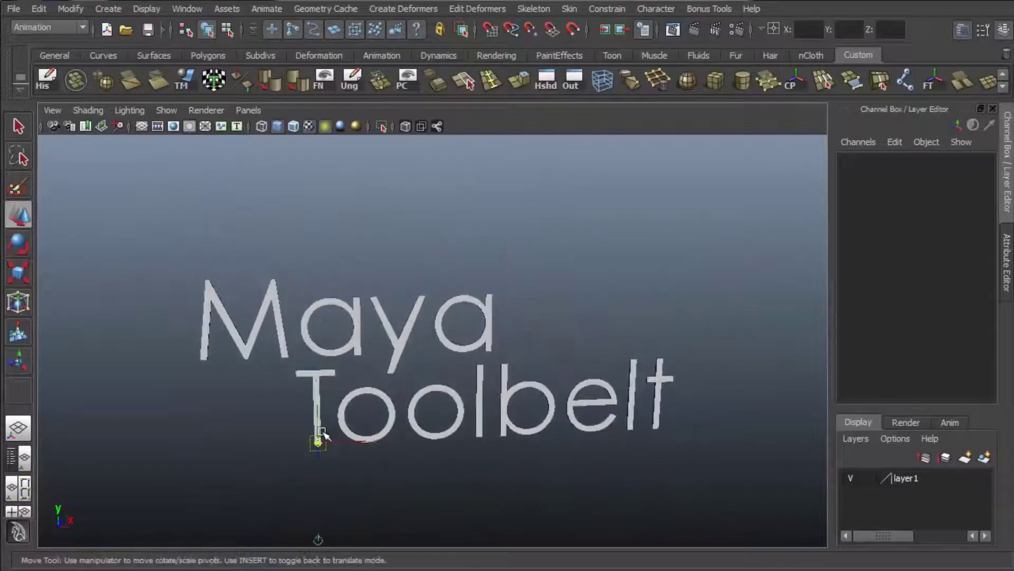
{"action": "left_click_drag", "start_coordinate": [318, 438], "coordinate": [242, 293]}
{"action": "key", "text": "Insert"}
{"action": "left_click_drag", "start_coordinate": [240, 245], "coordinate": [270, 142]}
{"action": "key", "text": "q"}
{"action": "left_click_drag", "start_coordinate": [576, 336], "coordinate": [604, 363], "text": "alt"}
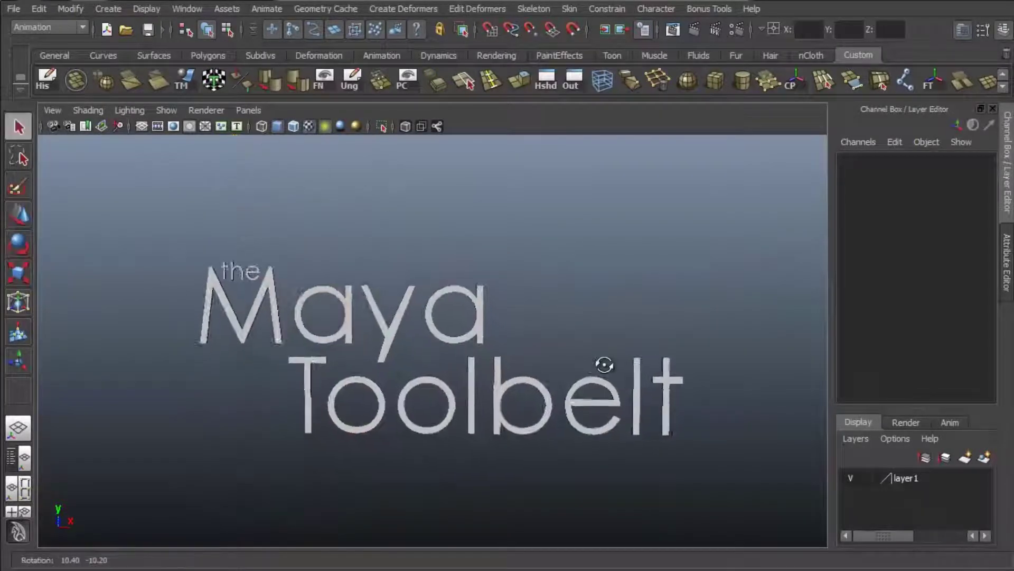
{"action": "right_click_drag", "start_coordinate": [605, 362], "coordinate": [664, 344], "text": "alt"}
{"action": "left_click_drag", "start_coordinate": [664, 344], "coordinate": [670, 300], "text": "alt"}
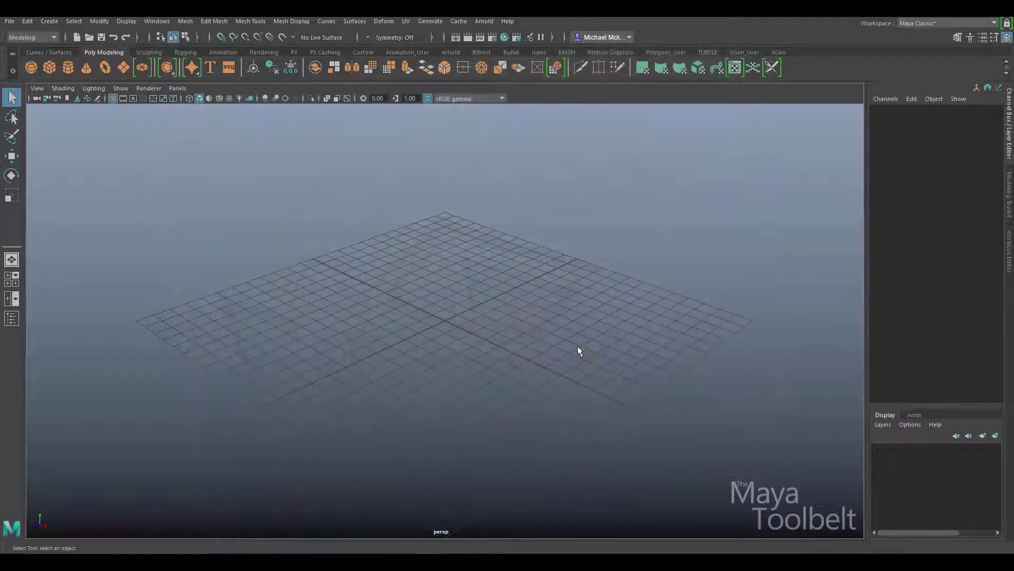
- Create a NURBS sphere at the origin and scale it uniformly to about 4.763
{"action": "left_click_drag", "start_coordinate": [578, 346], "coordinate": [621, 317], "text": "alt"}
{"action": "left_click_drag", "start_coordinate": [552, 319], "coordinate": [604, 326], "text": "alt"}
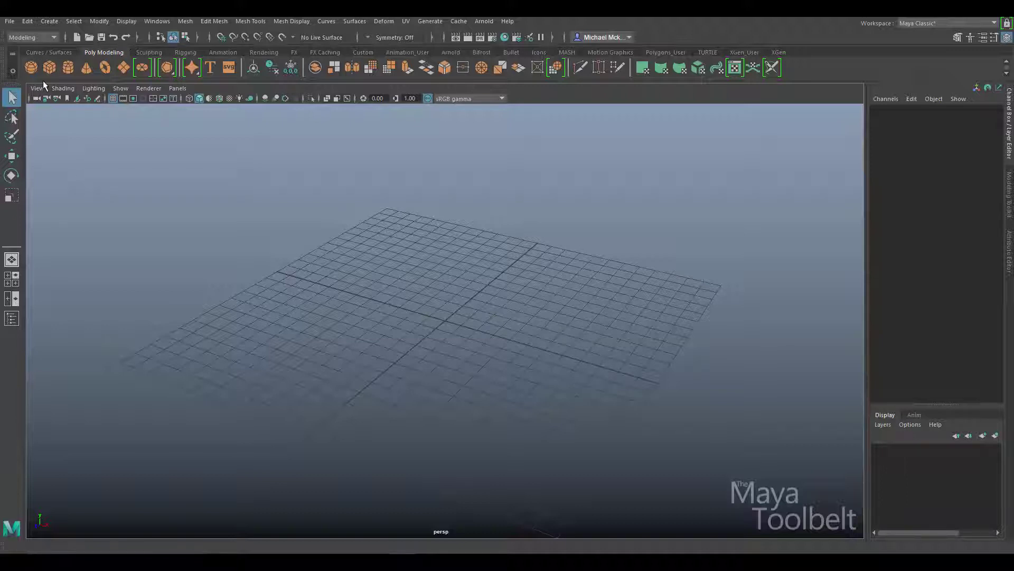
{"action": "left_click", "coordinate": [53, 21]}
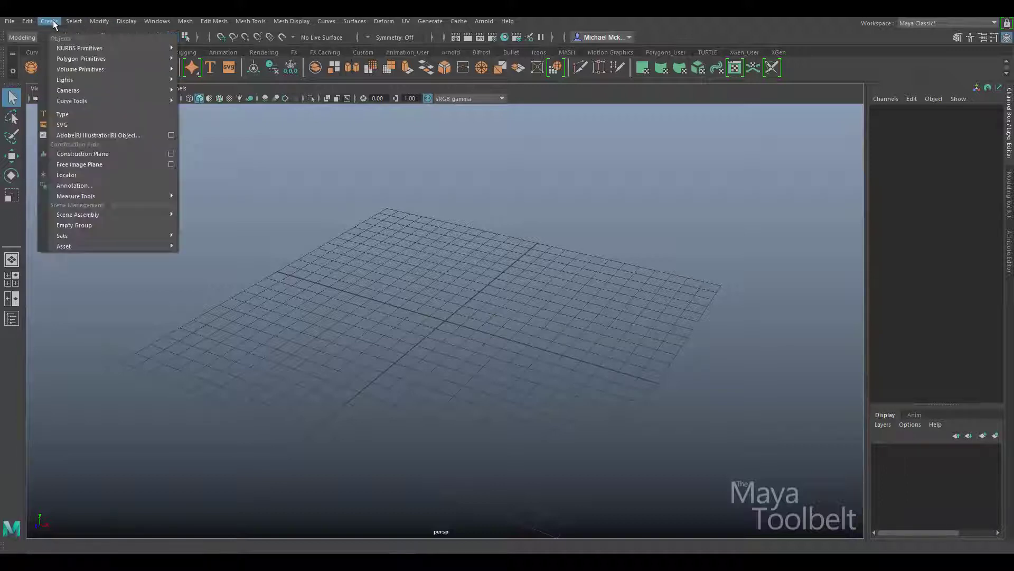
{"action": "mouse_move", "coordinate": [103, 48]}
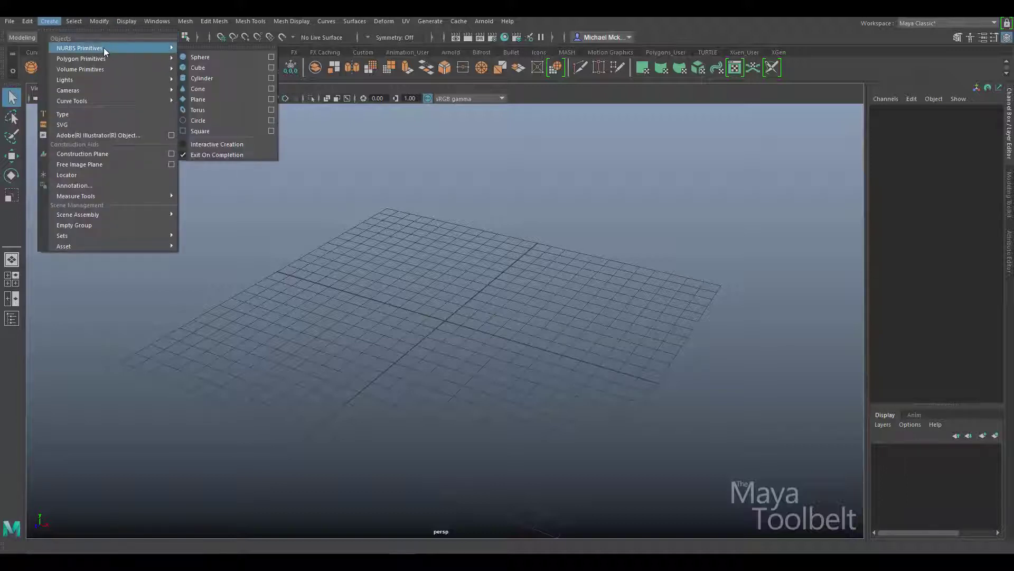
{"action": "left_click", "coordinate": [210, 56]}
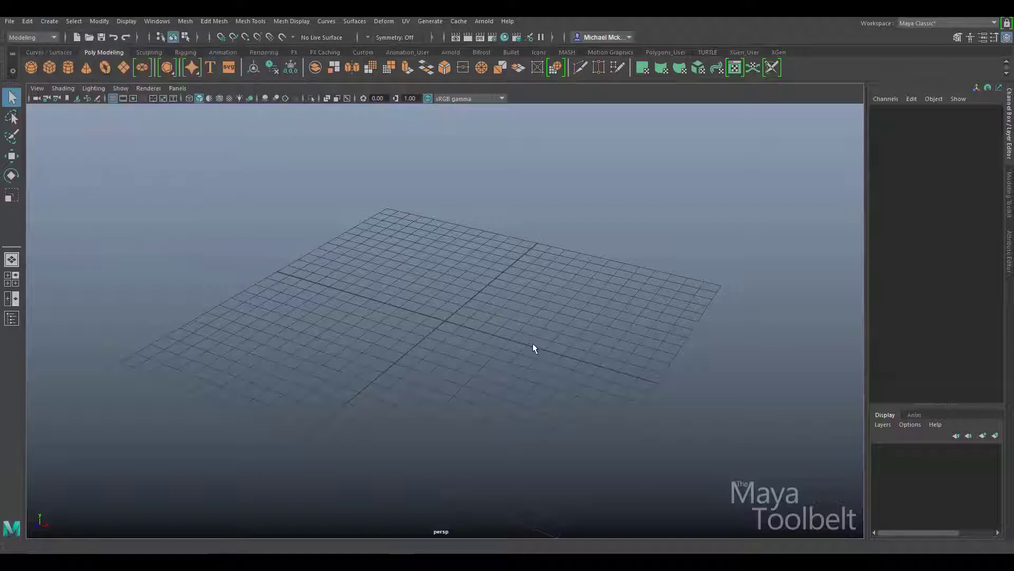
{"action": "left_click_drag", "start_coordinate": [477, 338], "coordinate": [499, 384], "text": "alt"}
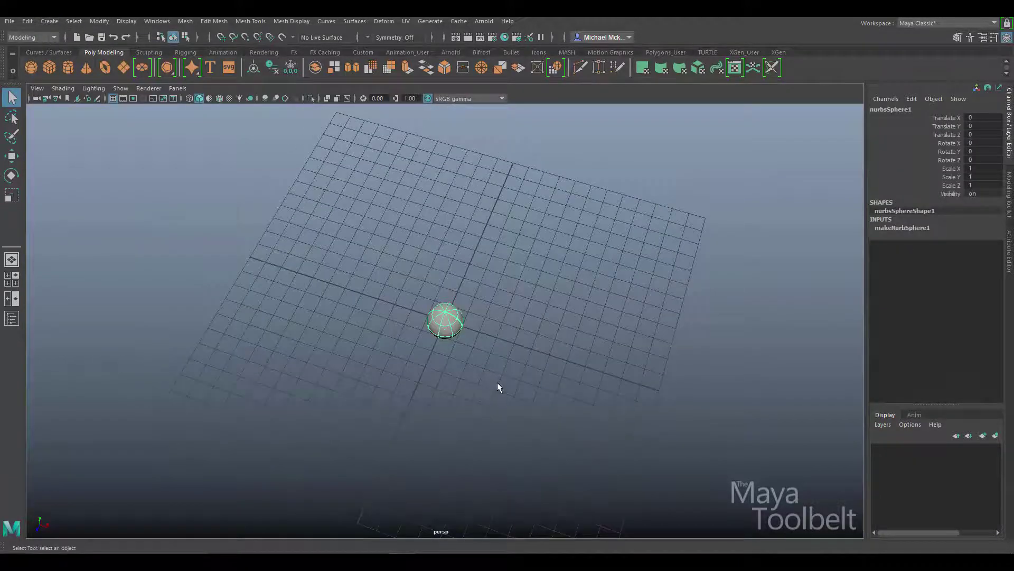
{"action": "key", "text": "r"}
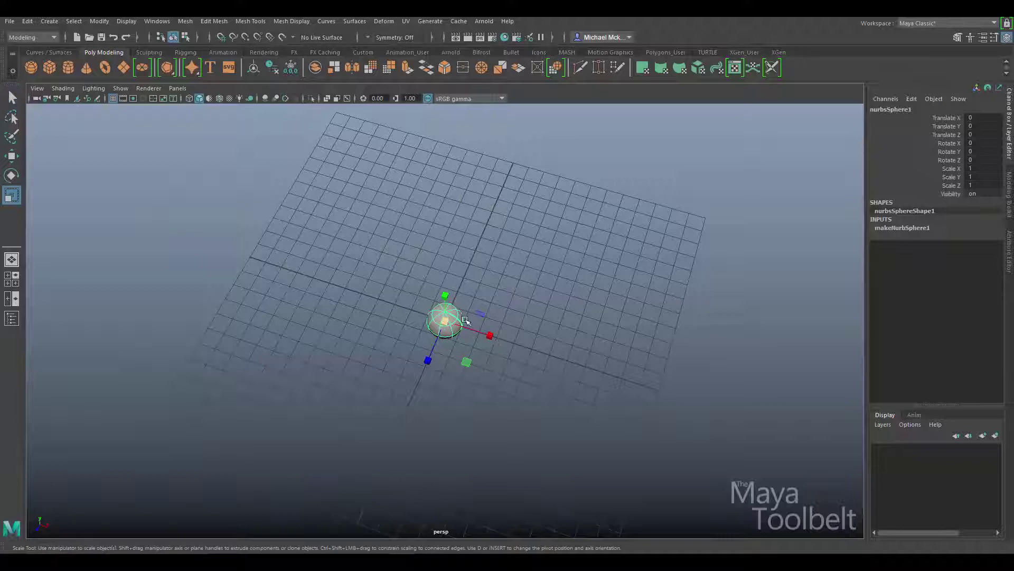
{"action": "left_click_drag", "start_coordinate": [445, 321], "coordinate": [593, 300]}
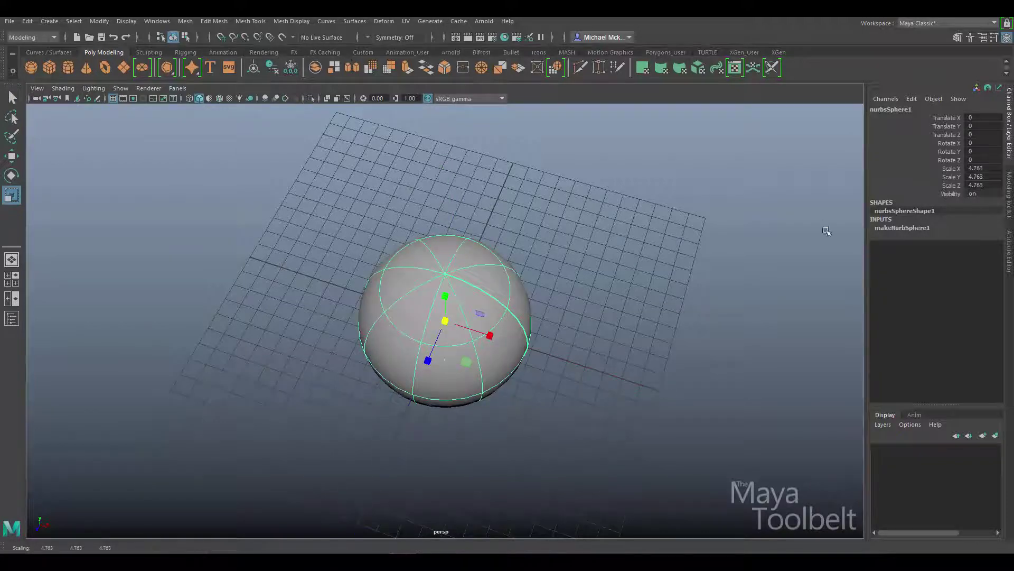
{"action": "left_click_drag", "start_coordinate": [827, 231], "coordinate": [561, 278], "text": "alt"}
- Show the sphere's control vertices in the top view and line up the negative-X side column on a grid line
{"action": "key", "text": "space"}
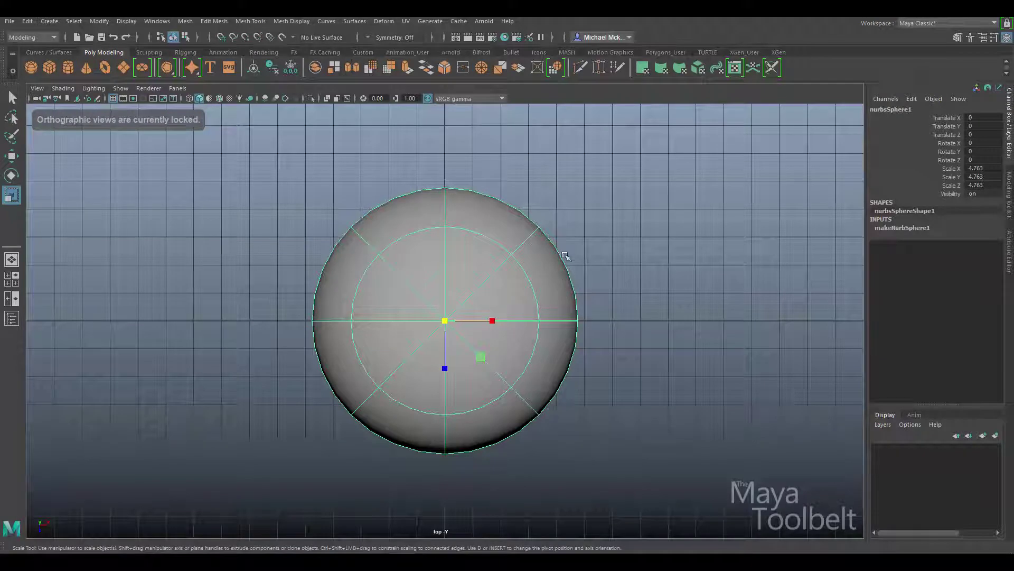
{"action": "middle_click_drag", "start_coordinate": [534, 274], "coordinate": [563, 272], "text": "alt"}
{"action": "right_click_drag", "start_coordinate": [563, 271], "coordinate": [468, 238], "text": "alt"}
{"action": "key", "text": "w"}
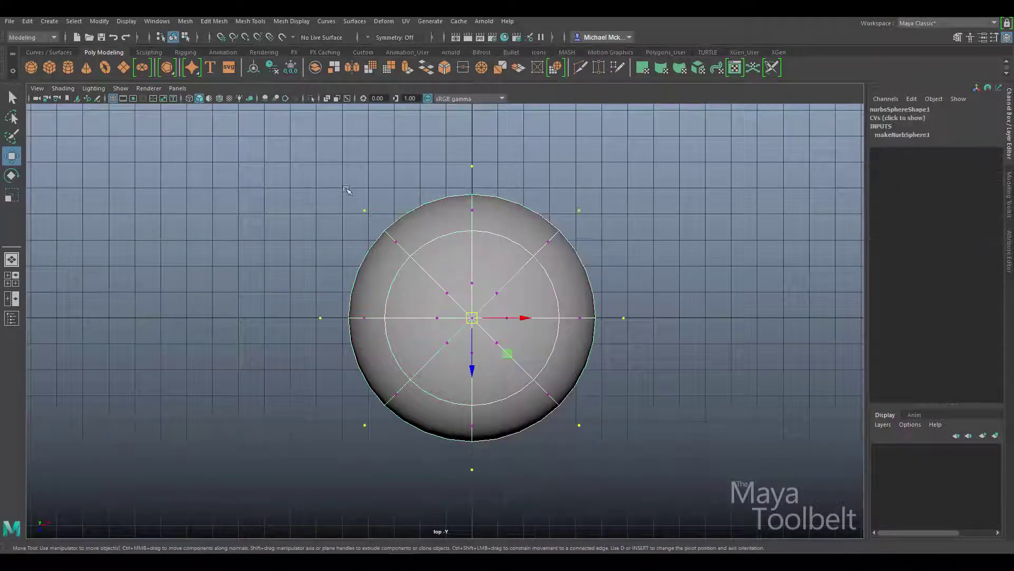
{"action": "left_click", "coordinate": [364, 210]}
{"action": "left_click_drag", "start_coordinate": [299, 155], "coordinate": [417, 534]}
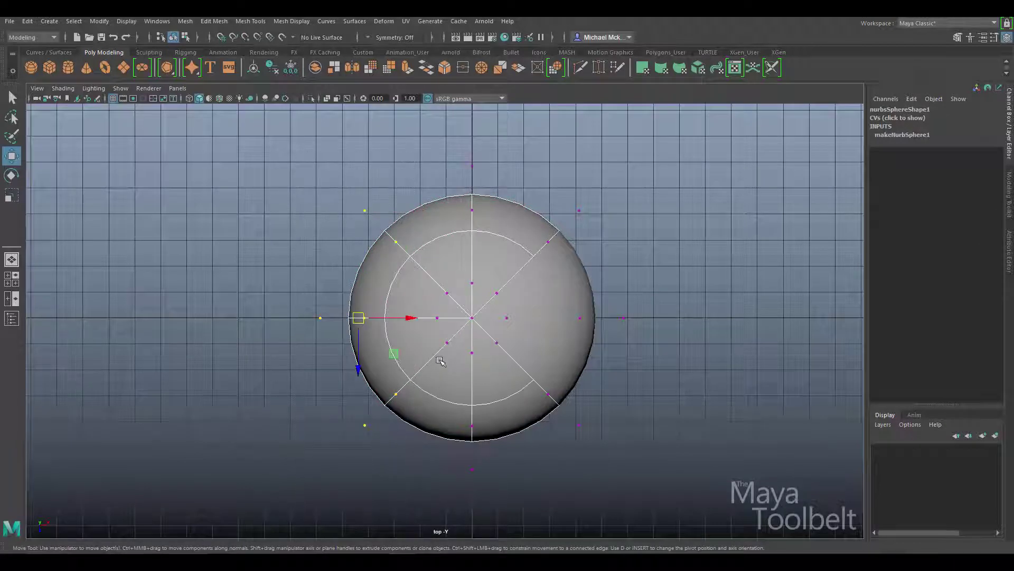
{"action": "key", "text": "x"}
{"action": "left_click_drag", "start_coordinate": [358, 317], "coordinate": [368, 314]}
{"action": "key", "text": "ctrl+z"}
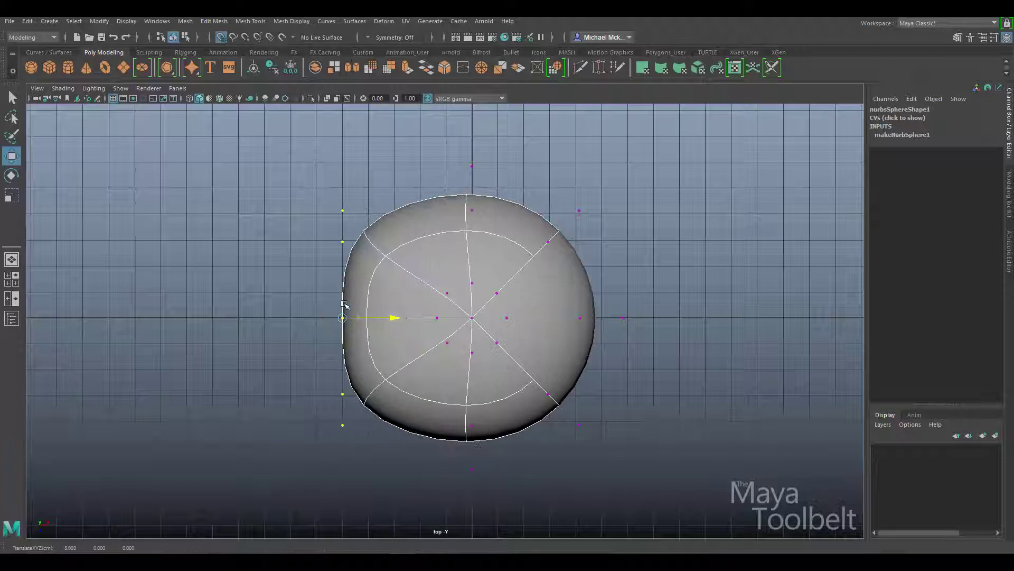
- Align the negative-Z row of control vertices to a grid line and the positive-X column at X 6 with grid snapping
{"action": "left_click_drag", "start_coordinate": [276, 154], "coordinate": [687, 264]}
{"action": "key", "text": "x"}
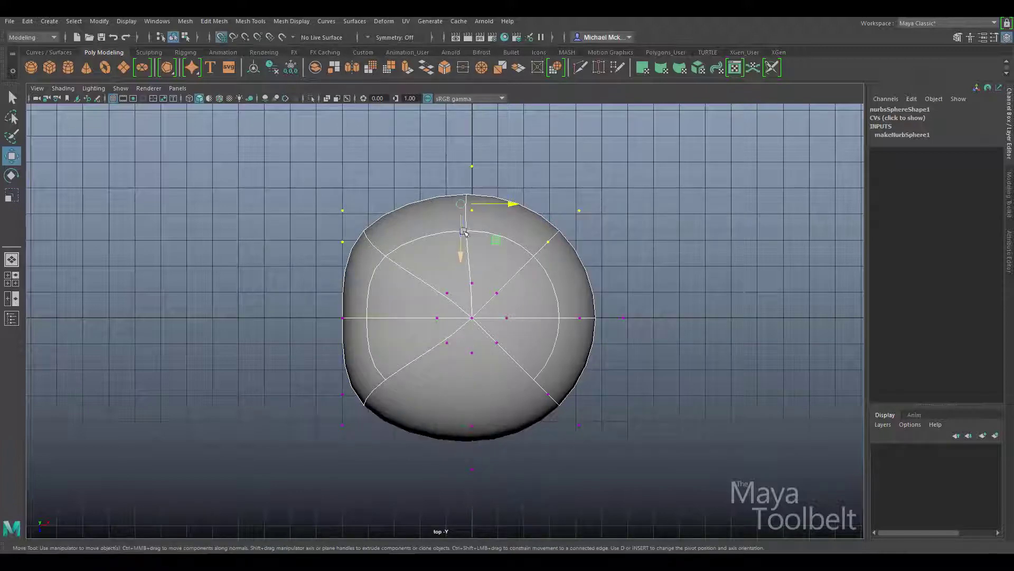
{"action": "left_click_drag", "start_coordinate": [460, 228], "coordinate": [472, 188]}
{"action": "left_click_drag", "start_coordinate": [507, 149], "coordinate": [651, 486]}
{"action": "key", "text": "x"}
{"action": "left_click_drag", "start_coordinate": [583, 315], "coordinate": [622, 311]}
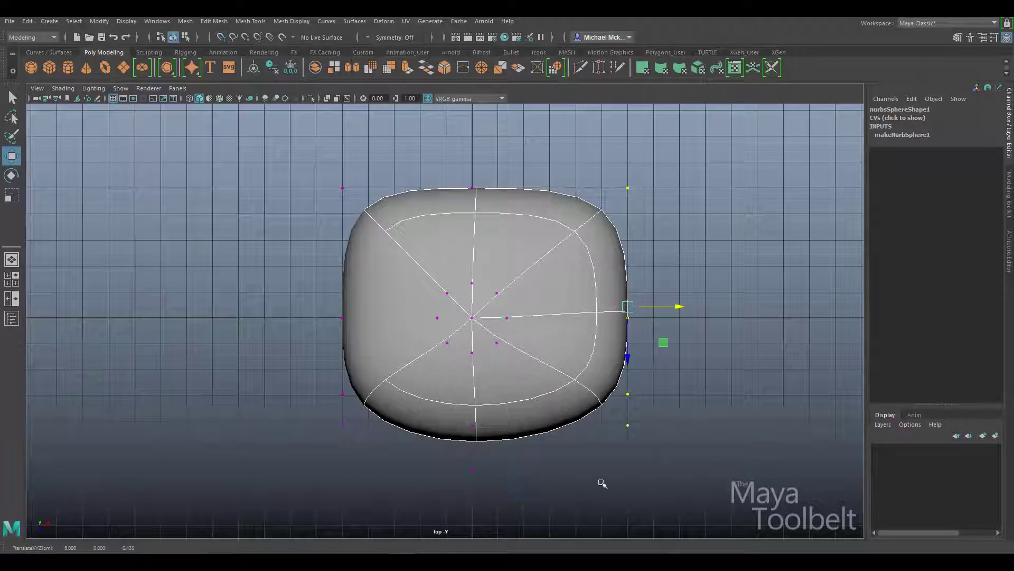
- Flatten the positive-Z row of control vertices into a straight line, then shift all outer control vertices to recentre the squared outline
{"action": "left_click_drag", "start_coordinate": [714, 502], "coordinate": [320, 385]}
{"action": "left_click_drag", "start_coordinate": [485, 449], "coordinate": [485, 491]}
{"action": "left_click_drag", "start_coordinate": [338, 157], "coordinate": [702, 237], "text": "shift"}
{"action": "left_click_drag", "start_coordinate": [509, 333], "coordinate": [486, 322]}
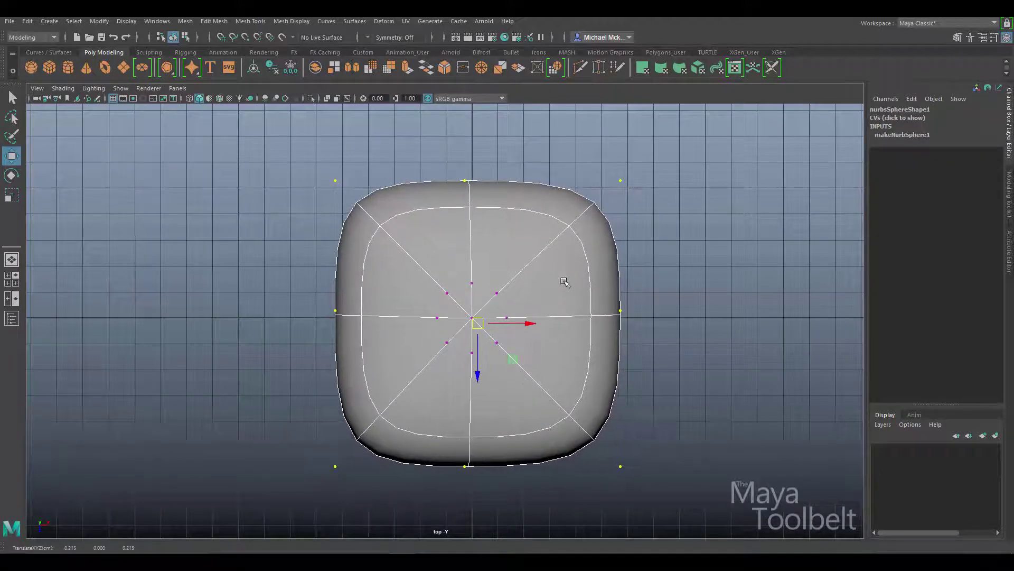
- In the perspective view, select the upper control vertices and flatten them at height Y 5 with grid snapping
{"action": "key", "text": "space"}
{"action": "left_click_drag", "start_coordinate": [579, 252], "coordinate": [611, 253]}
{"action": "left_click_drag", "start_coordinate": [638, 196], "coordinate": [214, 271]}
{"action": "left_click_drag", "start_coordinate": [378, 302], "coordinate": [445, 305], "text": "alt"}
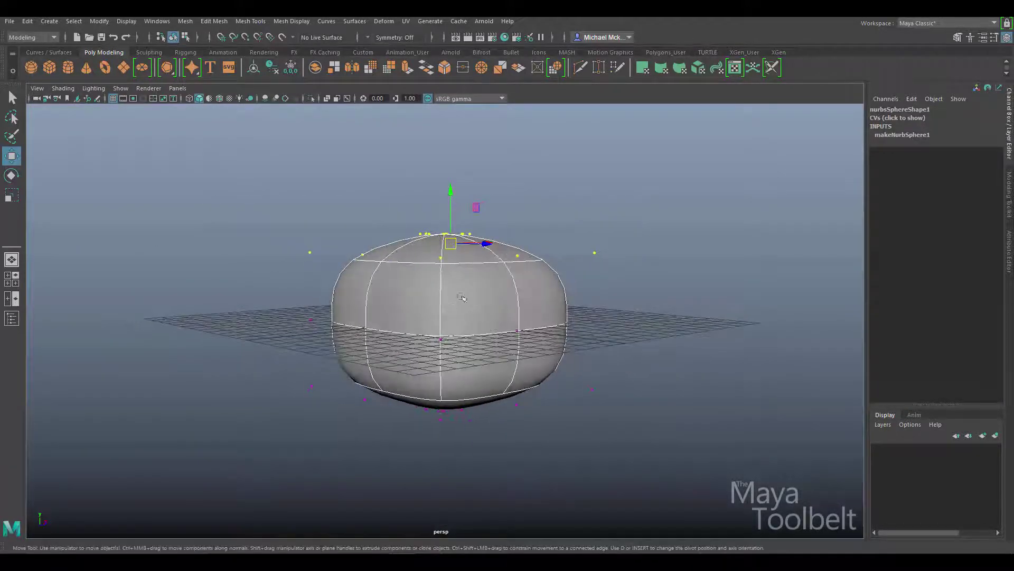
{"action": "key", "text": "x"}
{"action": "left_click_drag", "start_coordinate": [450, 194], "coordinate": [438, 267]}
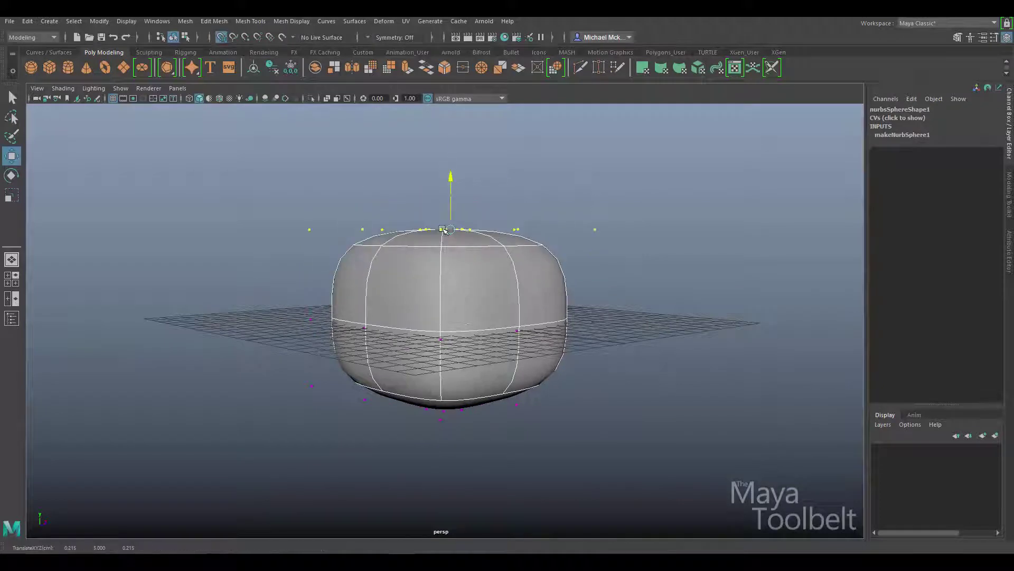
- Select the lower control vertices and flatten the underside of the shape with grid snapping
{"action": "left_click_drag", "start_coordinate": [484, 388], "coordinate": [430, 366], "text": "alt"}
{"action": "left_click_drag", "start_coordinate": [295, 350], "coordinate": [664, 456]}
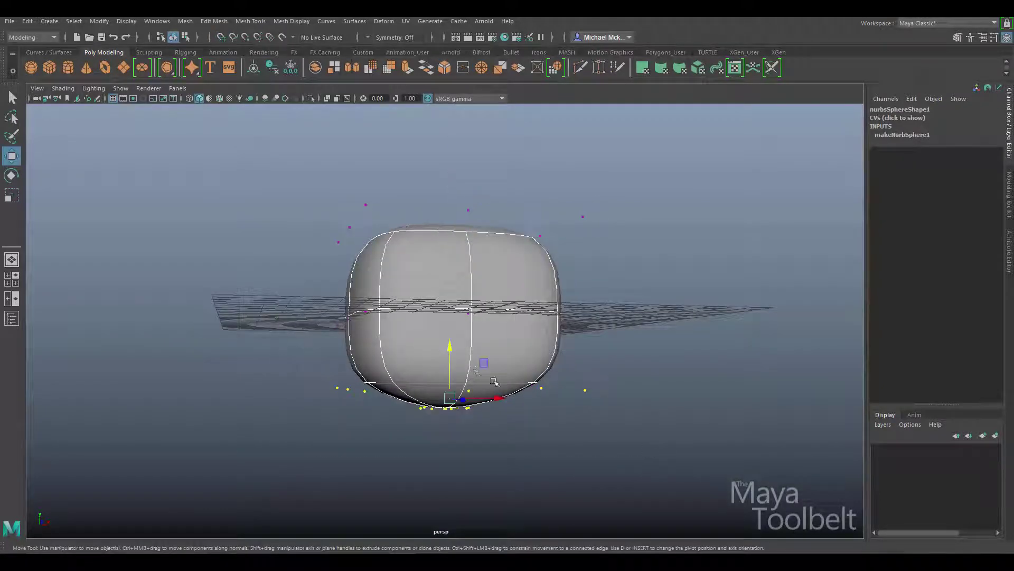
{"action": "key", "text": "x"}
{"action": "left_click_drag", "start_coordinate": [449, 352], "coordinate": [450, 417]}
{"action": "left_click_drag", "start_coordinate": [515, 320], "coordinate": [608, 378], "text": "alt"}
{"action": "left_click", "coordinate": [696, 369]}
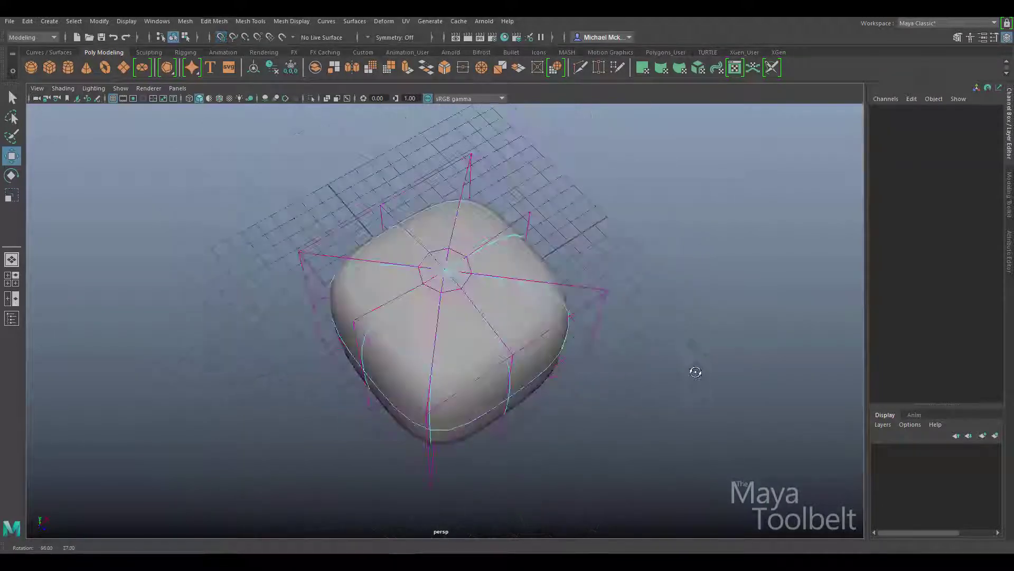
- Return to object mode, select the boxy NURBS shape and delete it
{"action": "left_click_drag", "start_coordinate": [695, 370], "coordinate": [671, 331], "text": "alt"}
{"action": "right_click_drag", "start_coordinate": [511, 280], "coordinate": [562, 266]}
{"action": "left_click", "coordinate": [664, 245]}
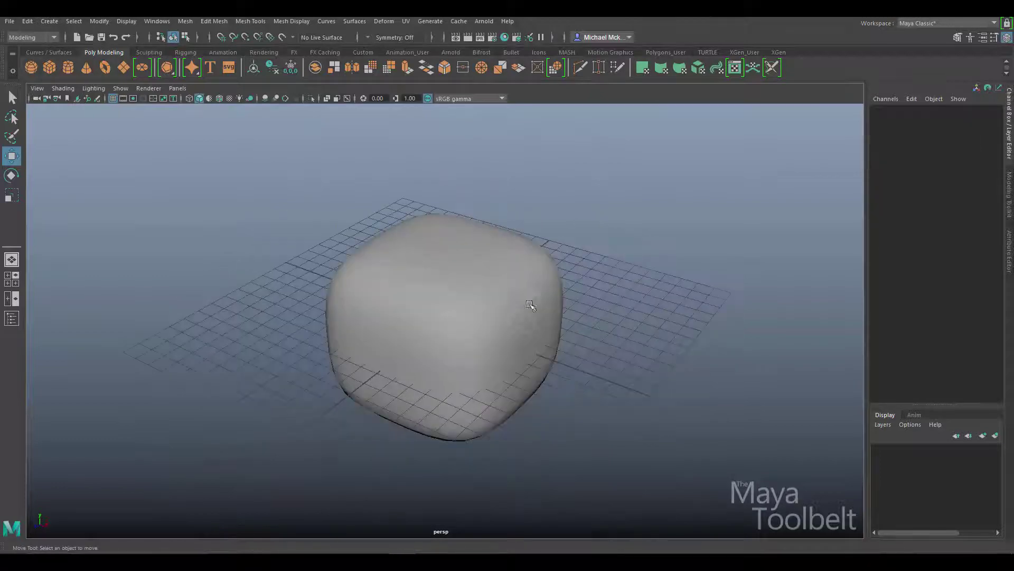
{"action": "left_click", "coordinate": [550, 325]}
{"action": "left_click_drag", "start_coordinate": [566, 351], "coordinate": [681, 347], "text": "alt"}
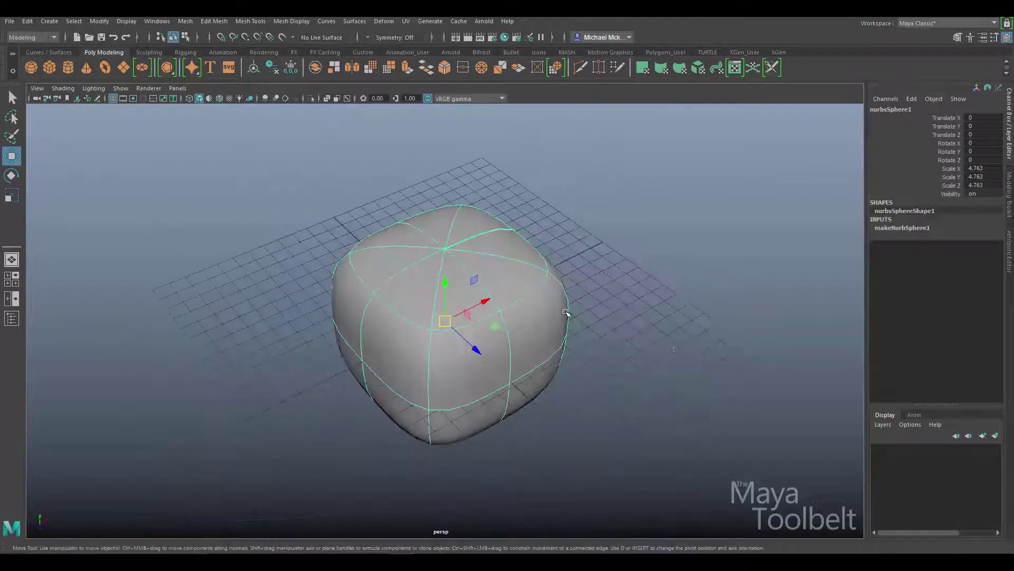
{"action": "key", "text": "Delete"}
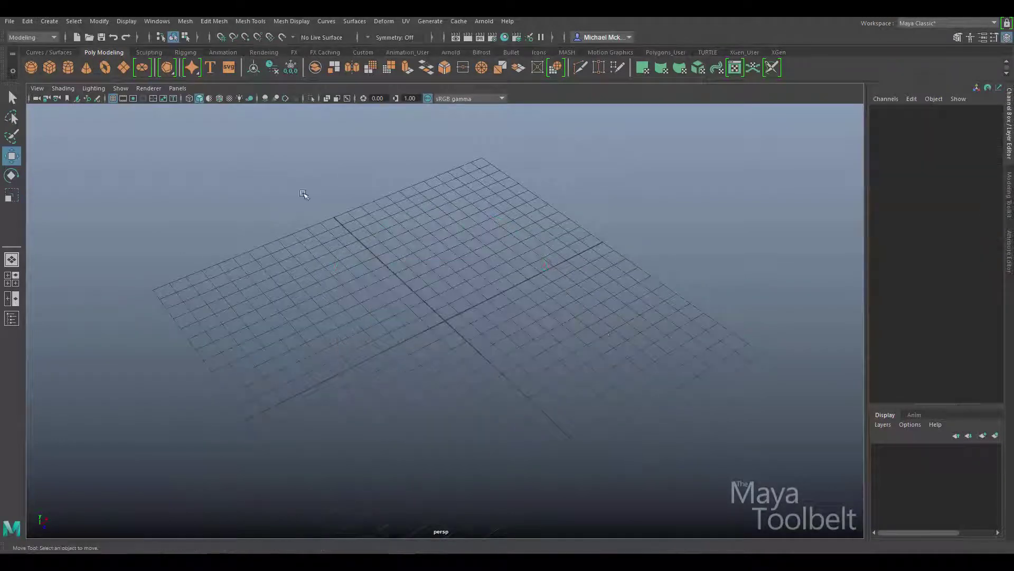
- Create a polygon cube at the origin and scale it uniformly to about 8.02
{"action": "left_click", "coordinate": [48, 21]}
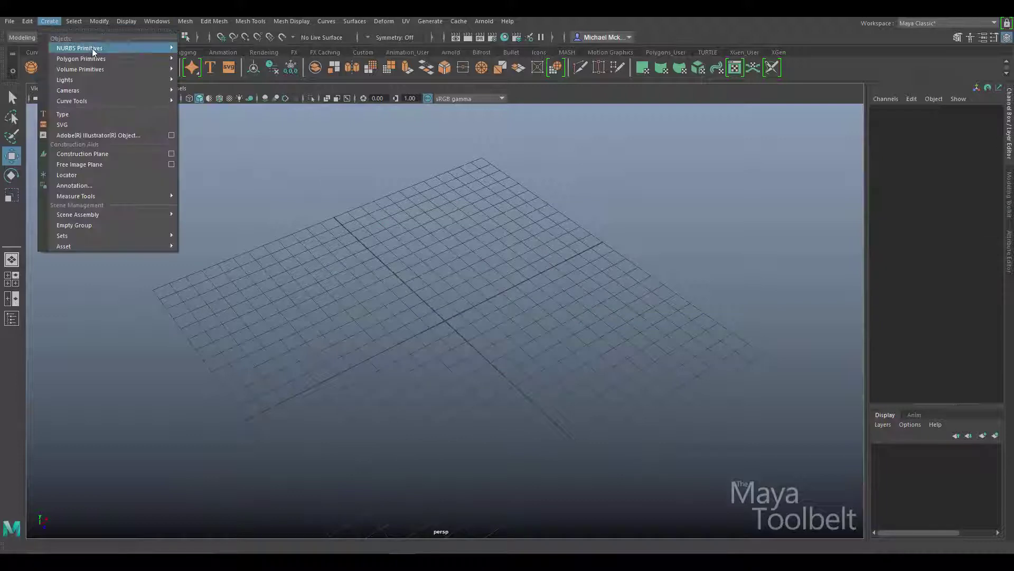
{"action": "mouse_move", "coordinate": [131, 54]}
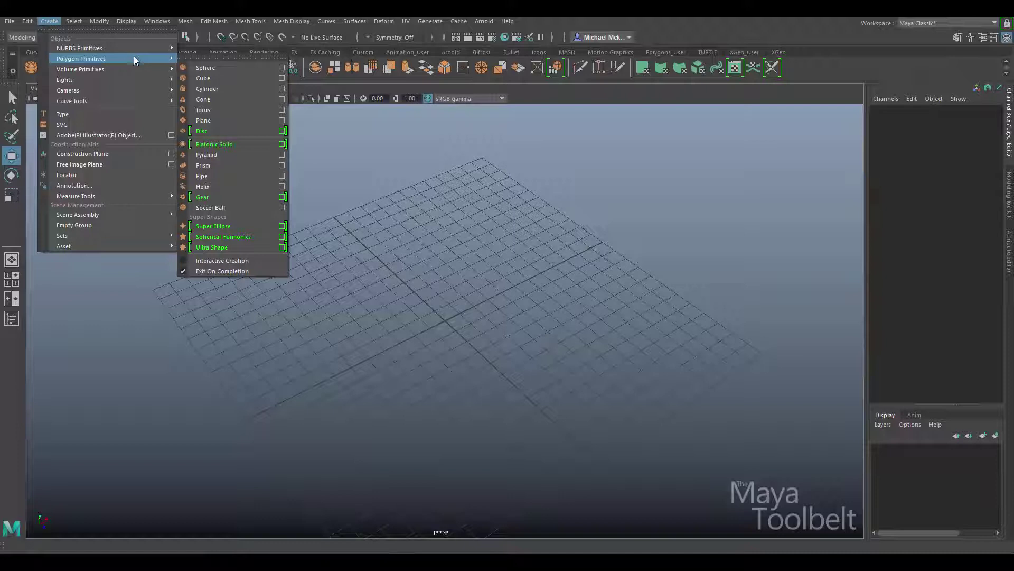
{"action": "left_click", "coordinate": [211, 79]}
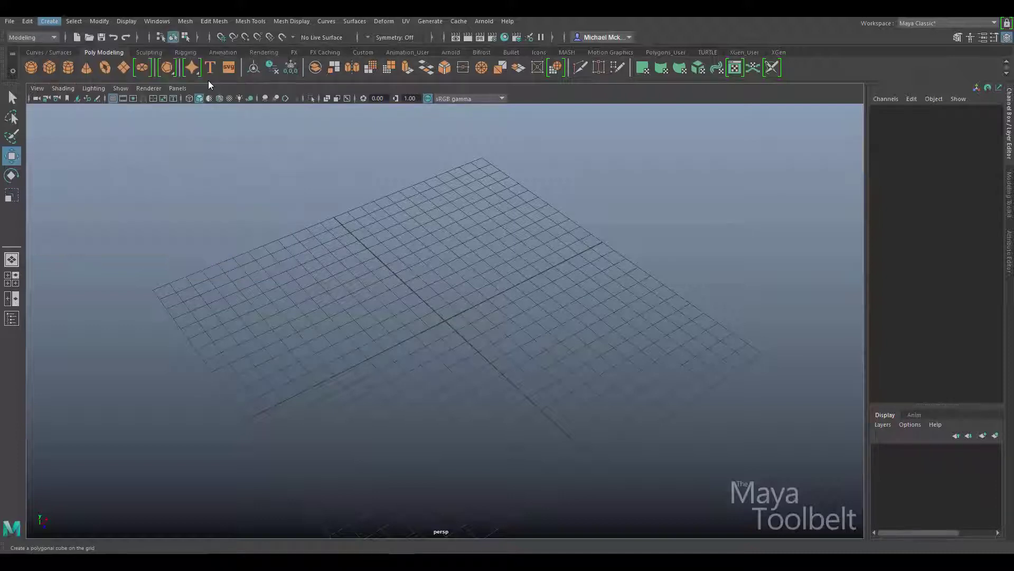
{"action": "left_click_drag", "start_coordinate": [534, 351], "coordinate": [557, 331], "text": "alt"}
{"action": "key", "text": "r"}
{"action": "left_click_drag", "start_coordinate": [446, 321], "coordinate": [550, 301]}
{"action": "key", "text": "w"}
{"action": "middle_click_drag", "start_coordinate": [423, 308], "coordinate": [400, 282], "text": "alt"}
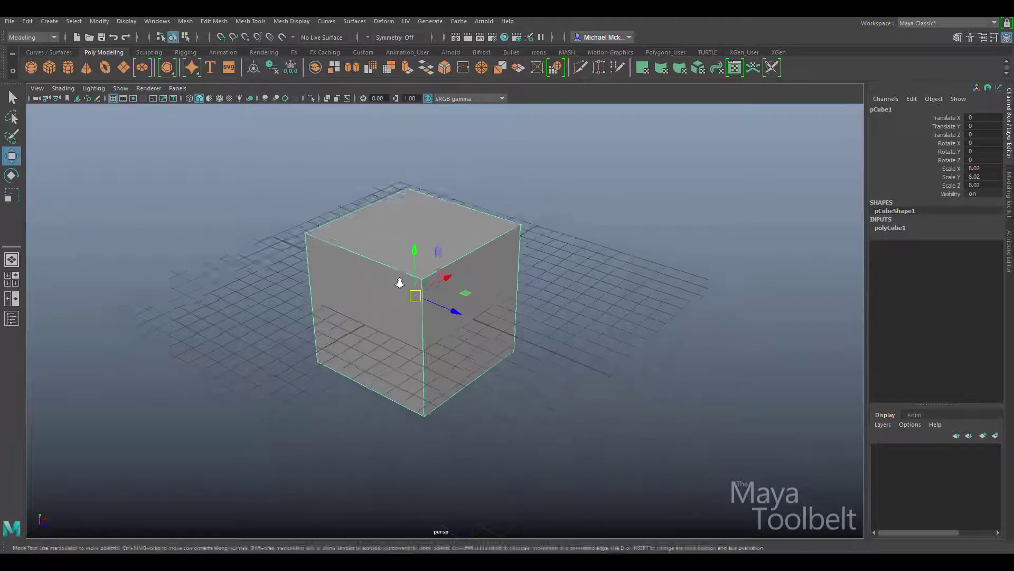
{"action": "left_click_drag", "start_coordinate": [400, 283], "coordinate": [505, 280], "text": "alt"}
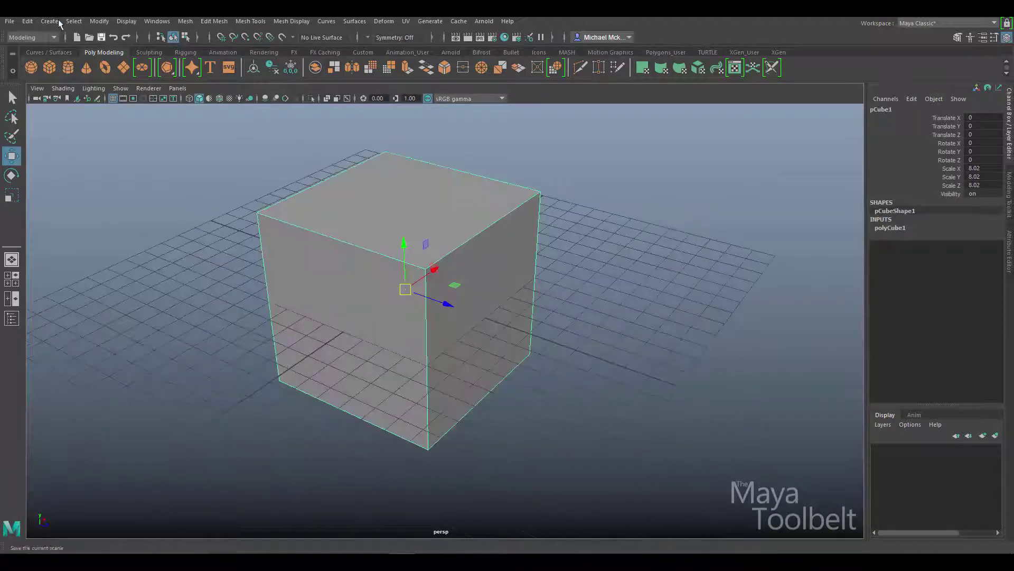
- Look through the geometry conversion commands for turning the polygon cube into a subdivision surface
{"action": "left_click", "coordinate": [99, 21]}
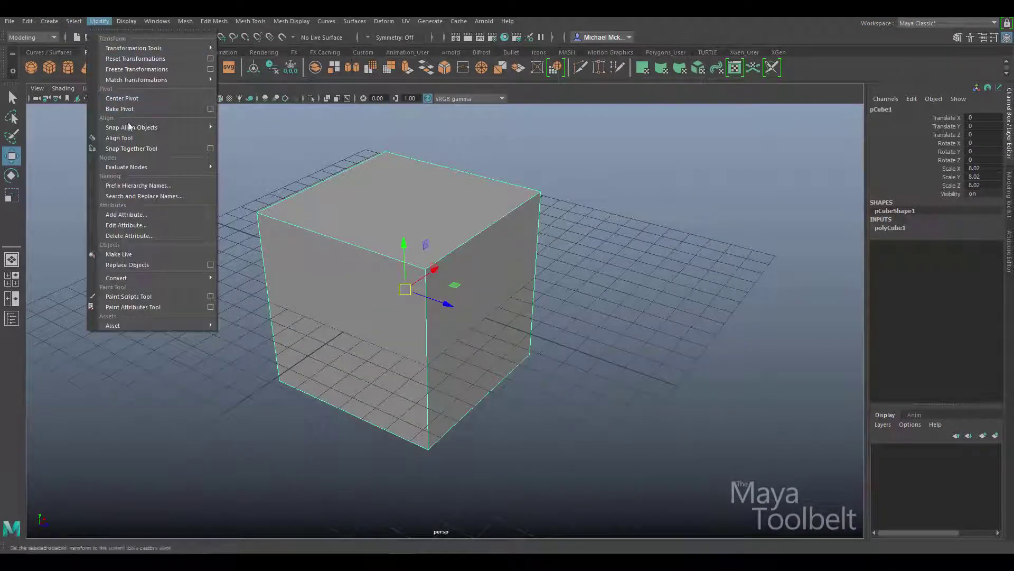
{"action": "mouse_move", "coordinate": [170, 277]}
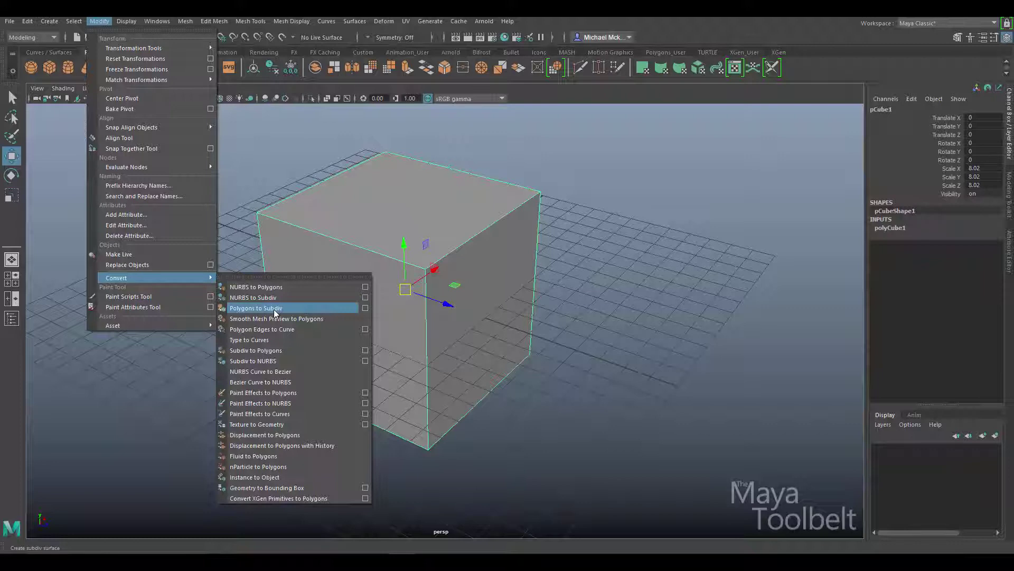
{"action": "left_click", "coordinate": [326, 306]}
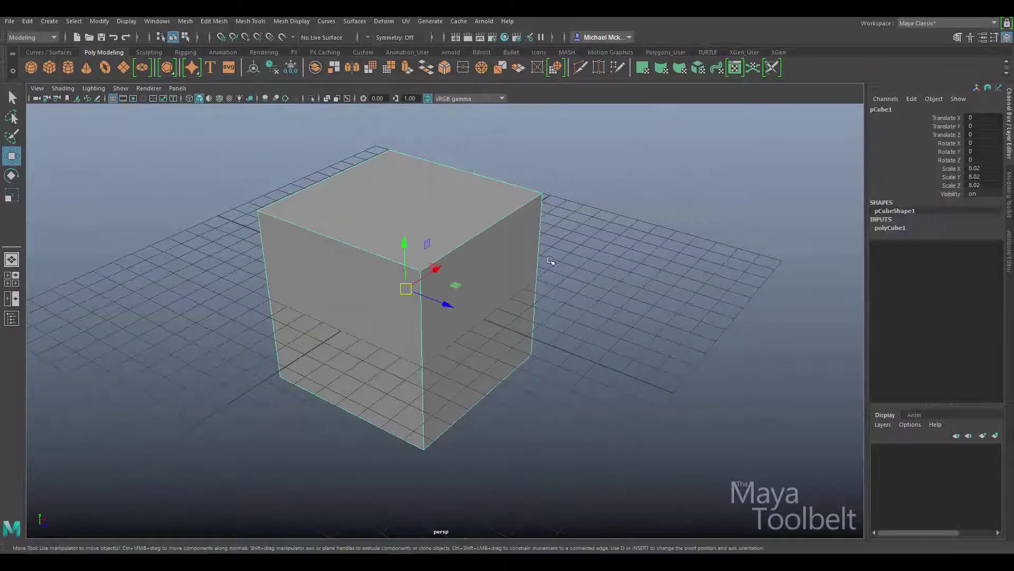
{"action": "middle_click_drag", "start_coordinate": [488, 213], "coordinate": [512, 252], "text": "alt"}
{"action": "right_click", "coordinate": [480, 243]}
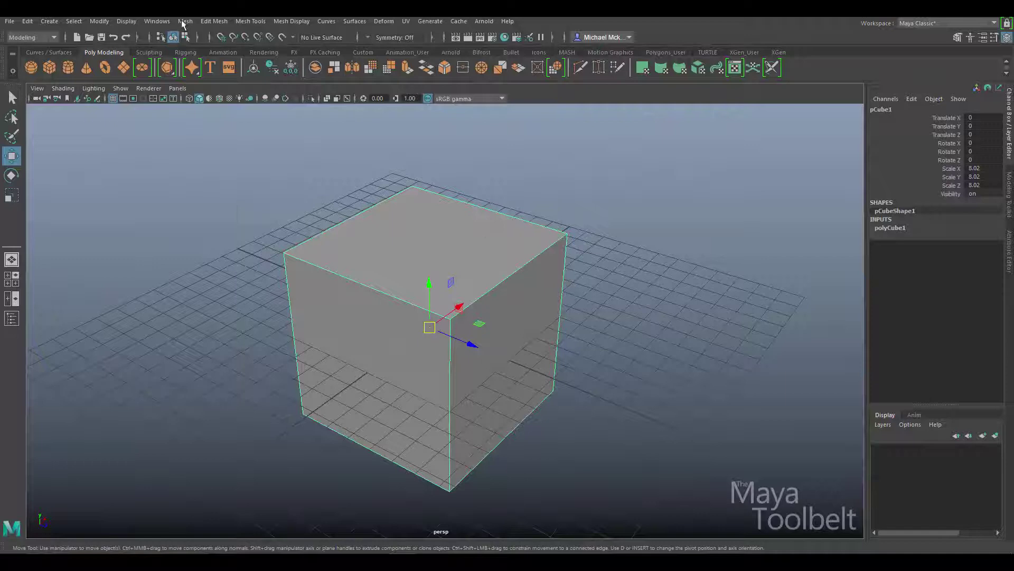
- Bevel the polygon cube's edges with a fraction of 0.07 and 4 segments
{"action": "left_click", "coordinate": [214, 21]}
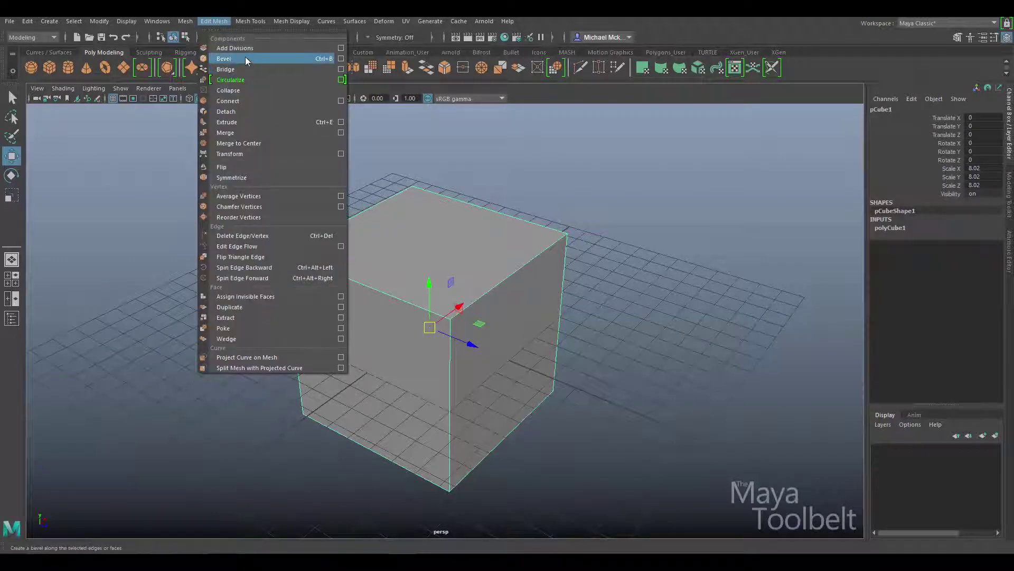
{"action": "left_click", "coordinate": [245, 58]}
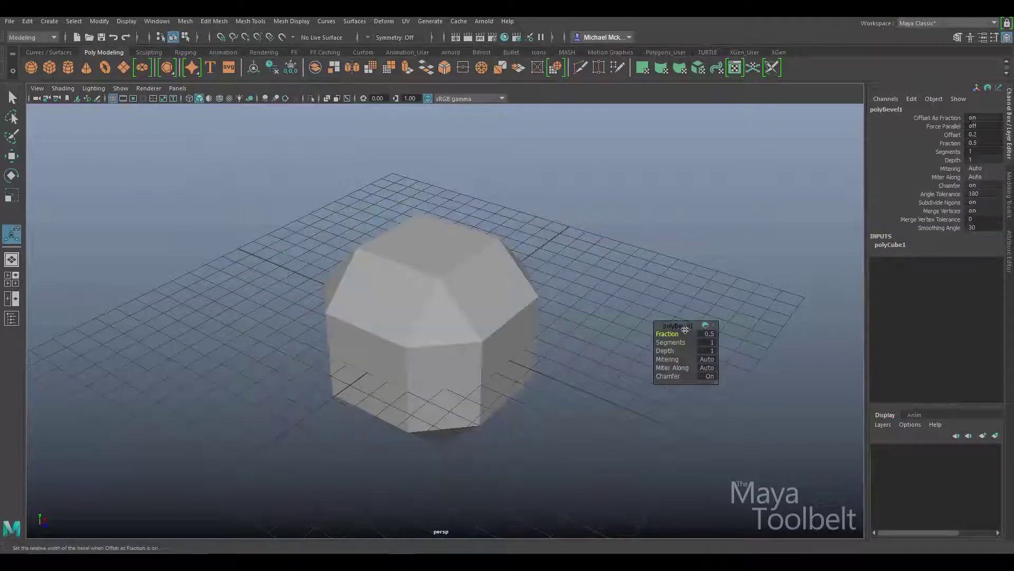
{"action": "left_click_drag", "start_coordinate": [668, 334], "coordinate": [645, 334]}
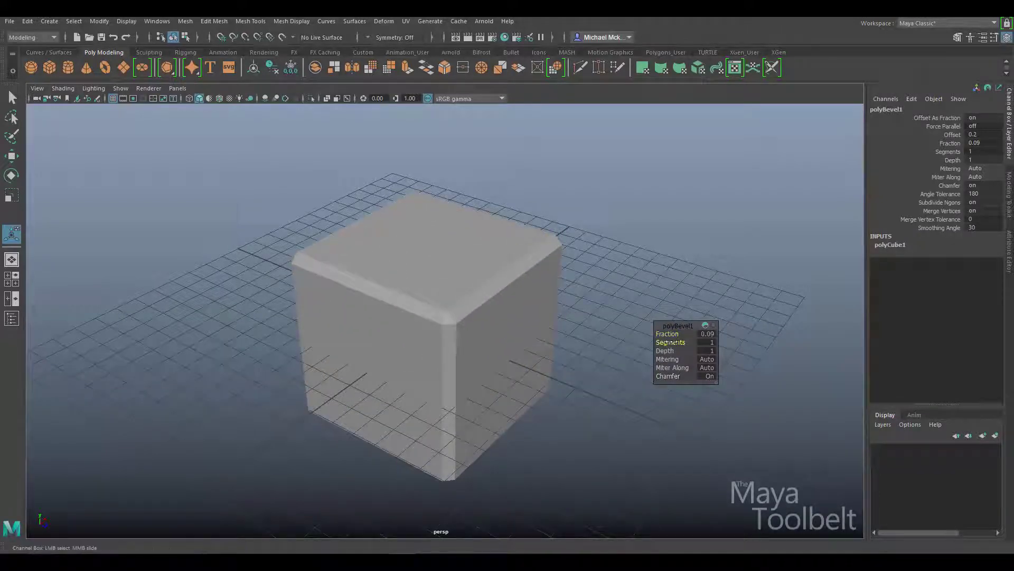
{"action": "mouse_move", "coordinate": [675, 343]}
{"action": "left_mouse_down"}
{"action": "mouse_move", "coordinate": [685, 343]}
{"action": "mouse_move", "coordinate": [672, 334]}
{"action": "left_mouse_up"}
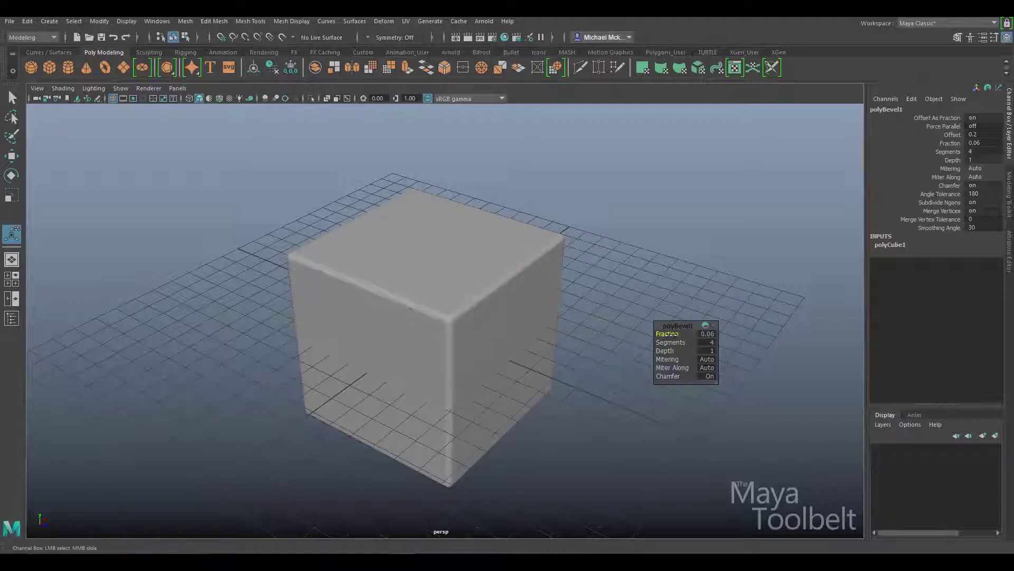
{"action": "left_click_drag", "start_coordinate": [536, 323], "coordinate": [552, 360], "text": "alt"}
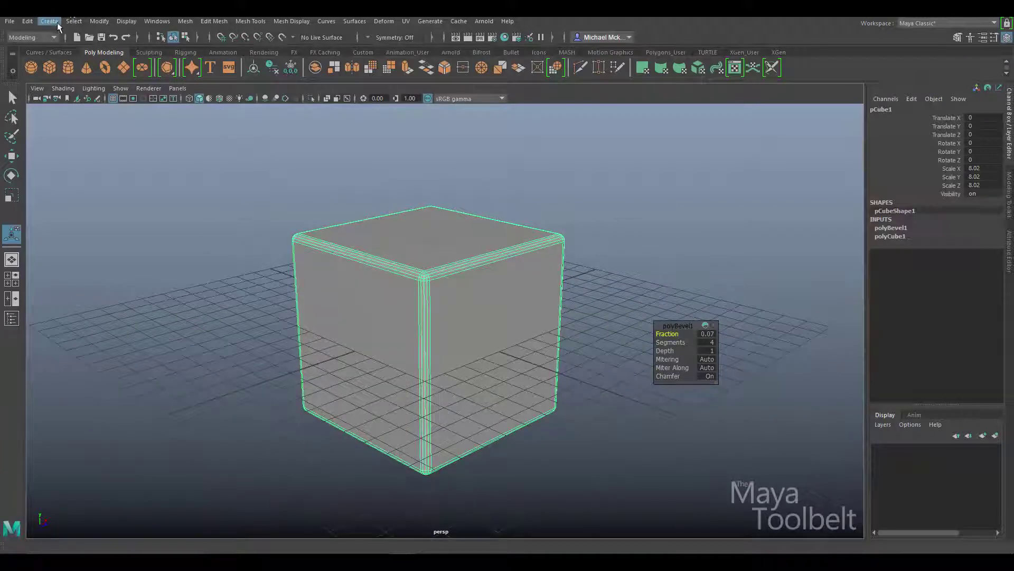
- Convert the beveled polygon cube to a subdivision surface and view it from several angles
{"action": "left_click", "coordinate": [105, 22]}
{"action": "mouse_move", "coordinate": [180, 278]}
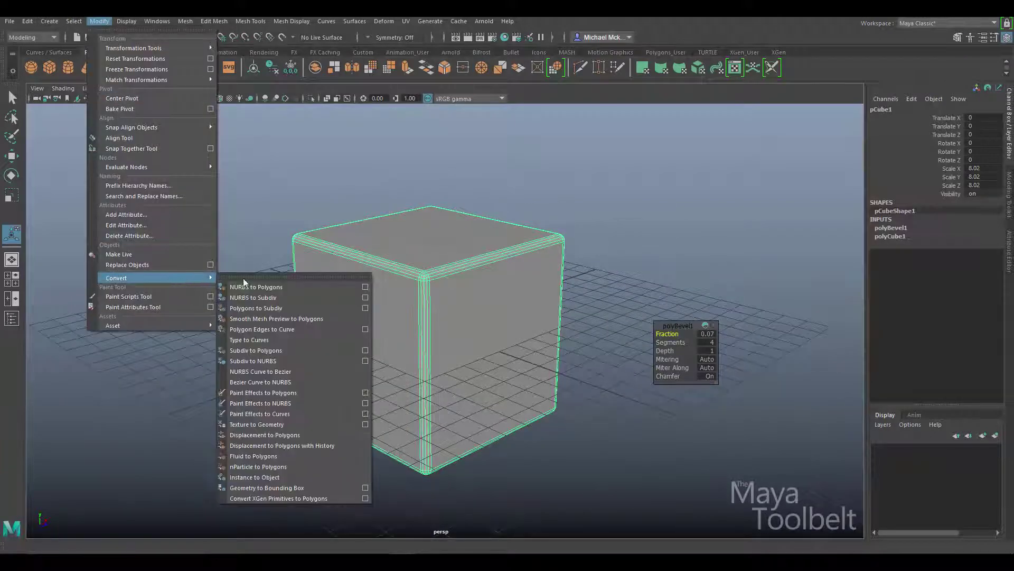
{"action": "left_click", "coordinate": [261, 309]}
{"action": "key", "text": "w"}
{"action": "left_click_drag", "start_coordinate": [571, 291], "coordinate": [480, 276], "text": "alt"}
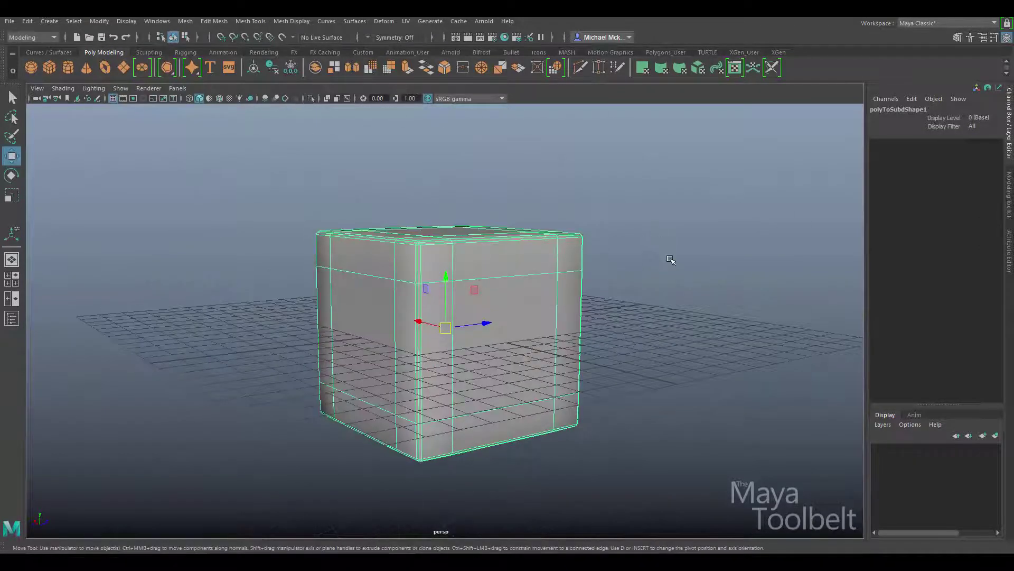
{"action": "left_click_drag", "start_coordinate": [671, 259], "coordinate": [591, 297], "text": "alt"}
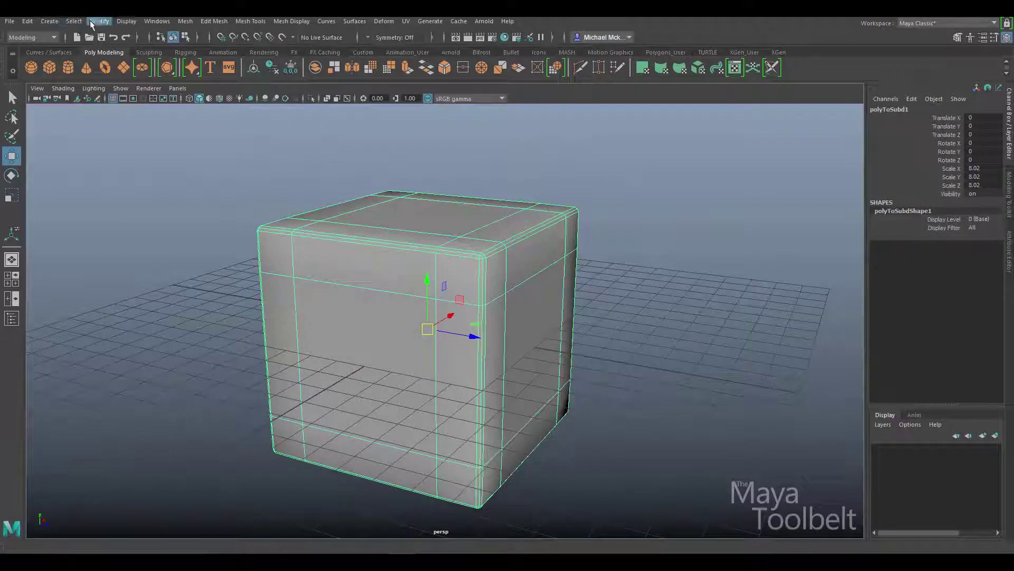
- Convert the subdivision surface cube to NURBS
{"action": "left_click", "coordinate": [96, 21]}
{"action": "mouse_move", "coordinate": [169, 280]}
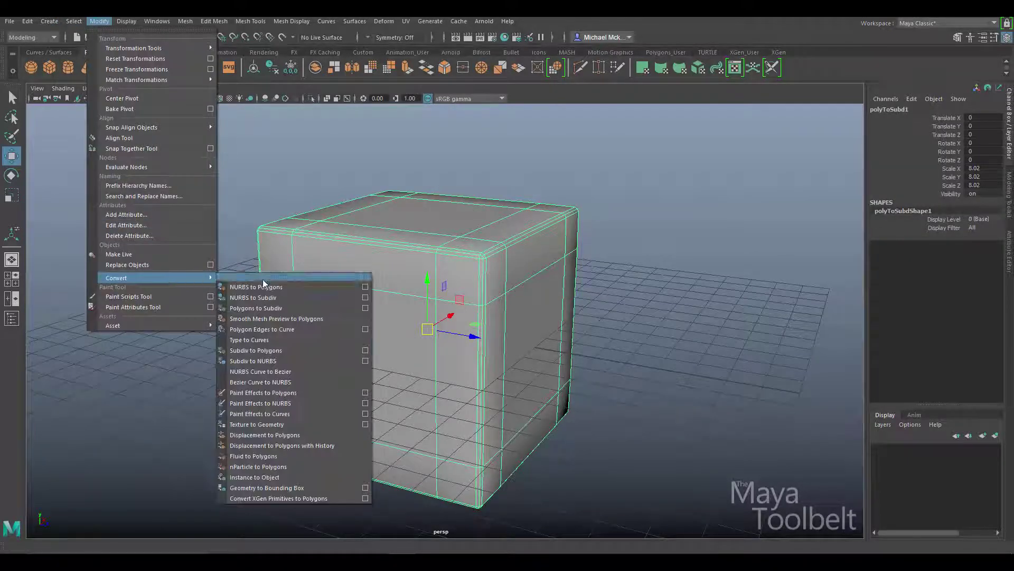
{"action": "left_click", "coordinate": [277, 361]}
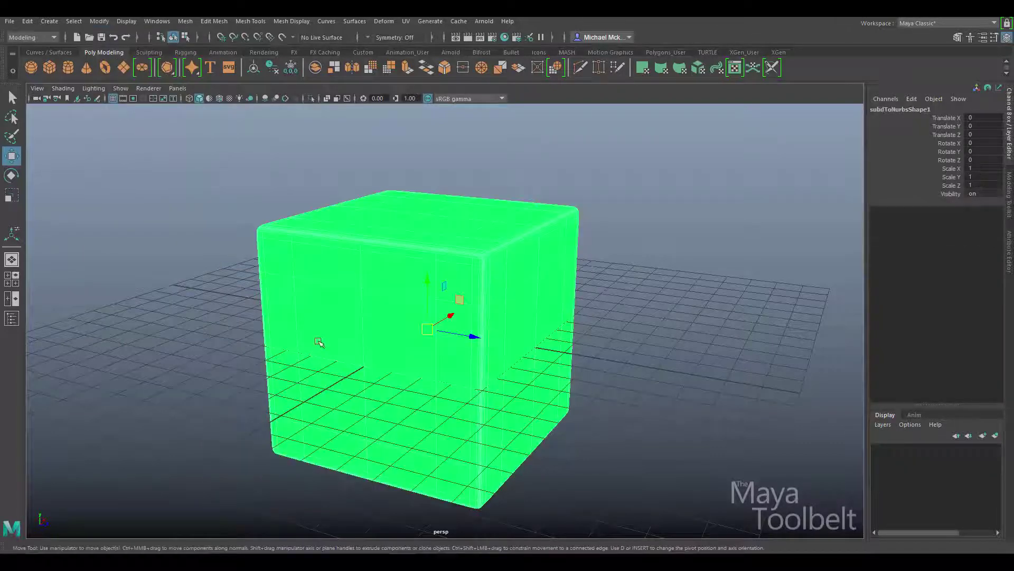
- Examine how the converted box is divided by selecting its individual NURBS patches from different sides
{"action": "left_click", "coordinate": [557, 303]}
{"action": "left_click", "coordinate": [448, 234]}
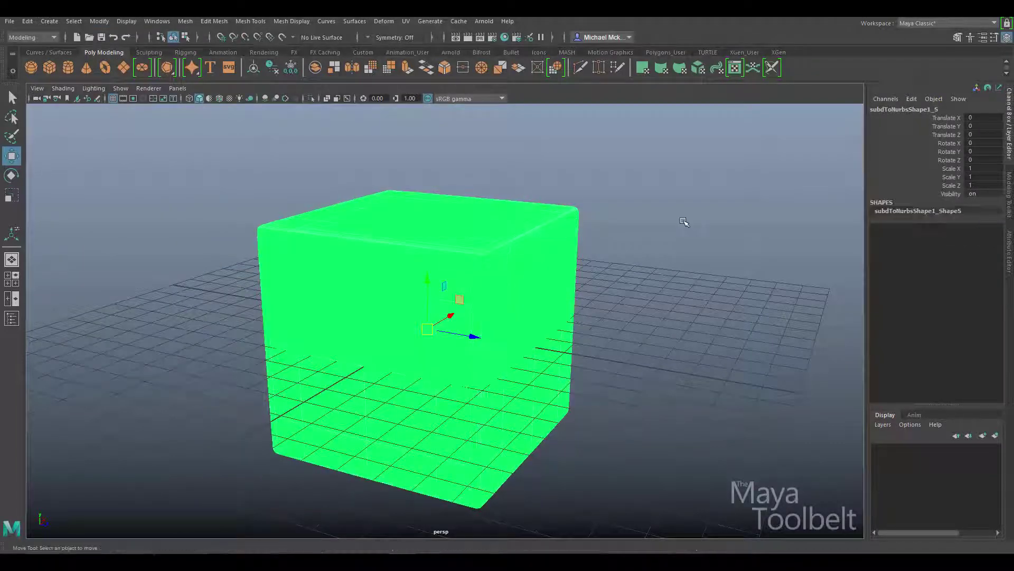
{"action": "left_click", "coordinate": [687, 222]}
{"action": "left_click_drag", "start_coordinate": [687, 222], "coordinate": [653, 264], "text": "alt"}
{"action": "left_click_drag", "start_coordinate": [224, 134], "coordinate": [670, 492]}
{"action": "mouse_move", "coordinate": [513, 256]}
{"action": "right_mouse_down"}
{"action": "mouse_move", "coordinate": [535, 531]}
{"action": "mouse_move", "coordinate": [588, 523]}
{"action": "right_mouse_up"}
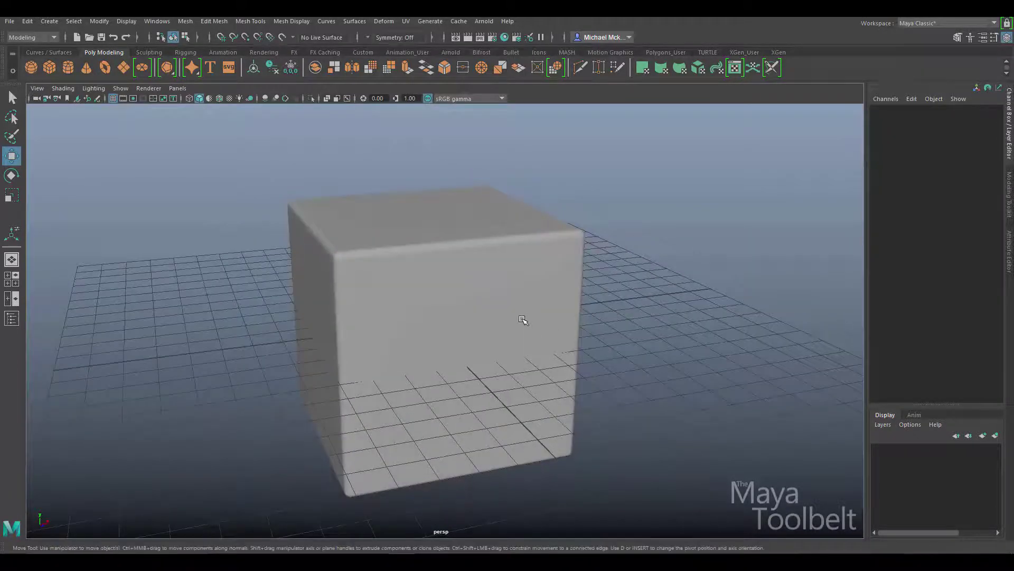
{"action": "left_click", "coordinate": [523, 320]}
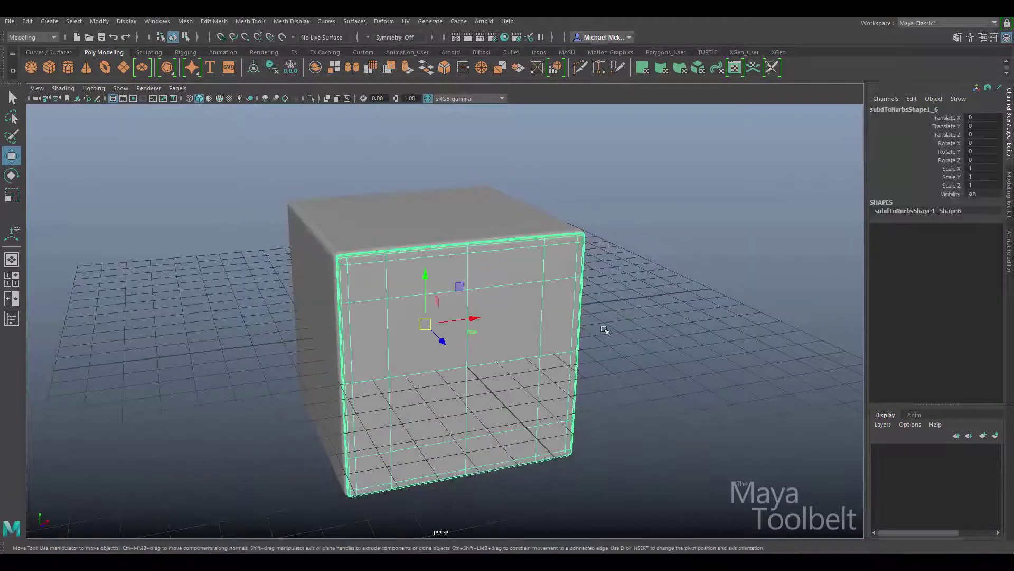
{"action": "mouse_move", "coordinate": [499, 337]}
{"action": "left_mouse_down", "text": "alt"}
{"action": "mouse_move", "coordinate": [493, 310]}
{"action": "mouse_move", "coordinate": [472, 379]}
{"action": "mouse_move", "coordinate": [507, 345]}
{"action": "left_mouse_up", "text": "alt"}
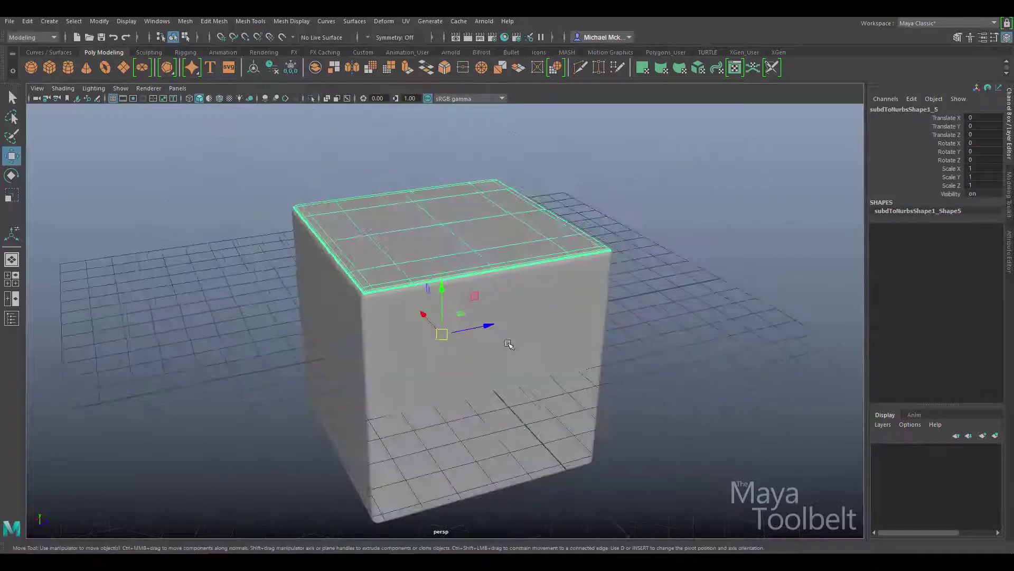
{"action": "left_click", "coordinate": [444, 362]}
{"action": "left_click_drag", "start_coordinate": [444, 362], "coordinate": [443, 298], "text": "alt"}
{"action": "left_click", "coordinate": [443, 297]}
{"action": "left_click_drag", "start_coordinate": [530, 279], "coordinate": [466, 294], "text": "alt"}
{"action": "left_click_drag", "start_coordinate": [373, 170], "coordinate": [487, 261]}
{"action": "left_click", "coordinate": [426, 236]}
- Inspect up close how the adjoining NURBS patches meet along the rounded corner and edges
{"action": "right_click_drag", "start_coordinate": [356, 277], "coordinate": [623, 301], "text": "alt"}
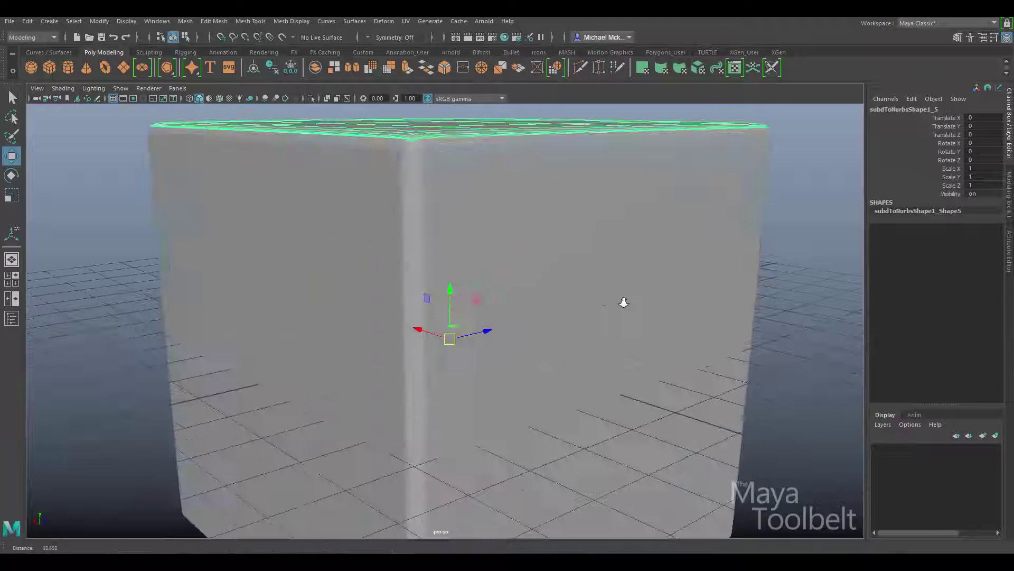
{"action": "left_click_drag", "start_coordinate": [472, 203], "coordinate": [477, 245], "text": "alt"}
{"action": "left_click", "coordinate": [433, 377]}
{"action": "left_click", "coordinate": [442, 368]}
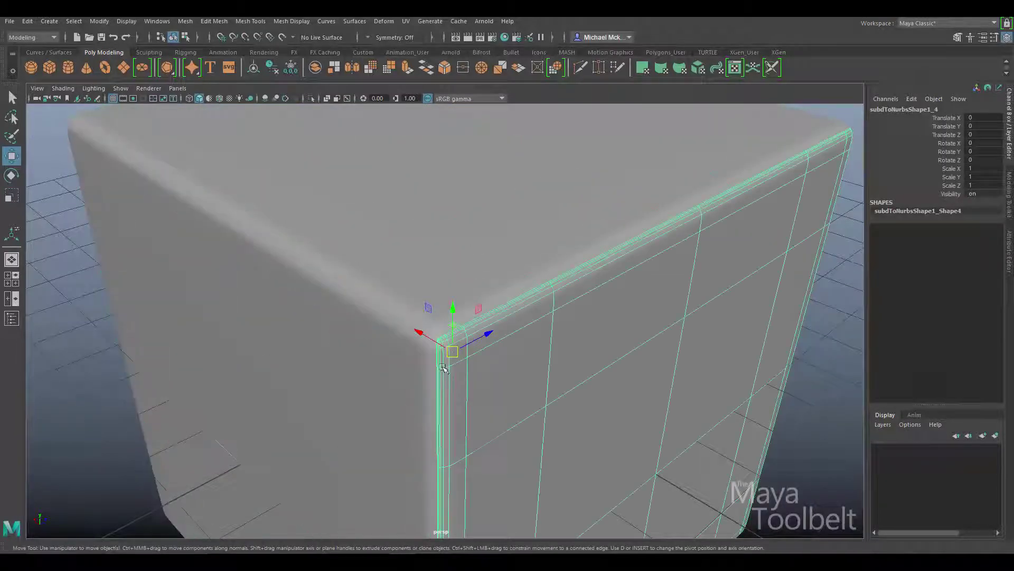
{"action": "left_click", "coordinate": [502, 222]}
{"action": "left_click", "coordinate": [285, 317]}
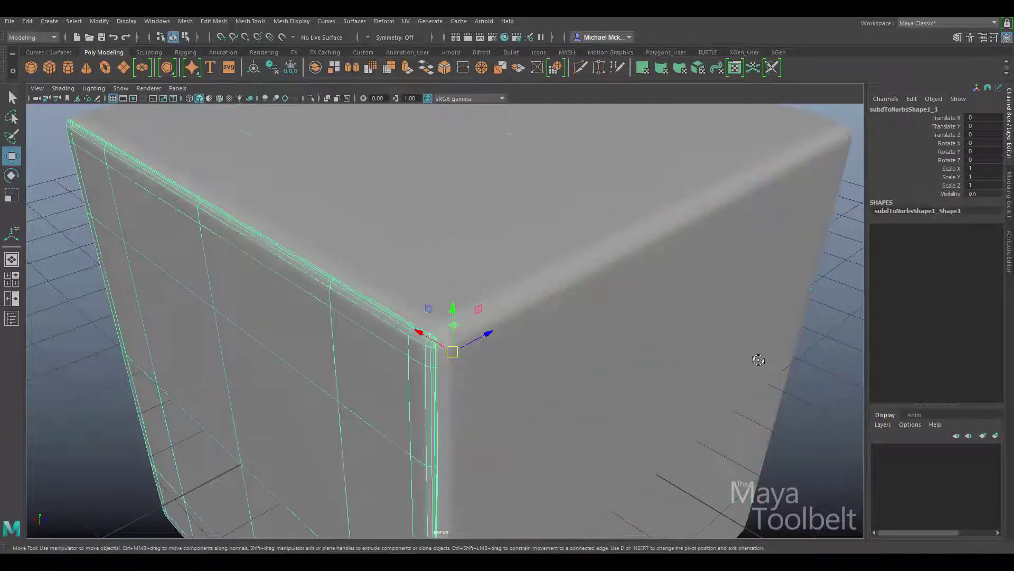
{"action": "left_click_drag", "start_coordinate": [759, 358], "coordinate": [655, 319], "text": "alt"}
{"action": "left_click", "coordinate": [635, 301]}
{"action": "left_click_drag", "start_coordinate": [687, 285], "coordinate": [602, 311], "text": "alt"}
{"action": "right_click_drag", "start_coordinate": [603, 312], "coordinate": [501, 312], "text": "alt"}
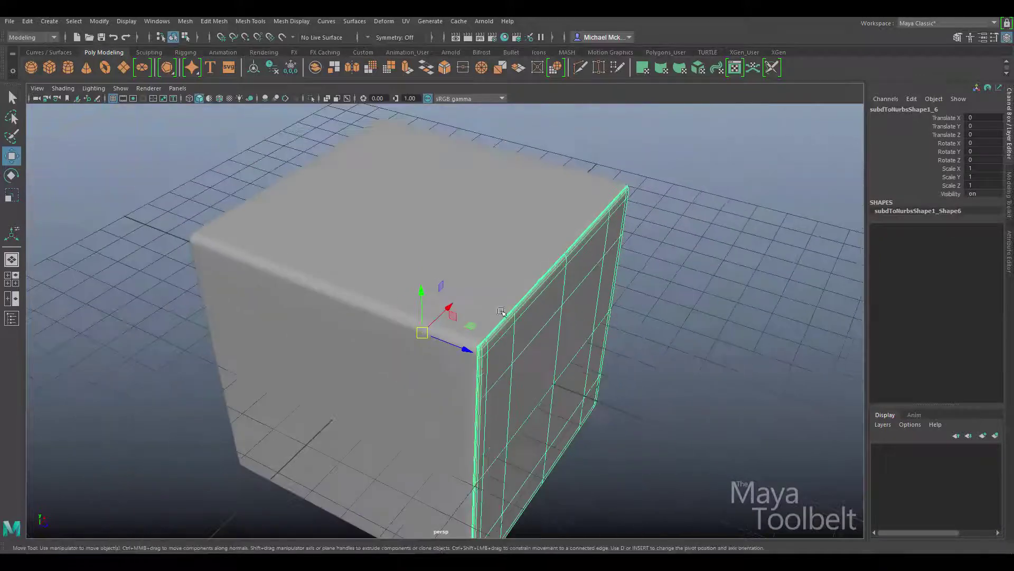
{"action": "left_click_drag", "start_coordinate": [658, 345], "coordinate": [677, 335], "text": "alt"}
{"action": "key", "text": "Right"}
{"action": "key", "text": "Right"}
{"action": "key", "text": "Right"}
{"action": "key", "text": "Right"}
{"action": "key", "text": "Right"}
{"action": "key", "text": "Right"}
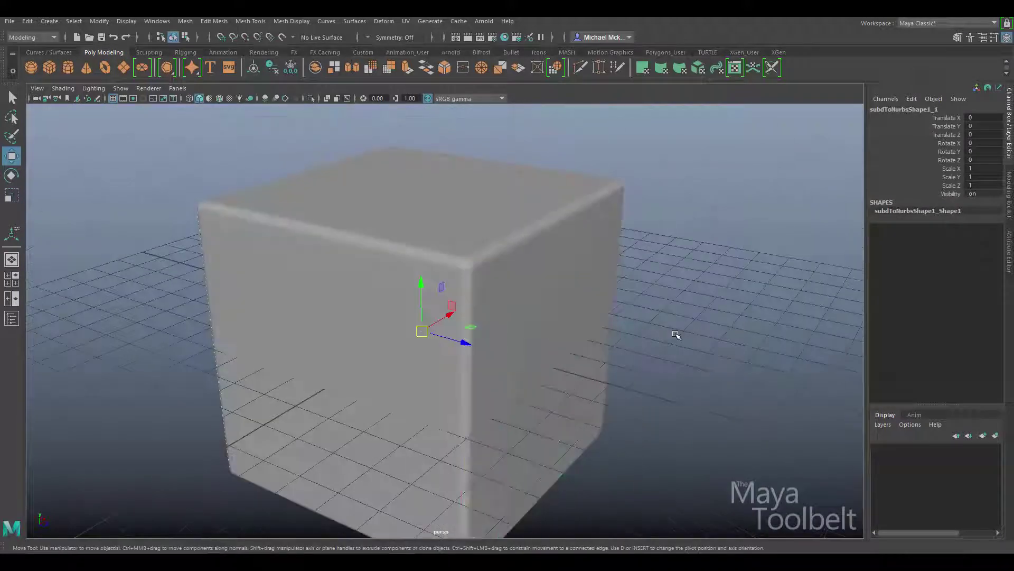
- Undo the patch selections and the conversion to NURBS to get back to the subdivision surface
{"action": "key", "text": "ctrl+z"}
{"action": "key", "text": "ctrl+z"}
{"action": "key", "text": "ctrl+z"}
{"action": "key", "text": "ctrl+z"}
{"action": "key", "text": "ctrl+z"}
{"action": "key", "text": "ctrl+z"}
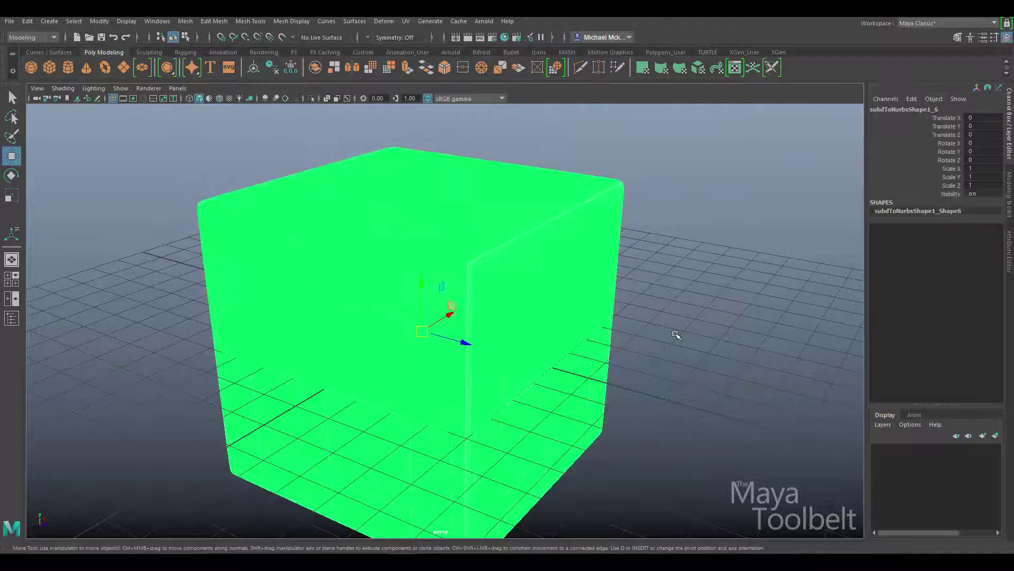
{"action": "key", "text": "ctrl+z"}
{"action": "key", "text": "ctrl+z"}
- Show the subdivision surface's polygon proxy cage and select one of its large side faces
{"action": "left_click", "coordinate": [582, 320]}
{"action": "left_click_drag", "start_coordinate": [652, 333], "coordinate": [575, 315], "text": "alt"}
{"action": "mouse_move", "coordinate": [467, 276]}
{"action": "right_mouse_down"}
{"action": "mouse_move", "coordinate": [465, 236]}
{"action": "mouse_move", "coordinate": [466, 271]}
{"action": "right_mouse_up"}
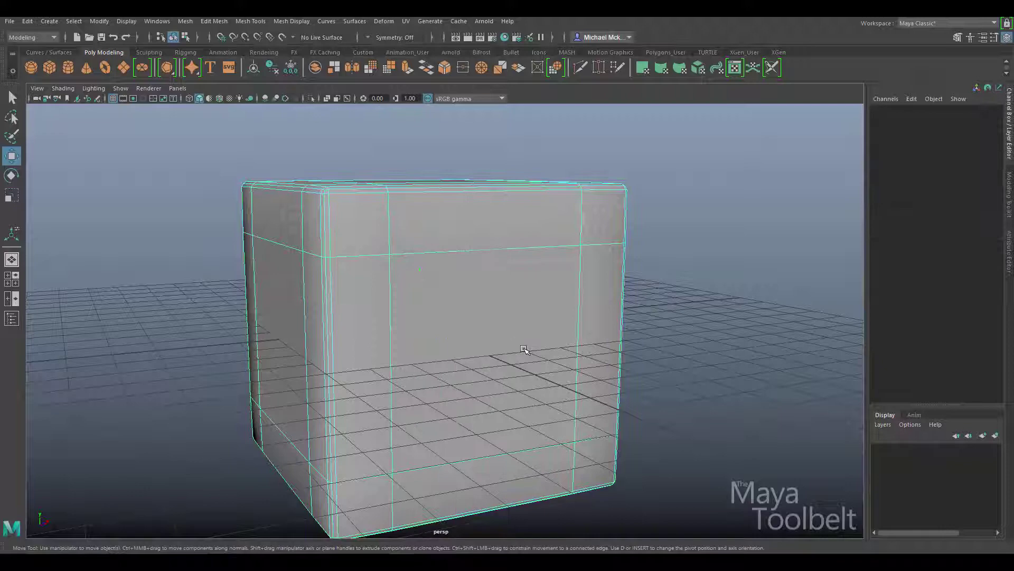
{"action": "left_click", "coordinate": [524, 350]}
{"action": "left_click_drag", "start_coordinate": [524, 350], "coordinate": [547, 375], "text": "alt"}
- Toggle the subdivision surface between standard and polygon proxy mode, ending in polygon proxy mode
{"action": "right_click", "coordinate": [444, 208]}
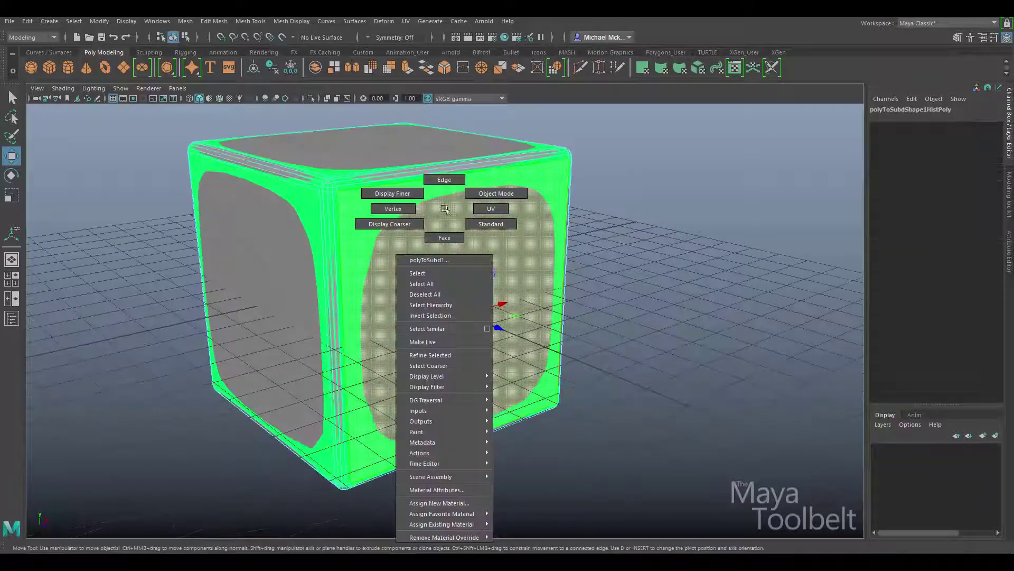
{"action": "left_click", "coordinate": [491, 224]}
{"action": "right_click_drag", "start_coordinate": [472, 232], "coordinate": [515, 250]}
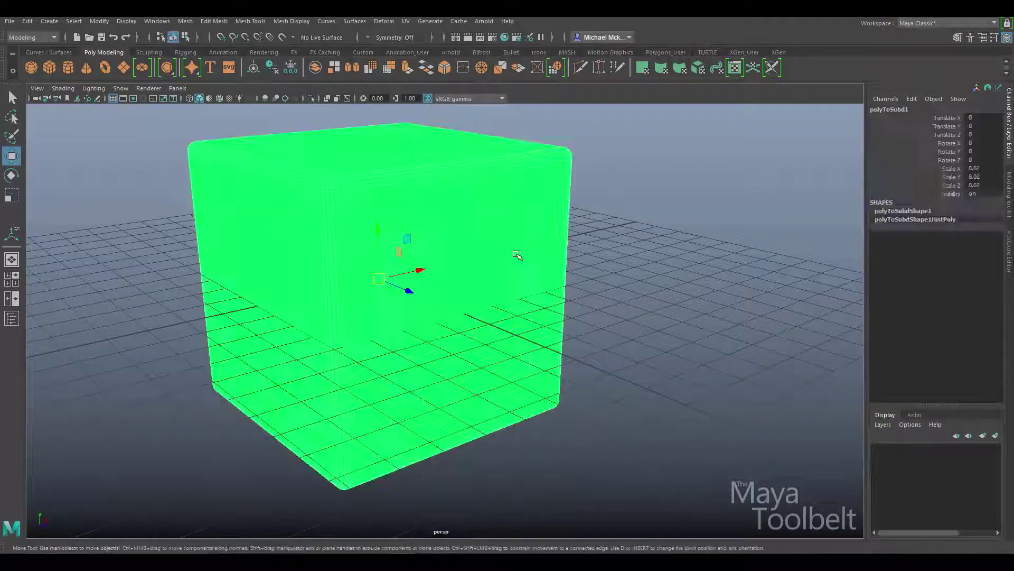
{"action": "right_click", "coordinate": [483, 236]}
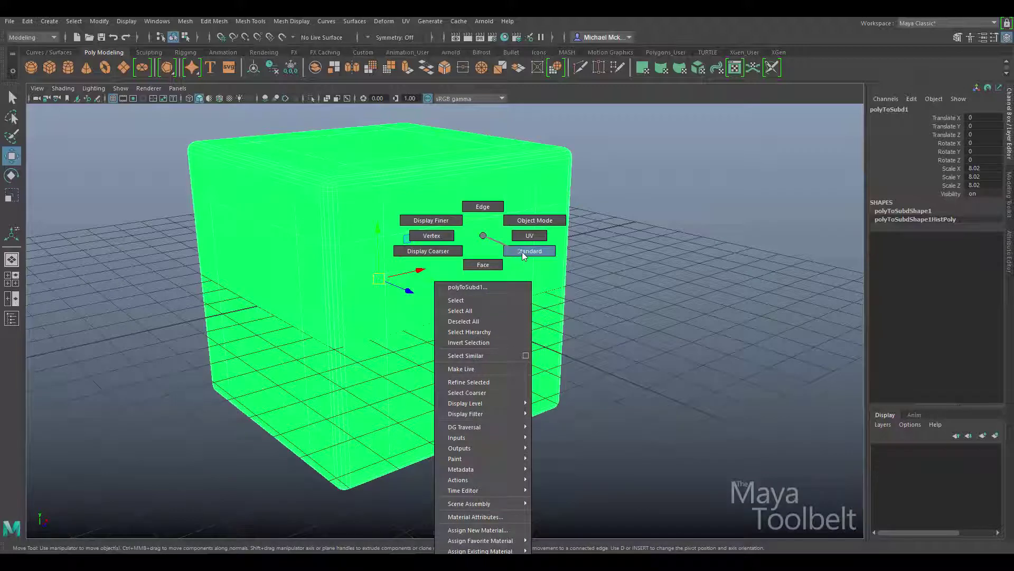
{"action": "left_click", "coordinate": [517, 254]}
{"action": "right_click", "coordinate": [483, 235]}
{"action": "left_click", "coordinate": [534, 253]}
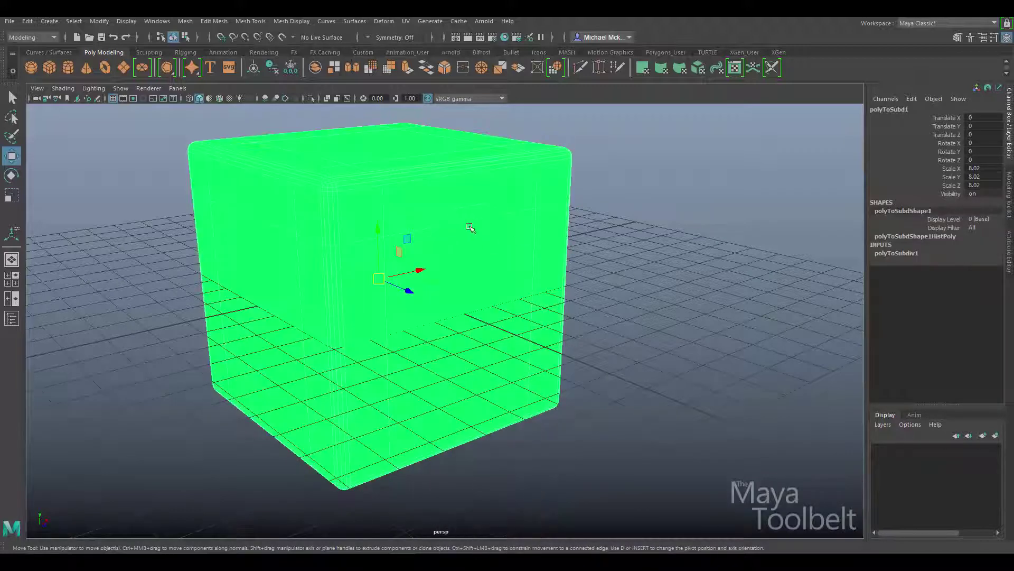
{"action": "left_click_drag", "start_coordinate": [491, 251], "coordinate": [469, 222], "text": "alt"}
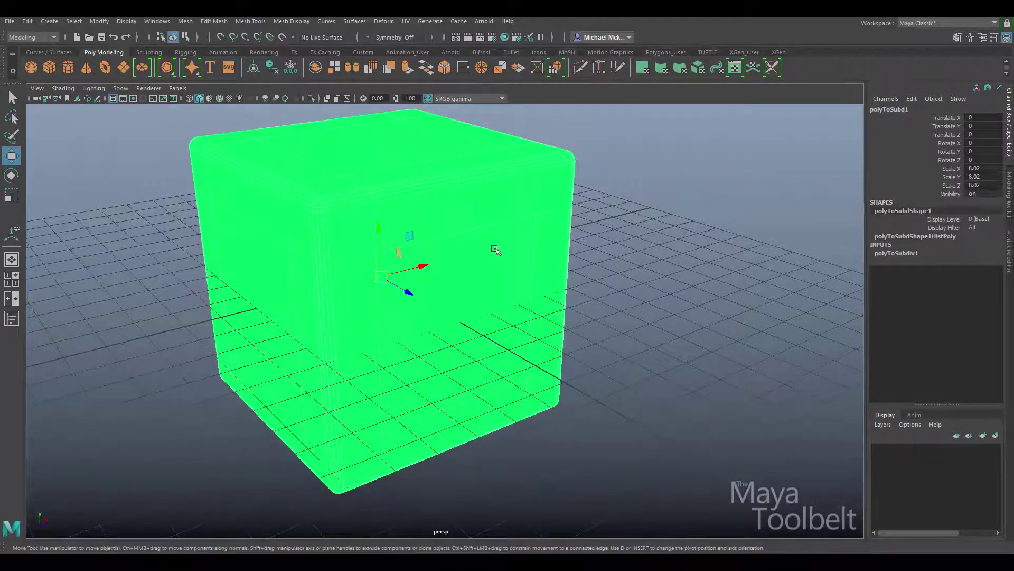
- Select a large side face of the proxy cage, extrude it and scale the new face inward
{"action": "right_click_drag", "start_coordinate": [480, 217], "coordinate": [483, 238]}
{"action": "left_click", "coordinate": [461, 286]}
{"action": "left_click_drag", "start_coordinate": [582, 325], "coordinate": [627, 287], "text": "alt"}
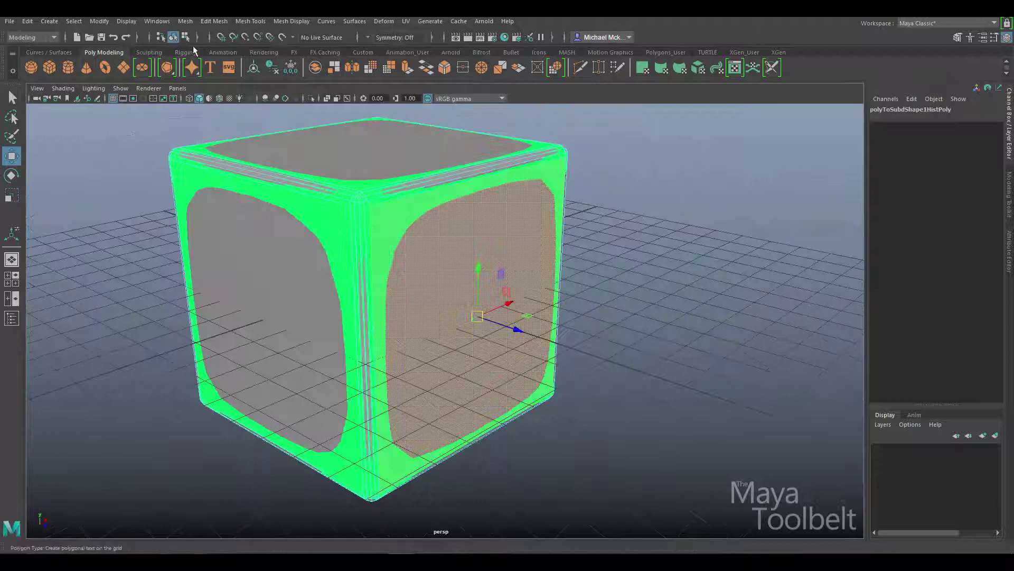
{"action": "left_click", "coordinate": [216, 21]}
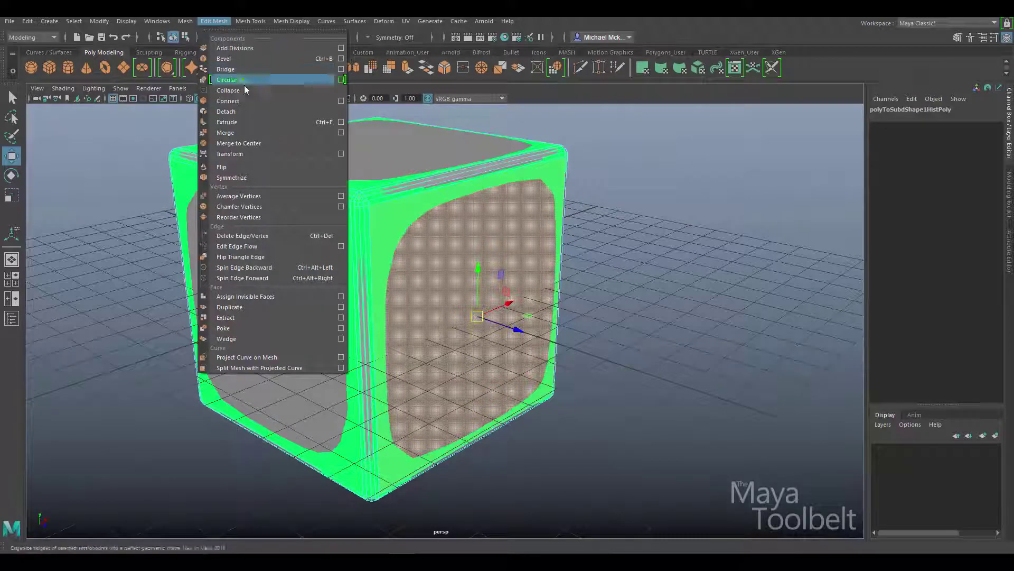
{"action": "left_click", "coordinate": [244, 123]}
{"action": "key", "text": "r"}
{"action": "left_click_drag", "start_coordinate": [478, 316], "coordinate": [405, 351]}
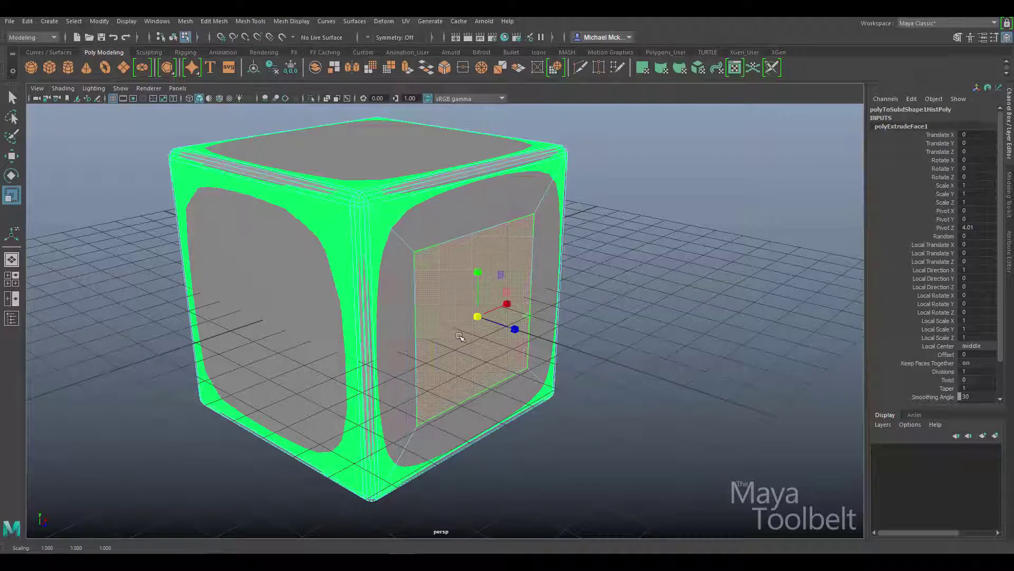
- Extrude the inset face outward with a local Z translation of about 6.13 and display the model in wireframe
{"action": "key", "text": "ctrl+e"}
{"action": "left_click_drag", "start_coordinate": [573, 367], "coordinate": [781, 398], "text": "alt"}
{"action": "left_click_drag", "start_coordinate": [581, 414], "coordinate": [699, 419], "text": "alt"}
{"action": "key", "text": "4"}
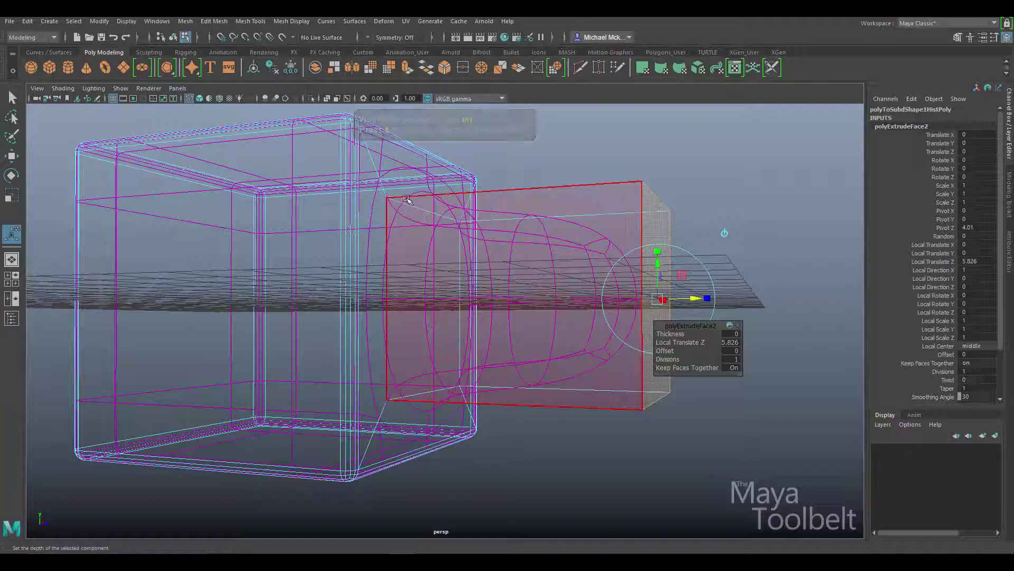
{"action": "left_click_drag", "start_coordinate": [331, 364], "coordinate": [434, 362], "text": "alt"}
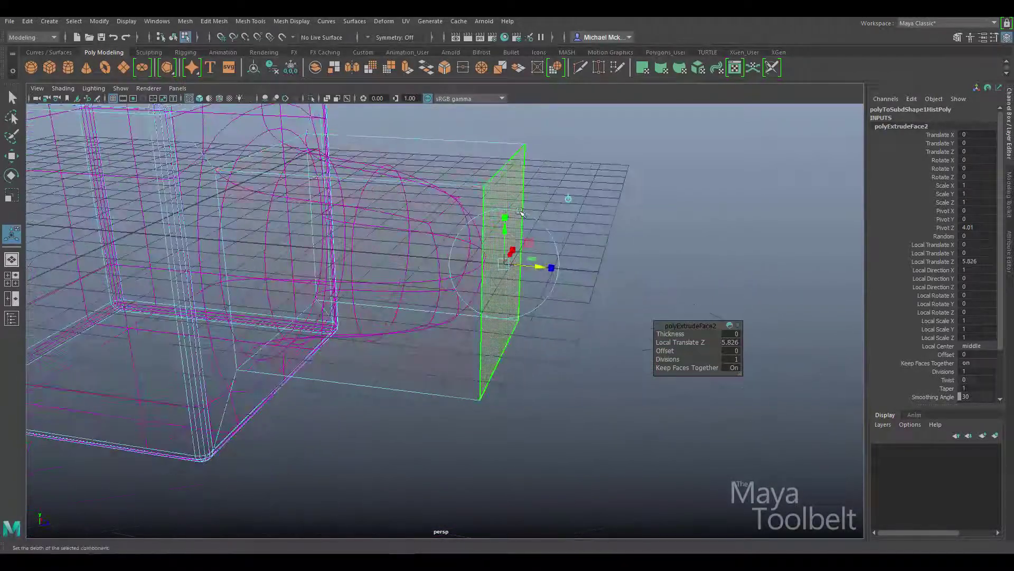
{"action": "middle_click_drag", "start_coordinate": [430, 320], "coordinate": [467, 362], "text": "alt"}
{"action": "mouse_move", "coordinate": [466, 362]}
{"action": "left_mouse_down", "text": "alt"}
{"action": "mouse_move", "coordinate": [412, 356]}
{"action": "mouse_move", "coordinate": [478, 363]}
{"action": "left_mouse_up", "text": "alt"}
{"action": "left_click_drag", "start_coordinate": [470, 240], "coordinate": [598, 326], "text": "alt"}
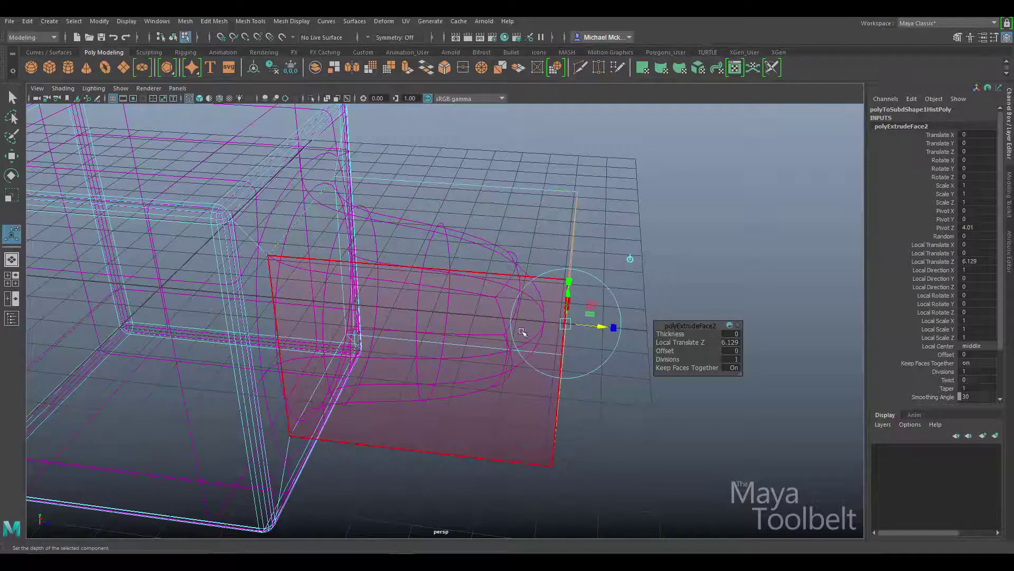
- Bevel the end face of the extruded arm with a fraction of 0.14 and 3 segments
{"action": "left_click", "coordinate": [215, 21]}
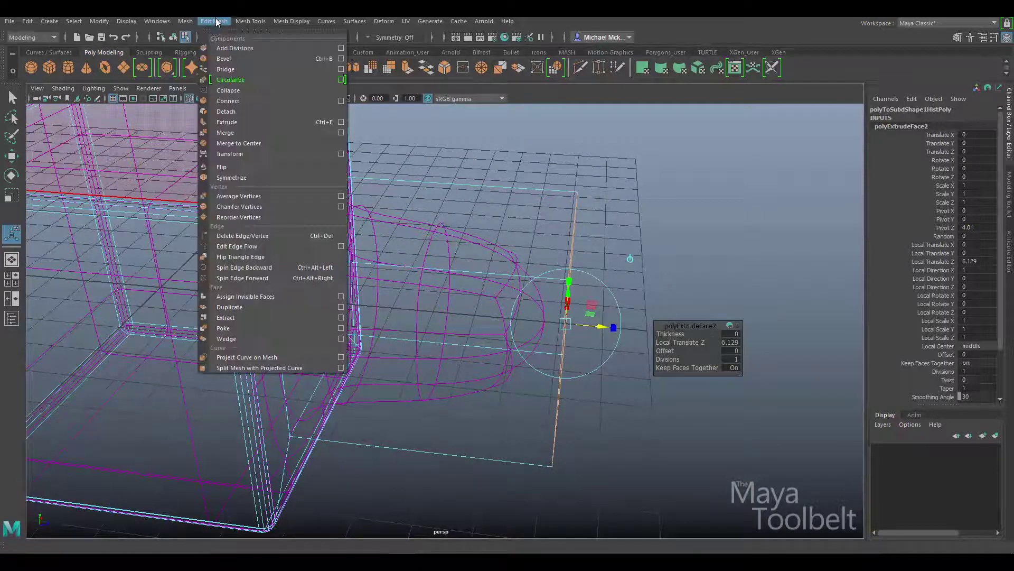
{"action": "left_click", "coordinate": [232, 58]}
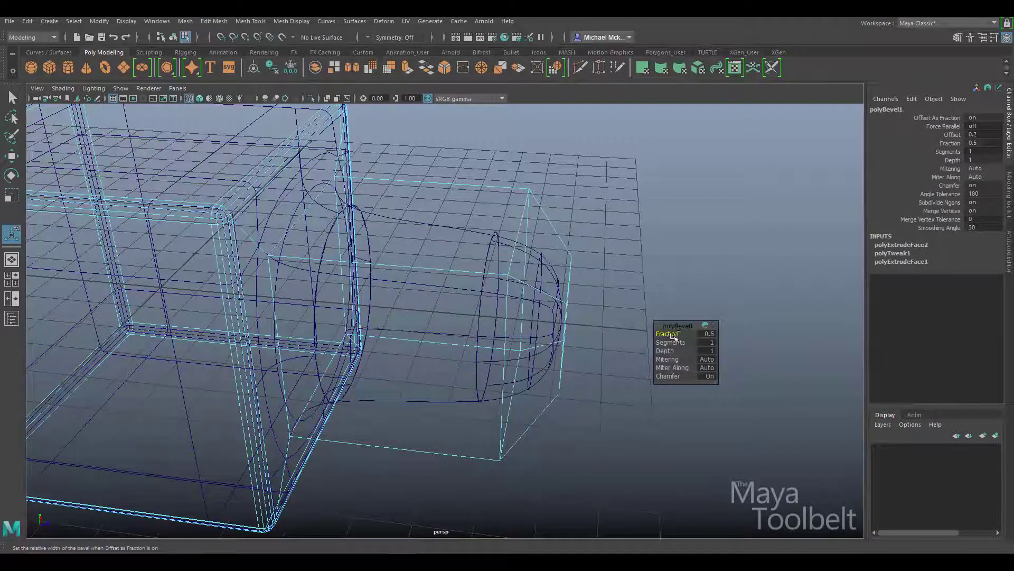
{"action": "mouse_move", "coordinate": [673, 337]}
{"action": "left_mouse_down"}
{"action": "mouse_move", "coordinate": [660, 350]}
{"action": "mouse_move", "coordinate": [678, 347]}
{"action": "left_mouse_up"}
- Activate the Insert Edge Loop tool for adding an edge loop on the extruded arm of the proxy cage
{"action": "left_click_drag", "start_coordinate": [564, 293], "coordinate": [338, 209], "text": "alt"}
{"action": "right_click", "coordinate": [332, 208]}
{"action": "right_click_drag", "start_coordinate": [332, 208], "coordinate": [330, 180]}
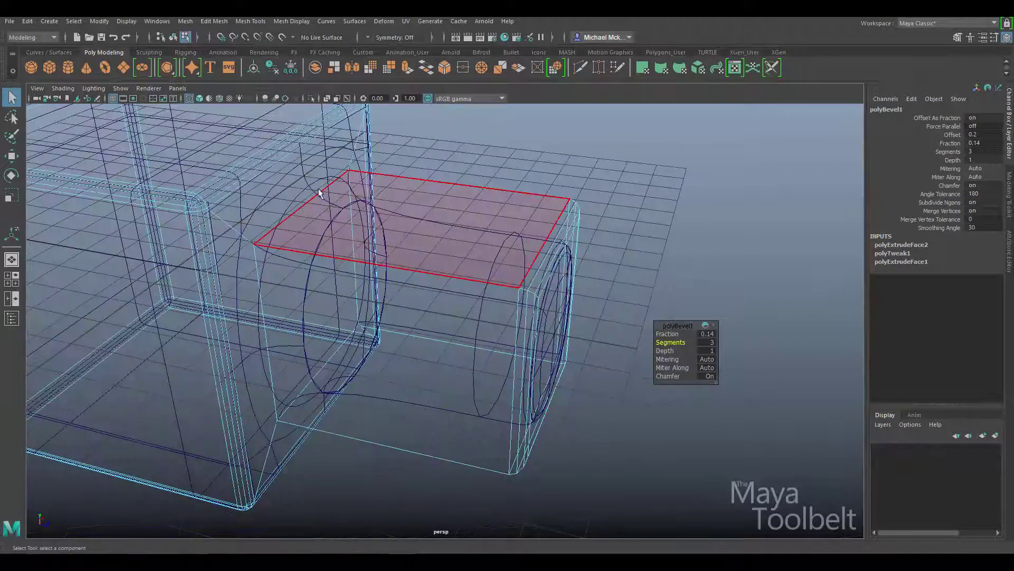
{"action": "left_click", "coordinate": [351, 210]}
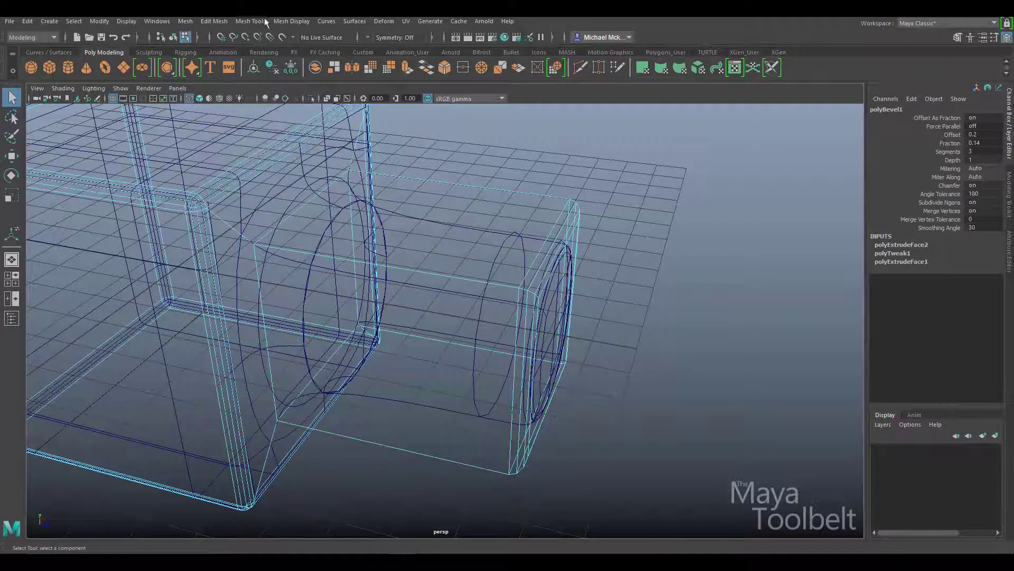
{"action": "left_click", "coordinate": [219, 21]}
{"action": "mouse_move", "coordinate": [251, 21]}
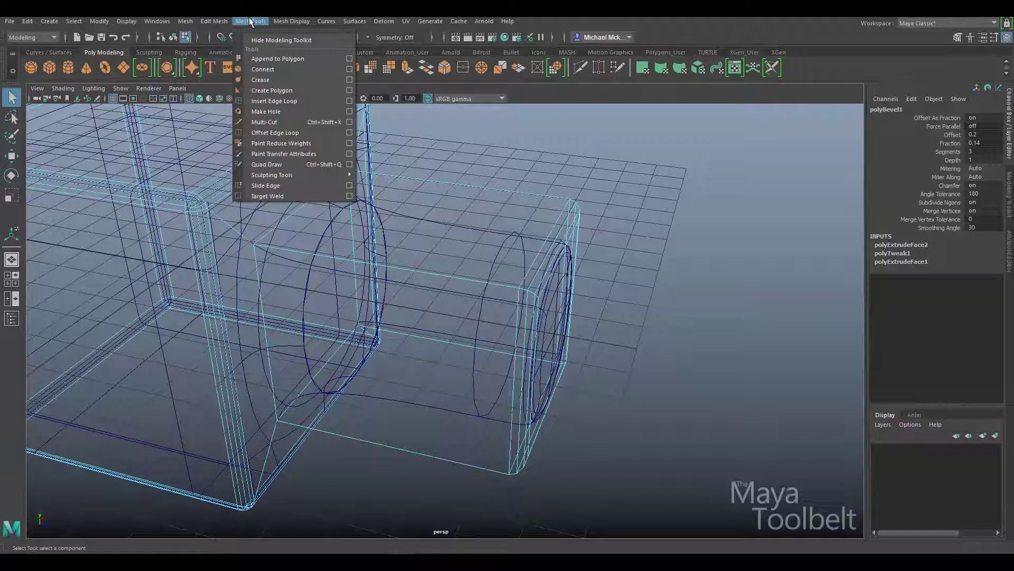
{"action": "left_click", "coordinate": [249, 100]}
{"action": "left_click_drag", "start_coordinate": [354, 219], "coordinate": [349, 189], "text": "alt"}
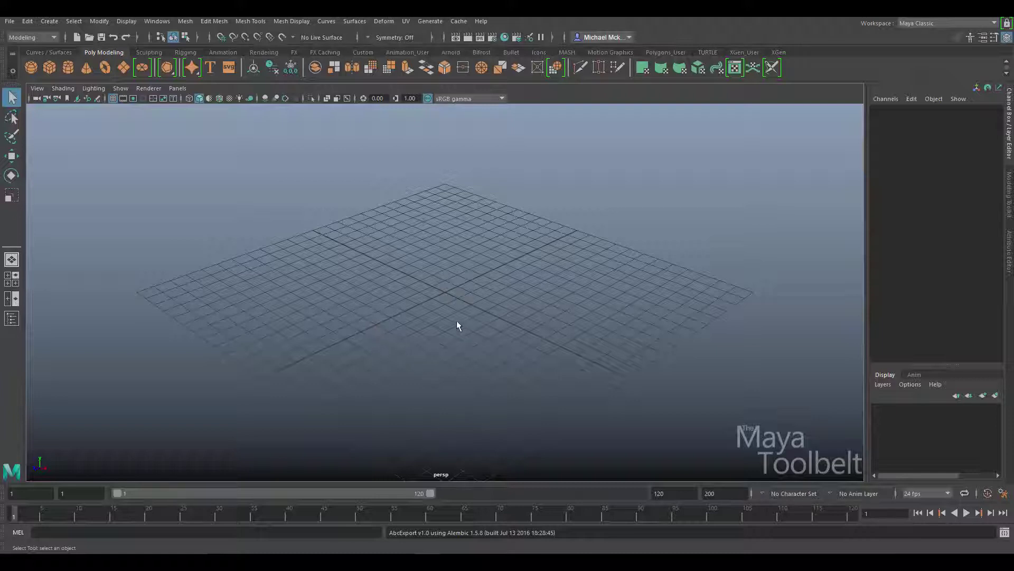
- Create a polygon cube in the empty scene, scaled uniformly to about 7.449, with the grid hidden
{"action": "left_click_drag", "start_coordinate": [448, 323], "coordinate": [453, 320], "text": "alt"}
{"action": "key", "text": "w"}
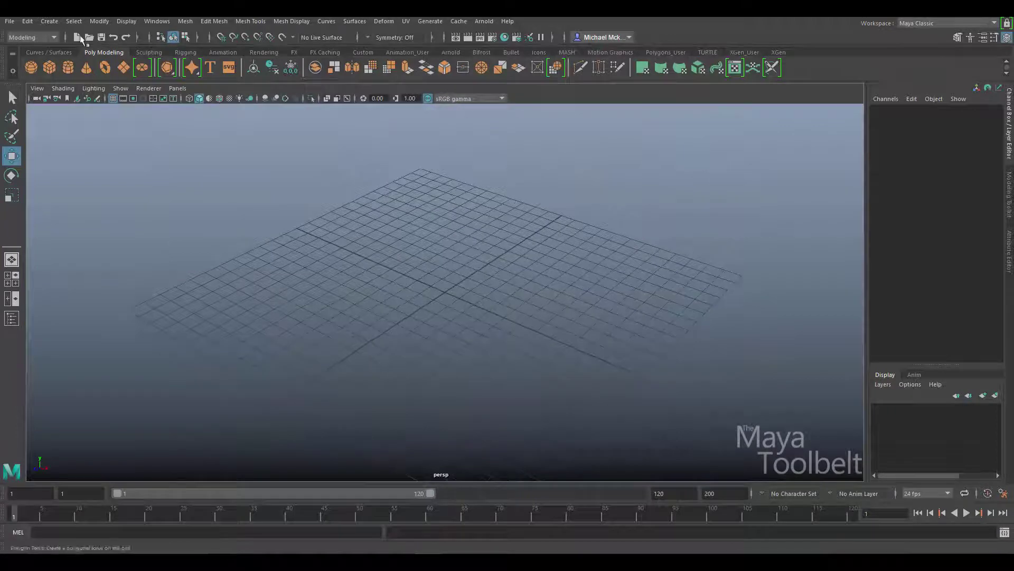
{"action": "left_click", "coordinate": [50, 21]}
{"action": "mouse_move", "coordinate": [95, 58]}
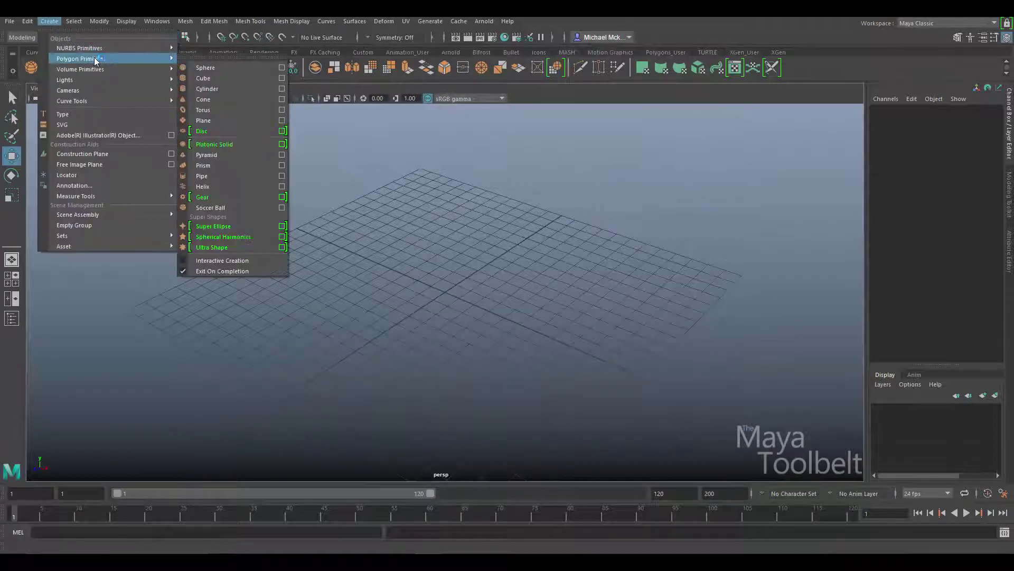
{"action": "left_click", "coordinate": [208, 79]}
{"action": "left_click_drag", "start_coordinate": [492, 285], "coordinate": [548, 281], "text": "alt"}
{"action": "key", "text": "r"}
{"action": "left_click", "coordinate": [113, 97]}
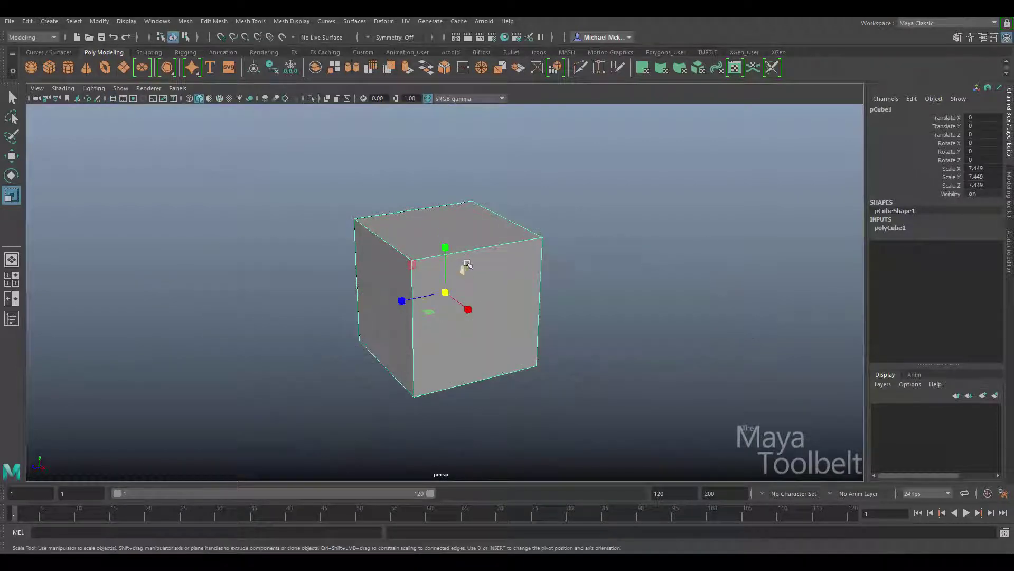
- Extrude the cube's +X side face and scale it inward, then extrude it outward with a local Z translation of about 6.165
{"action": "right_click_drag", "start_coordinate": [473, 255], "coordinate": [477, 286]}
{"action": "left_click", "coordinate": [479, 288]}
{"action": "left_click", "coordinate": [296, 158]}
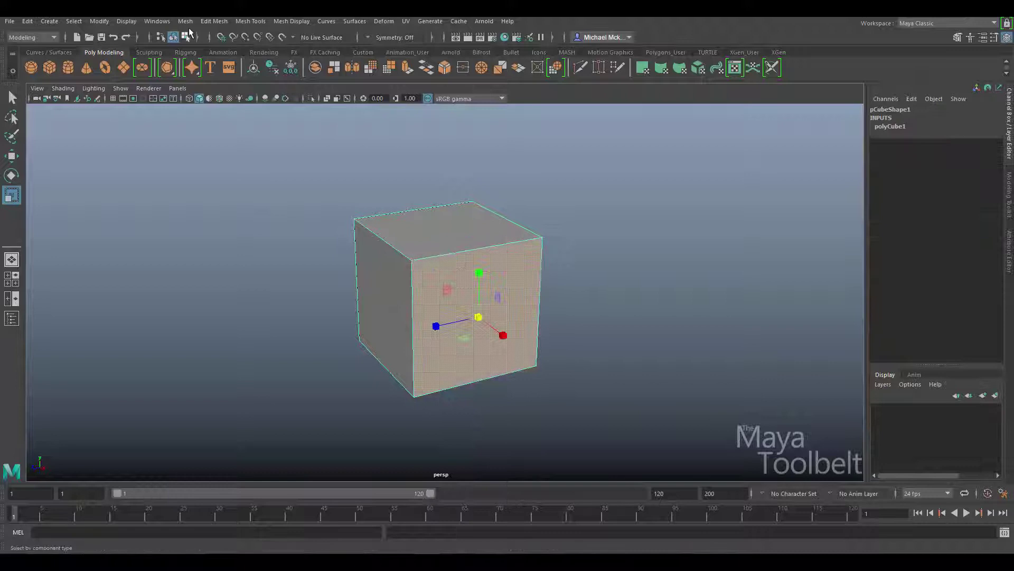
{"action": "left_click", "coordinate": [210, 21]}
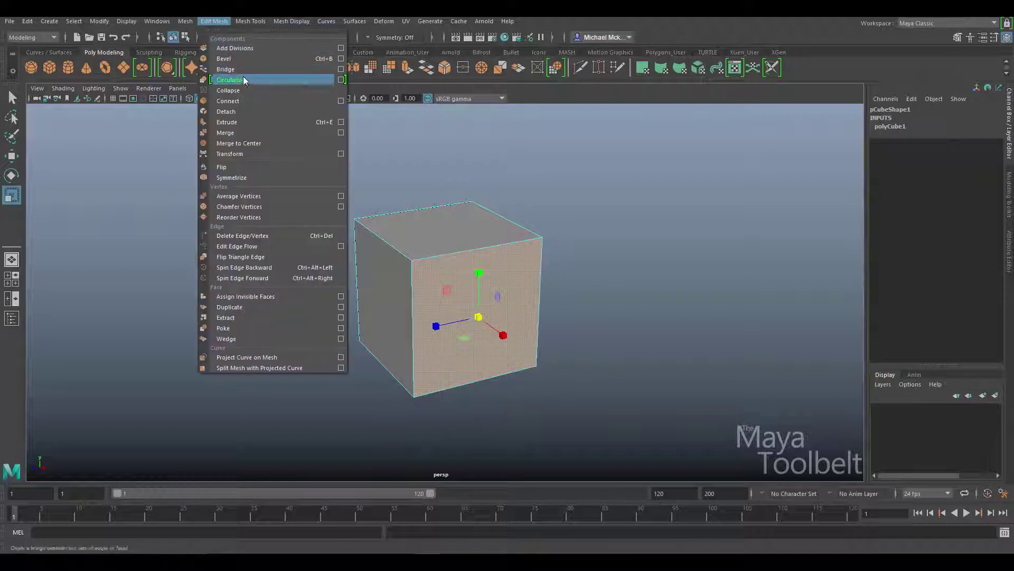
{"action": "left_click", "coordinate": [236, 123]}
{"action": "key", "text": "r"}
{"action": "left_click_drag", "start_coordinate": [479, 317], "coordinate": [550, 333]}
{"action": "key", "text": "ctrl+e"}
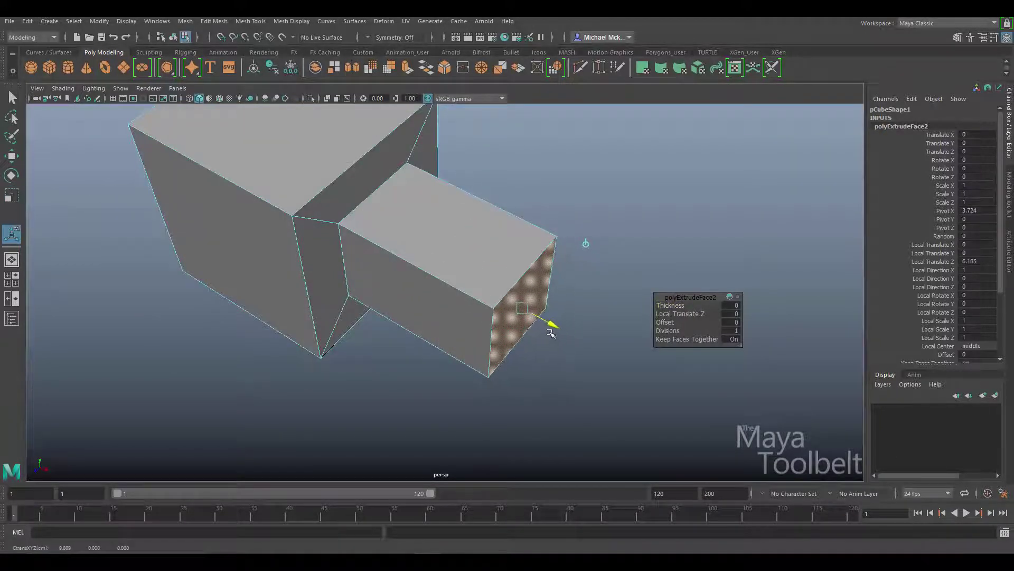
- Select the two opposite side faces of the arm and widen it along Z by a factor of about 1.378
{"action": "left_click_drag", "start_coordinate": [414, 292], "coordinate": [396, 280], "text": "alt"}
{"action": "left_click", "coordinate": [399, 280]}
{"action": "left_click_drag", "start_coordinate": [578, 243], "coordinate": [453, 260], "text": "alt"}
{"action": "left_click", "coordinate": [470, 230]}
{"action": "key", "text": "r"}
{"action": "left_click_drag", "start_coordinate": [405, 281], "coordinate": [391, 287]}
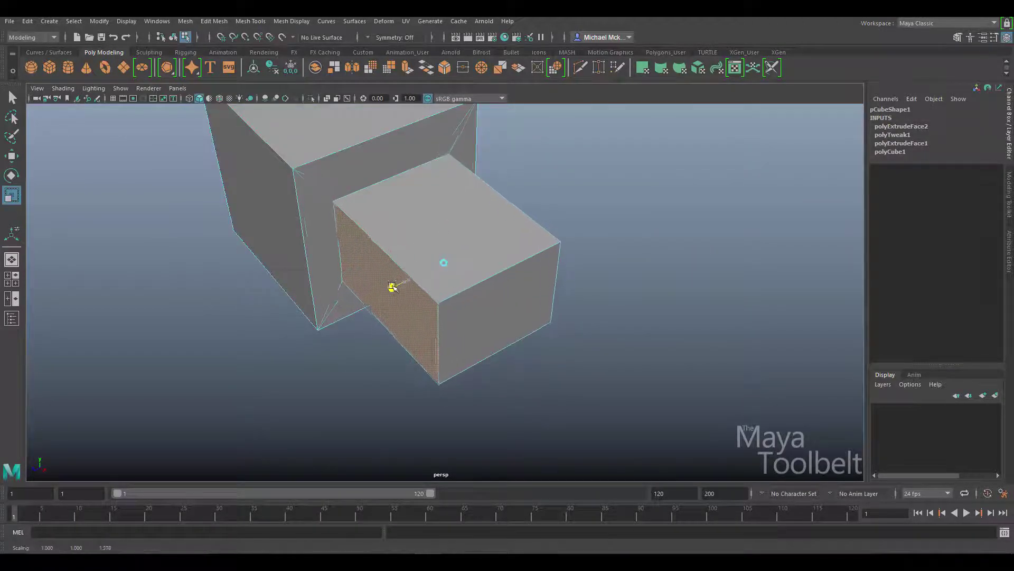
{"action": "key", "text": "w"}
- Extrude the arm's upper and lower faces together and scale the new faces inward to a local scale of about 0.517
{"action": "left_click_drag", "start_coordinate": [607, 222], "coordinate": [564, 236], "text": "alt"}
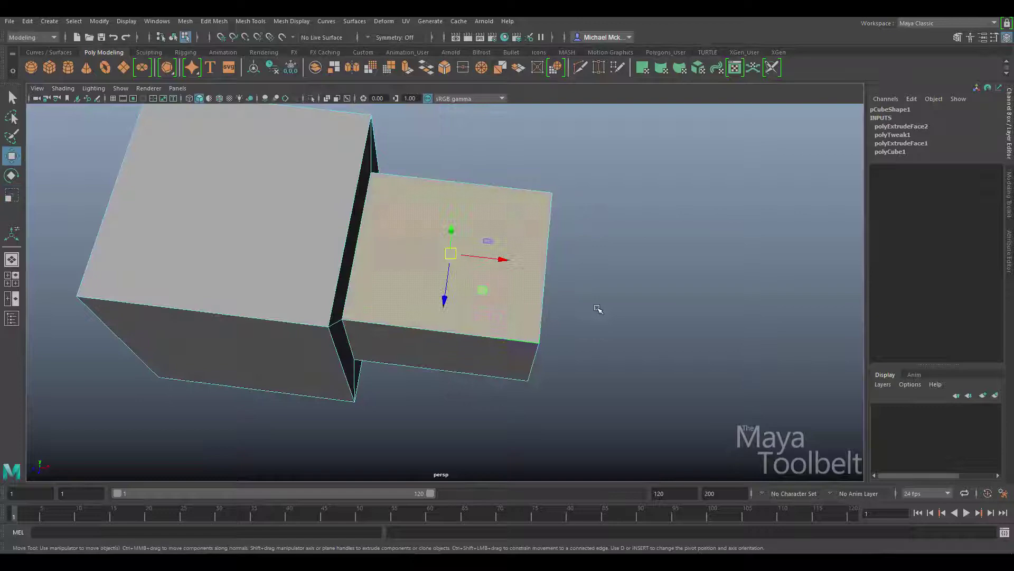
{"action": "left_click_drag", "start_coordinate": [598, 309], "coordinate": [473, 267], "text": "alt"}
{"action": "left_click_drag", "start_coordinate": [415, 290], "coordinate": [539, 340], "text": "alt"}
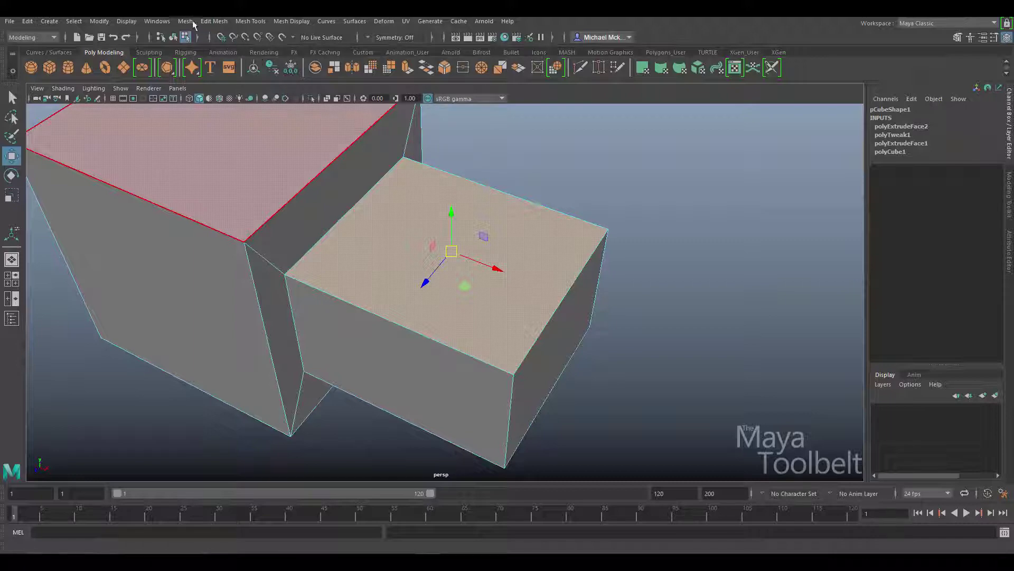
{"action": "left_click", "coordinate": [211, 23]}
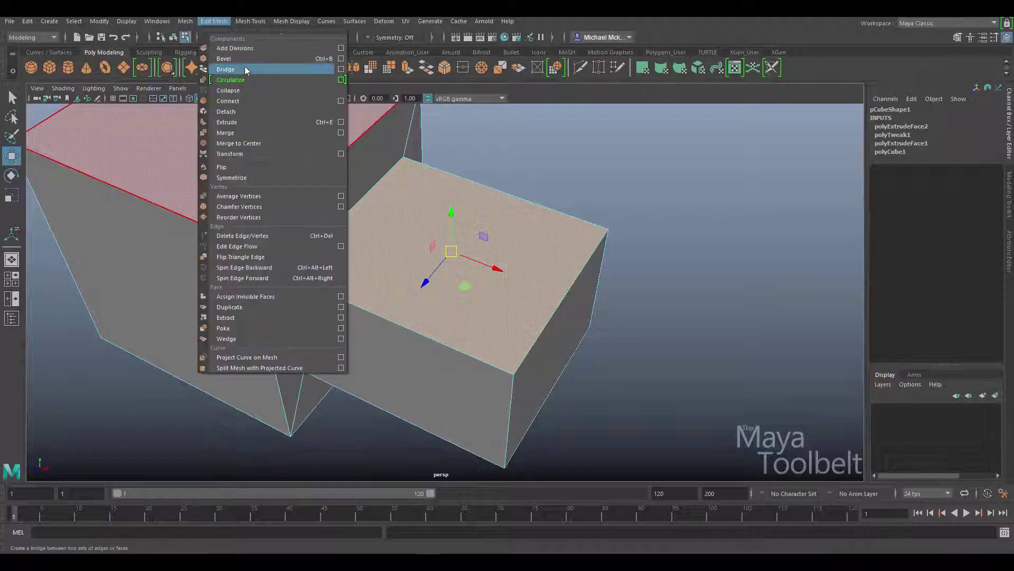
{"action": "left_click_drag", "start_coordinate": [363, 230], "coordinate": [562, 247], "text": "alt"}
{"action": "left_click", "coordinate": [547, 274], "text": "shift"}
{"action": "left_click_drag", "start_coordinate": [621, 205], "coordinate": [601, 296], "text": "alt"}
{"action": "left_click", "coordinate": [211, 23]}
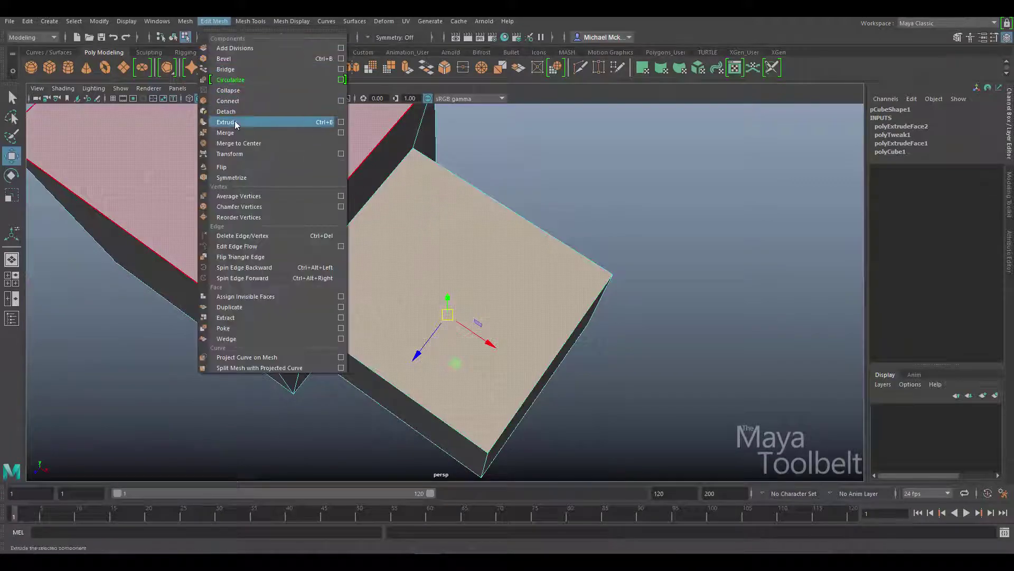
{"action": "left_click", "coordinate": [227, 120]}
{"action": "left_click_drag", "start_coordinate": [597, 284], "coordinate": [584, 229], "text": "alt"}
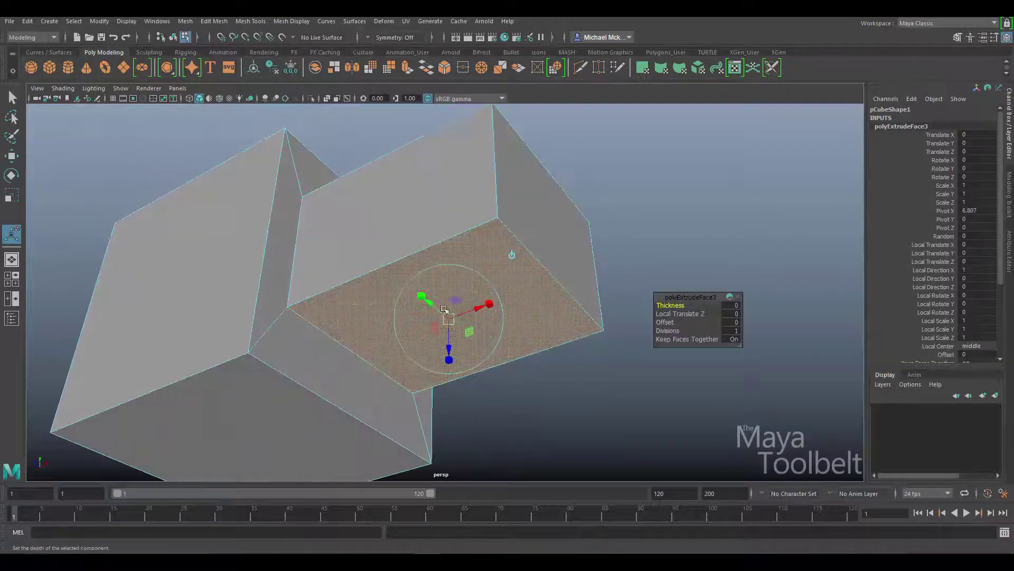
{"action": "left_click", "coordinate": [421, 296]}
{"action": "left_click_drag", "start_coordinate": [448, 319], "coordinate": [434, 322]}
{"action": "left_click_drag", "start_coordinate": [543, 284], "coordinate": [530, 227], "text": "alt"}
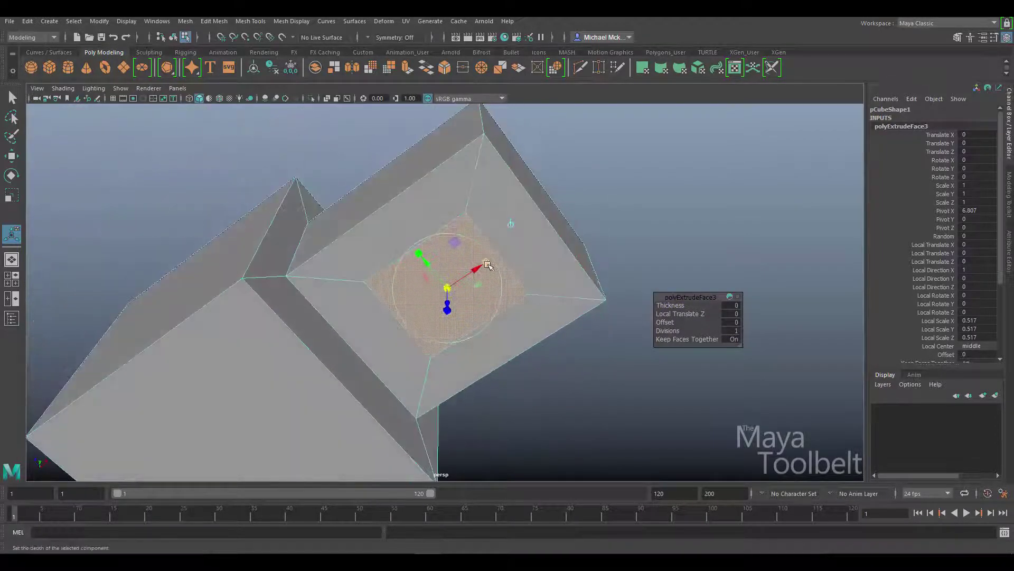
- Stretch the two inset faces along the arm to an X scale of about 1.131 and delete them
{"action": "left_click", "coordinate": [513, 225]}
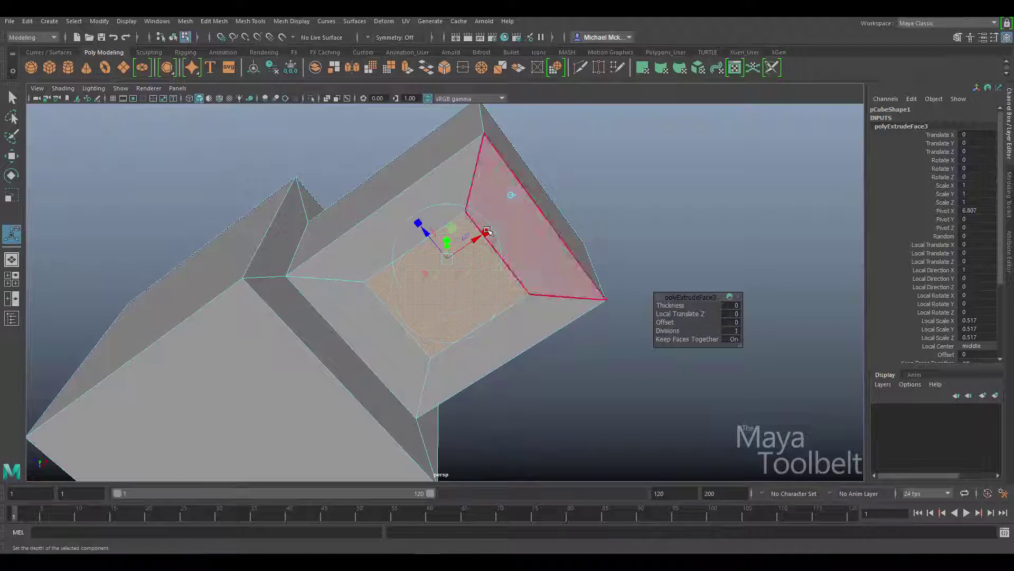
{"action": "left_click_drag", "start_coordinate": [486, 233], "coordinate": [490, 231]}
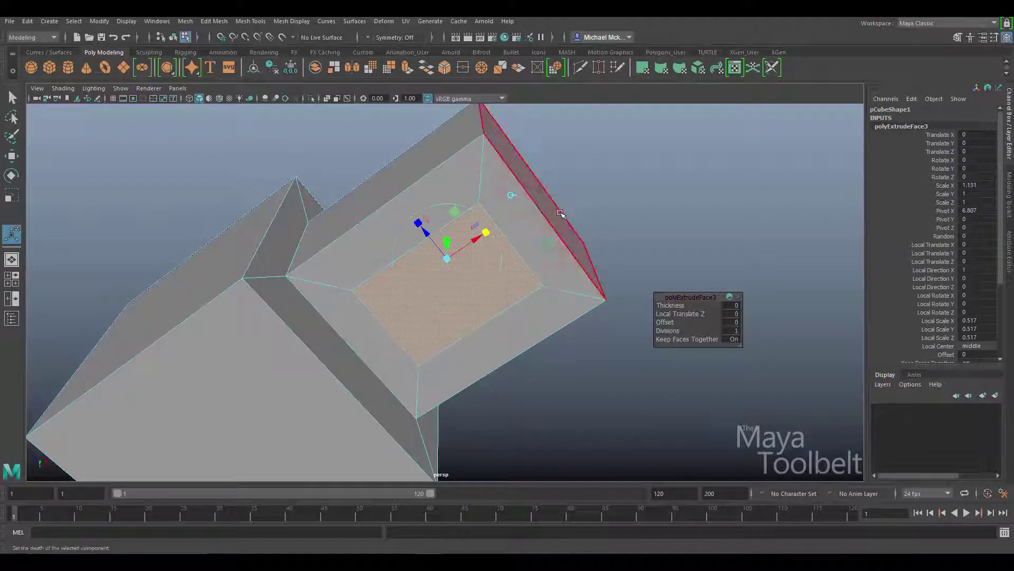
{"action": "key", "text": "Delete"}
{"action": "left_click_drag", "start_coordinate": [546, 231], "coordinate": [510, 252], "text": "alt"}
- Bridge the border edges of the arm's upper and lower openings to form the inner walls of a through hole
{"action": "right_click_drag", "start_coordinate": [502, 244], "coordinate": [487, 228]}
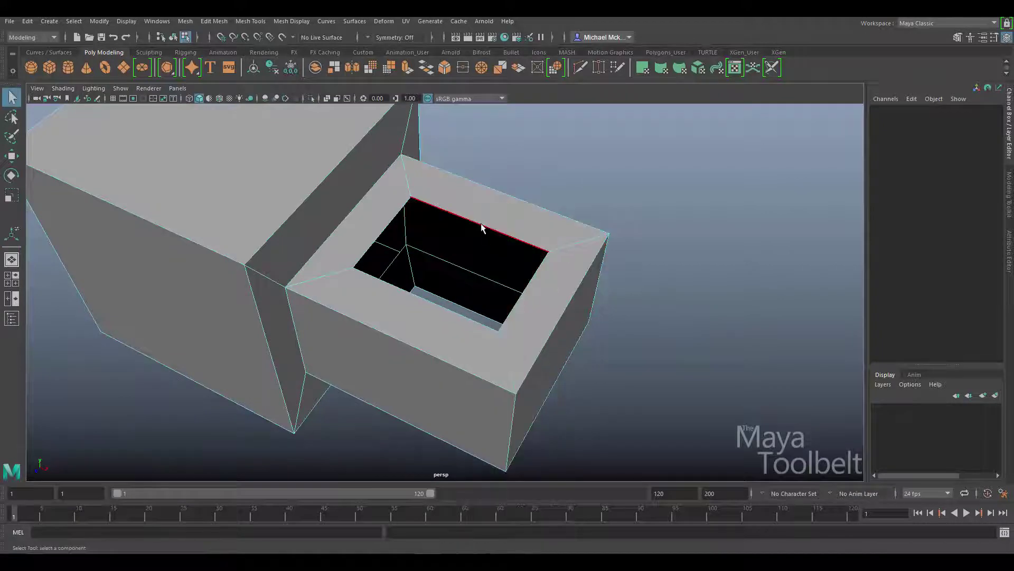
{"action": "left_click_drag", "start_coordinate": [481, 276], "coordinate": [467, 288], "text": "alt"}
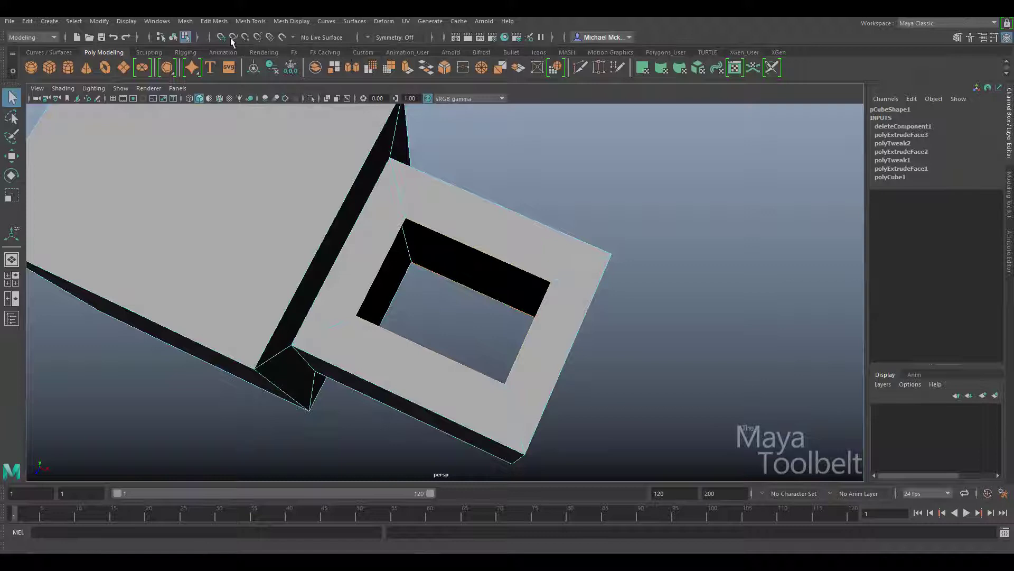
{"action": "left_click", "coordinate": [219, 23]}
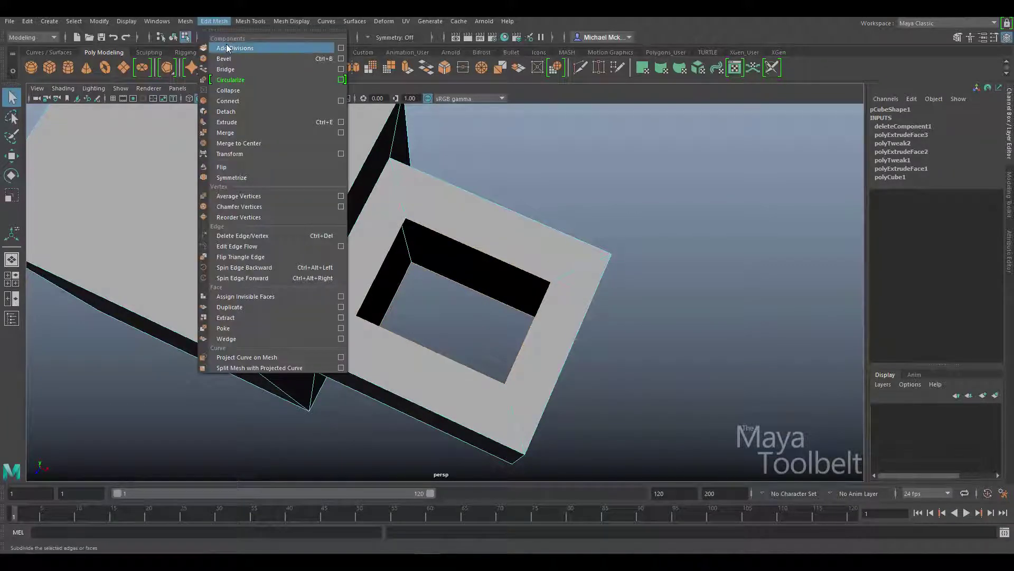
{"action": "left_click", "coordinate": [228, 48]}
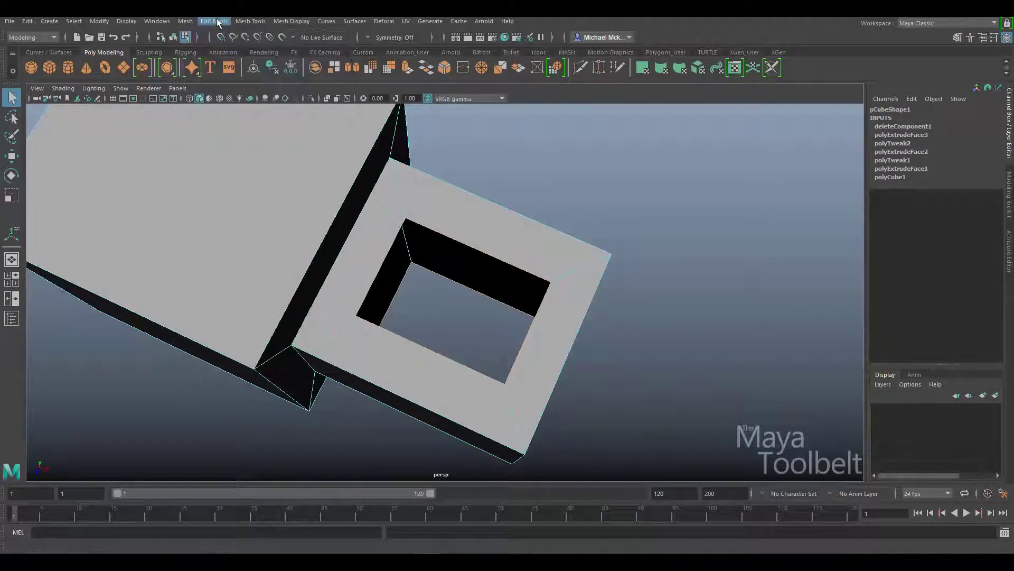
{"action": "left_click", "coordinate": [218, 22]}
{"action": "left_click", "coordinate": [238, 71]}
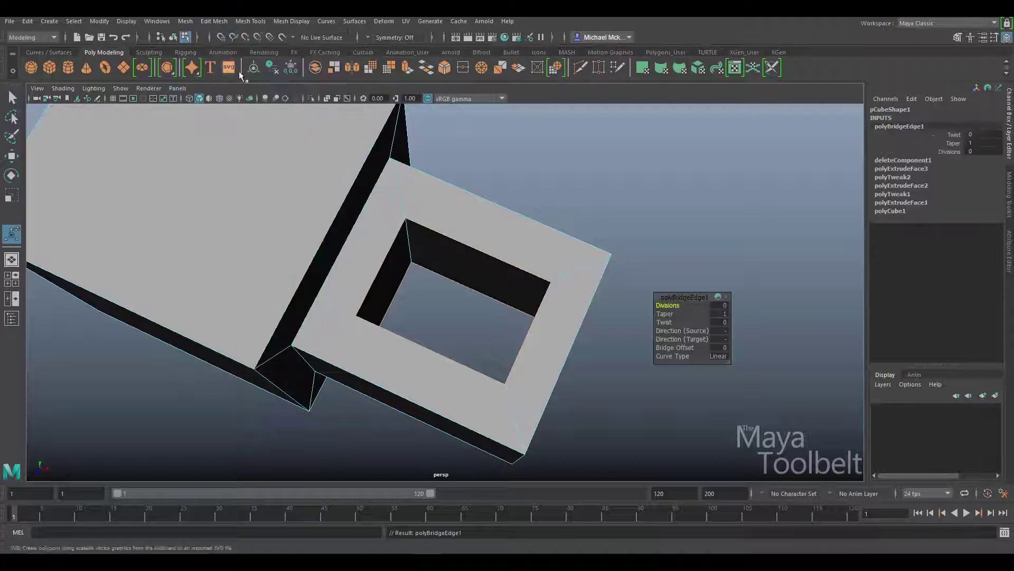
{"action": "left_click_drag", "start_coordinate": [602, 310], "coordinate": [449, 283], "text": "alt"}
{"action": "key", "text": "w"}
{"action": "left_click_drag", "start_coordinate": [398, 263], "coordinate": [352, 291], "text": "alt"}
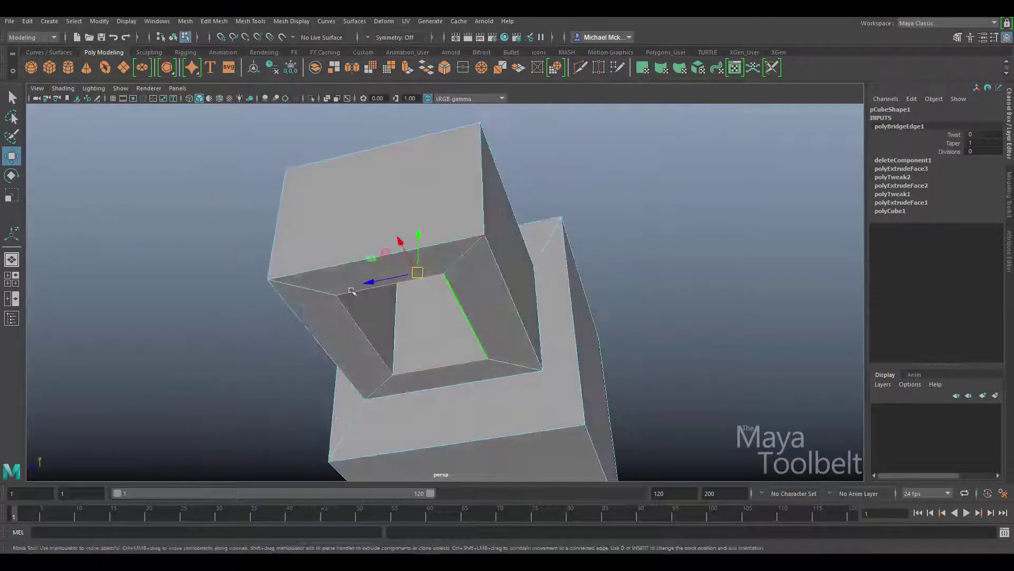
{"action": "mouse_move", "coordinate": [434, 287]}
{"action": "left_mouse_down", "text": "alt"}
{"action": "mouse_move", "coordinate": [496, 307]}
{"action": "mouse_move", "coordinate": [436, 294]}
{"action": "left_mouse_up", "text": "alt"}
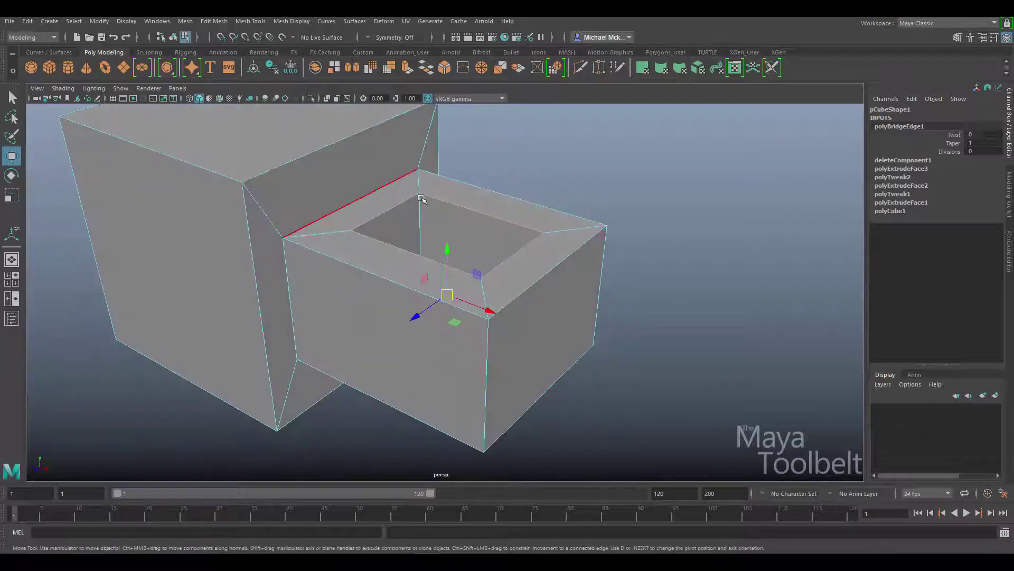
{"action": "left_click_drag", "start_coordinate": [421, 198], "coordinate": [438, 222], "text": "alt"}
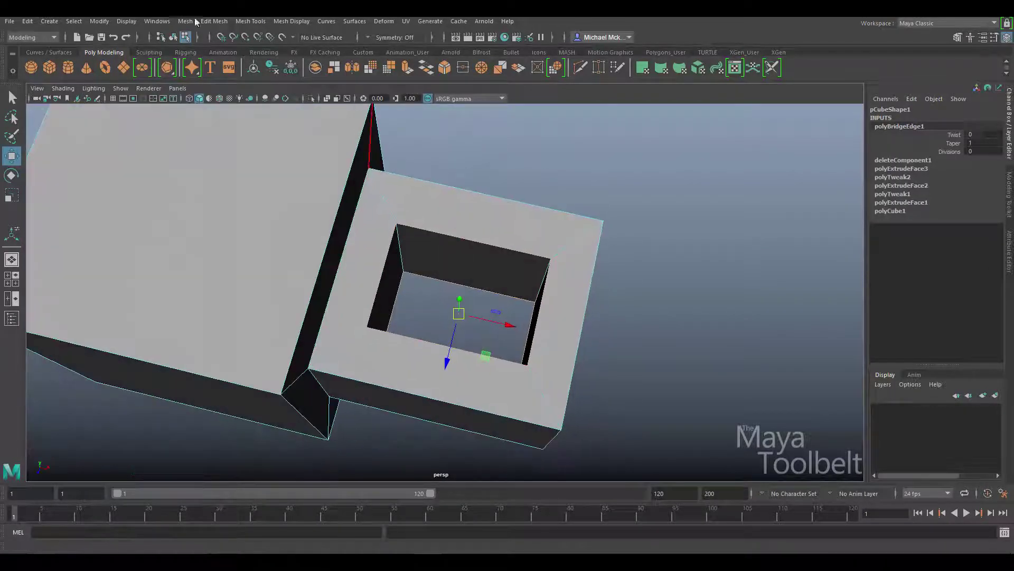
- Select the whole polygon model in object mode and bevel its edges with a fraction of 0.22 and 3 segments
{"action": "left_click", "coordinate": [173, 36]}
{"action": "left_click", "coordinate": [603, 236]}
{"action": "left_click_drag", "start_coordinate": [603, 236], "coordinate": [430, 228], "text": "alt"}
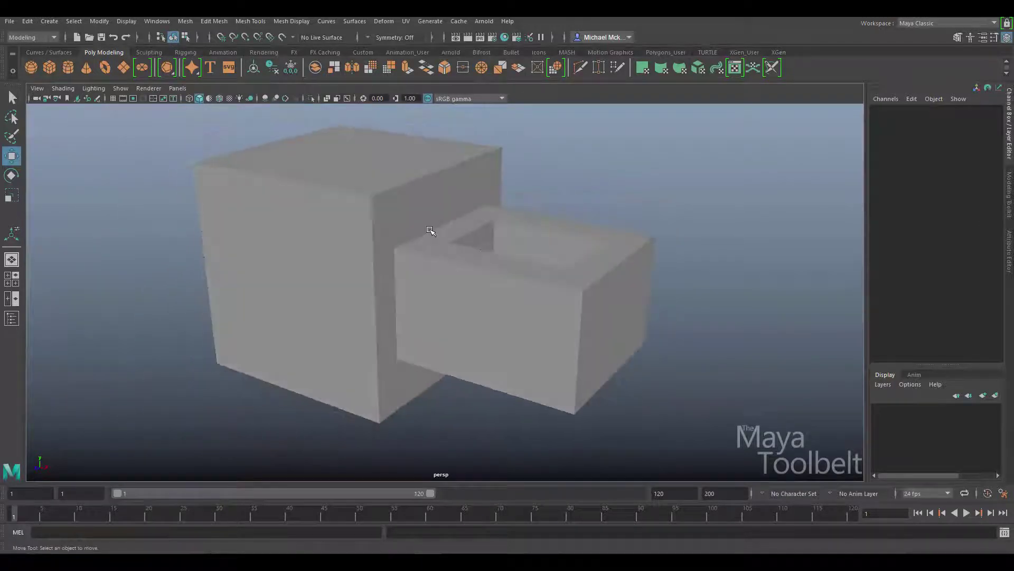
{"action": "left_click", "coordinate": [430, 230]}
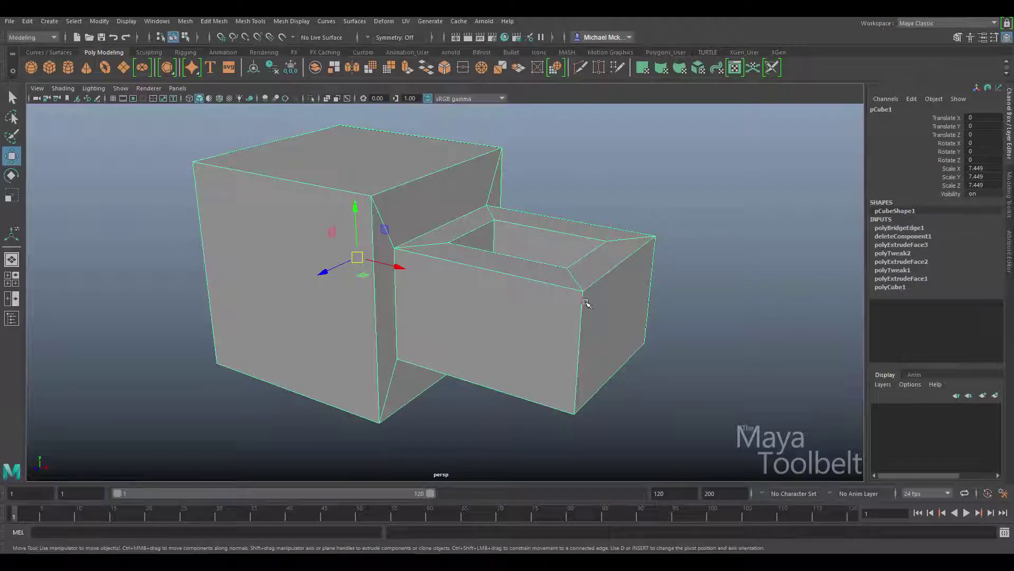
{"action": "left_click_drag", "start_coordinate": [597, 312], "coordinate": [638, 262], "text": "alt"}
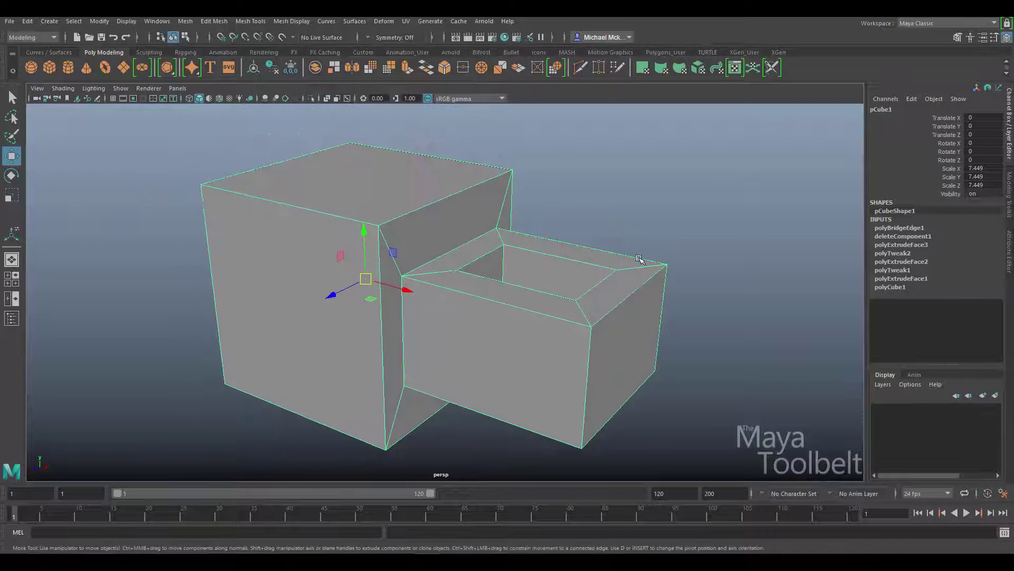
{"action": "left_click", "coordinate": [210, 21]}
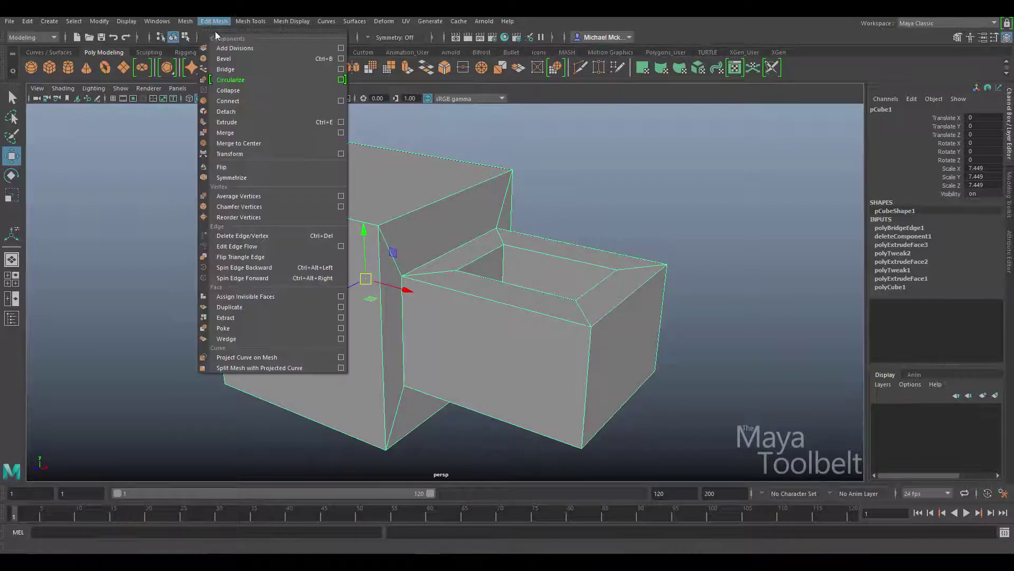
{"action": "left_click", "coordinate": [230, 55]}
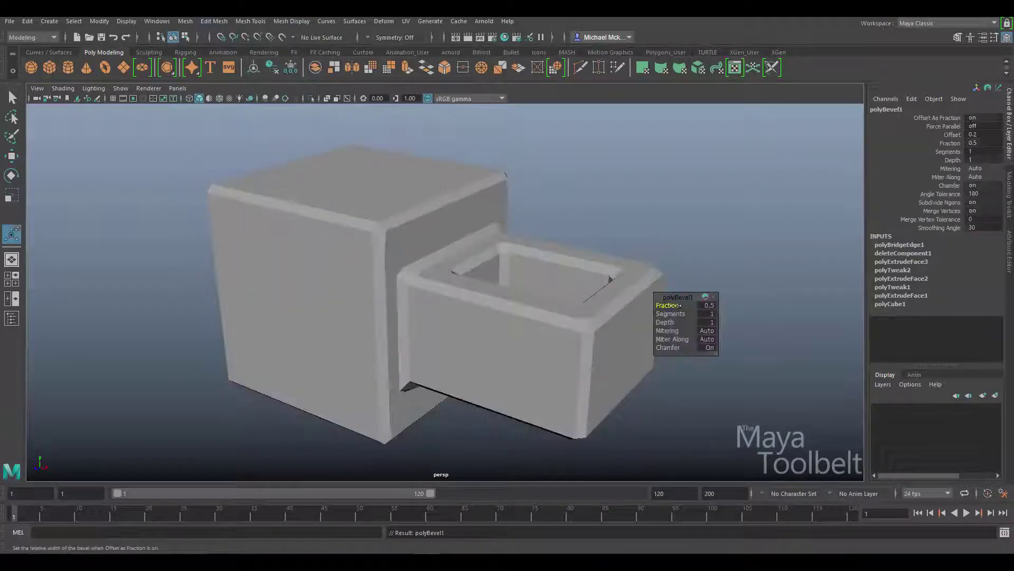
{"action": "mouse_move", "coordinate": [680, 305]}
{"action": "left_mouse_down"}
{"action": "mouse_move", "coordinate": [664, 309]}
{"action": "mouse_move", "coordinate": [717, 320]}
{"action": "mouse_move", "coordinate": [691, 317]}
{"action": "left_mouse_up"}
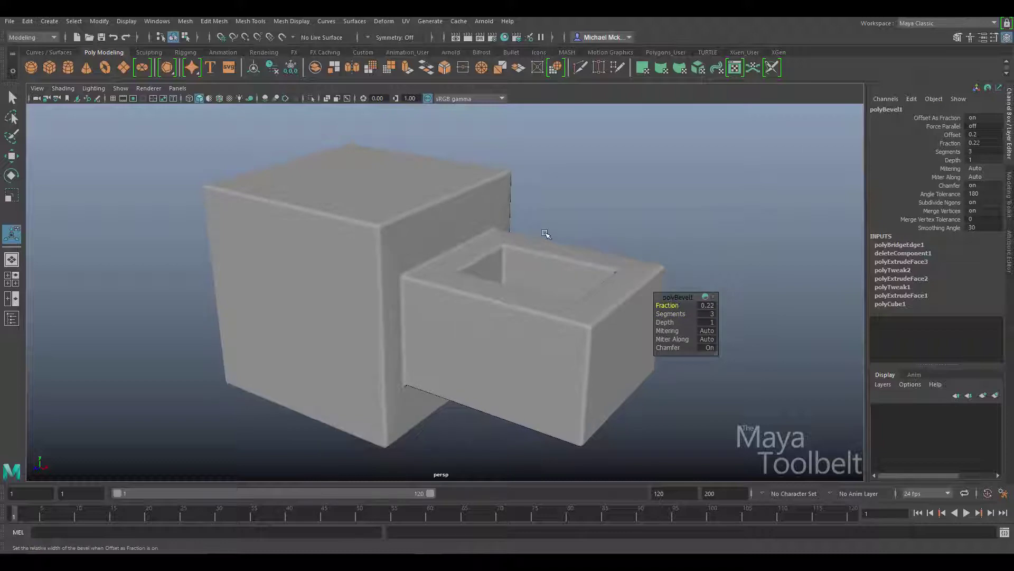
- Inspect the beveled model in wireframe, return to shaded display and reselect it to examine its edges
{"action": "key", "text": "4"}
{"action": "left_click_drag", "start_coordinate": [556, 248], "coordinate": [565, 277], "text": "alt"}
{"action": "key", "text": "5"}
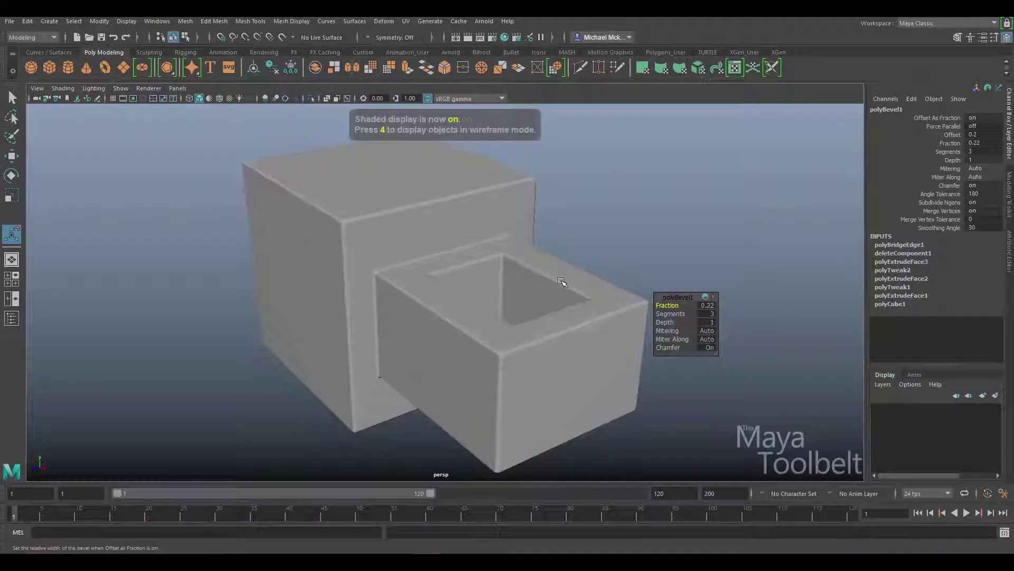
{"action": "left_click", "coordinate": [496, 270]}
{"action": "mouse_move", "coordinate": [518, 335]}
{"action": "left_mouse_down", "text": "alt"}
{"action": "mouse_move", "coordinate": [374, 324]}
{"action": "mouse_move", "coordinate": [465, 381]}
{"action": "mouse_move", "coordinate": [559, 417]}
{"action": "mouse_move", "coordinate": [573, 335]}
{"action": "mouse_move", "coordinate": [546, 265]}
{"action": "mouse_move", "coordinate": [496, 267]}
{"action": "mouse_move", "coordinate": [476, 315]}
{"action": "mouse_move", "coordinate": [543, 340]}
{"action": "mouse_move", "coordinate": [616, 328]}
{"action": "mouse_move", "coordinate": [499, 333]}
{"action": "left_mouse_up", "text": "alt"}
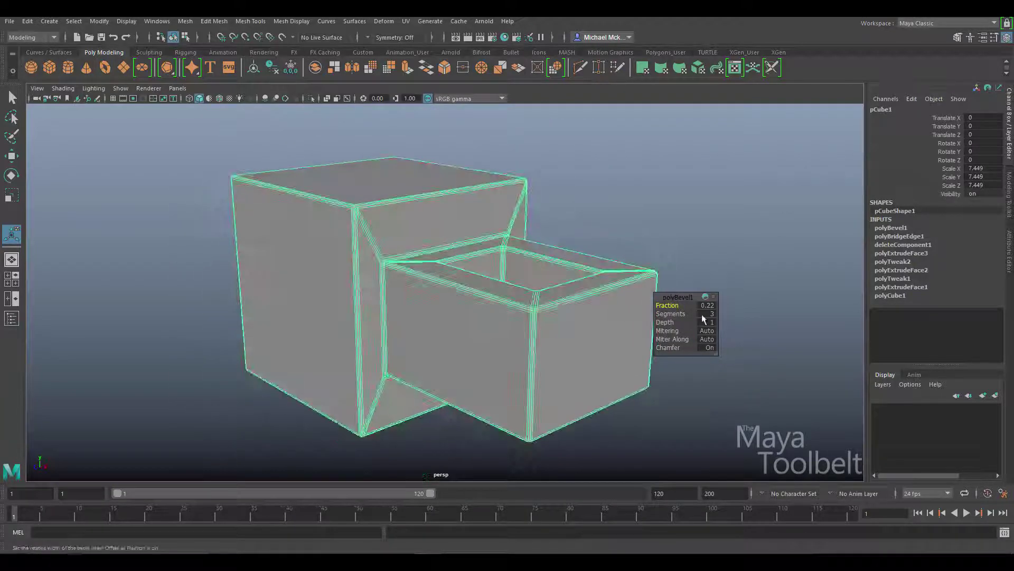
- Convert the beveled polygon model to a subdivision surface and deselect it to view its smooth shading
{"action": "left_click_drag", "start_coordinate": [578, 283], "coordinate": [459, 256], "text": "alt"}
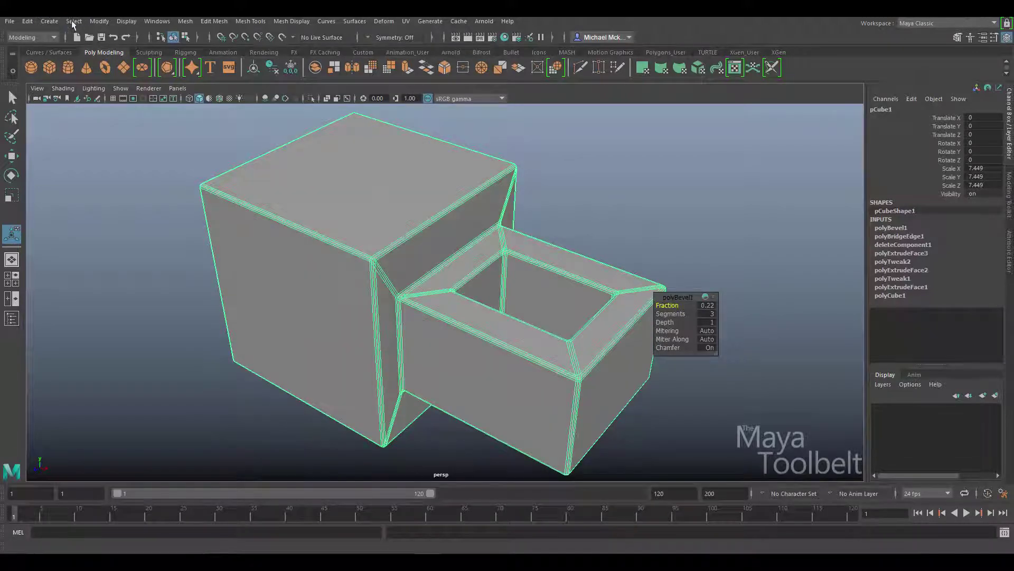
{"action": "left_click", "coordinate": [99, 21]}
{"action": "mouse_move", "coordinate": [160, 277]}
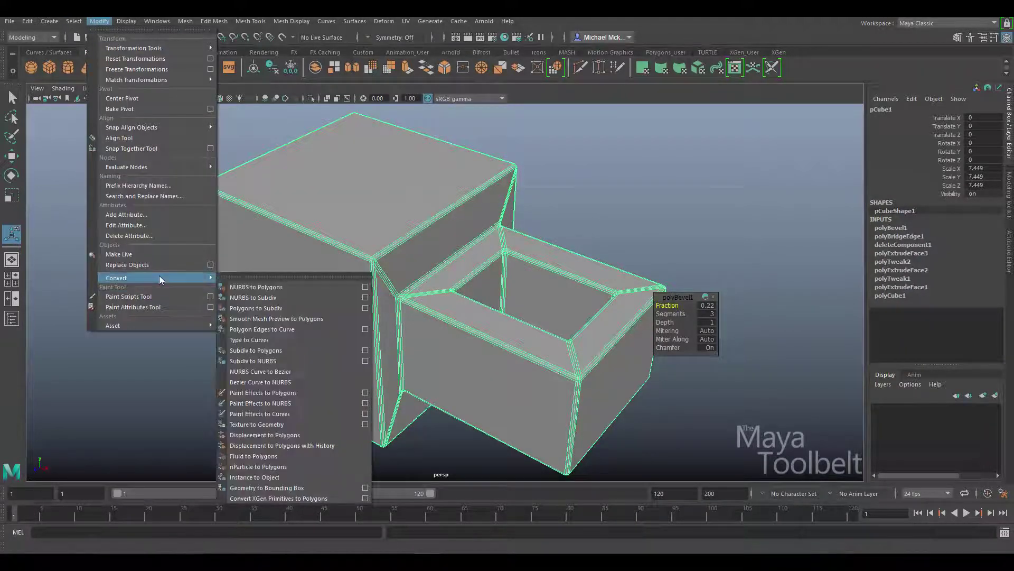
{"action": "left_click", "coordinate": [265, 307]}
{"action": "left_click_drag", "start_coordinate": [660, 260], "coordinate": [666, 324], "text": "alt"}
{"action": "left_click", "coordinate": [647, 253]}
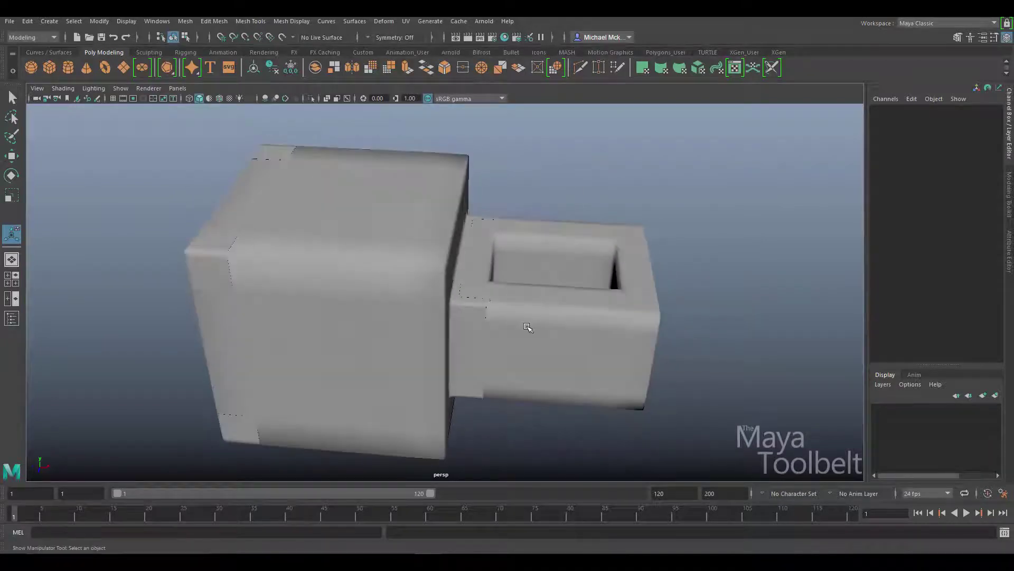
- Select the subdivision model and convert it to NURBS surfaces
{"action": "left_click", "coordinate": [430, 294]}
{"action": "mouse_move", "coordinate": [430, 294]}
{"action": "left_mouse_down", "text": "alt"}
{"action": "mouse_move", "coordinate": [403, 300]}
{"action": "mouse_move", "coordinate": [418, 259]}
{"action": "mouse_move", "coordinate": [430, 282]}
{"action": "left_mouse_up", "text": "alt"}
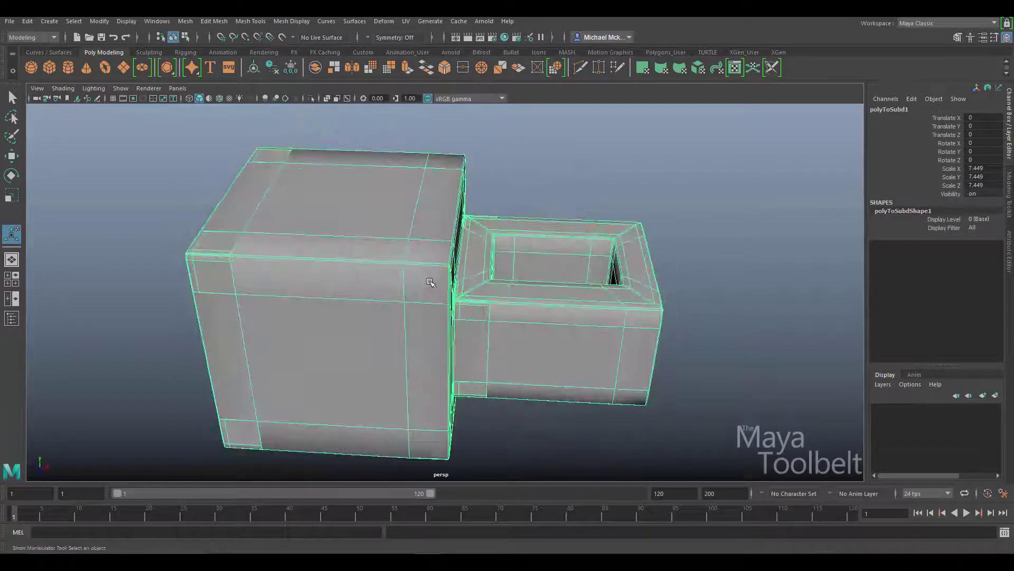
{"action": "left_click", "coordinate": [93, 21]}
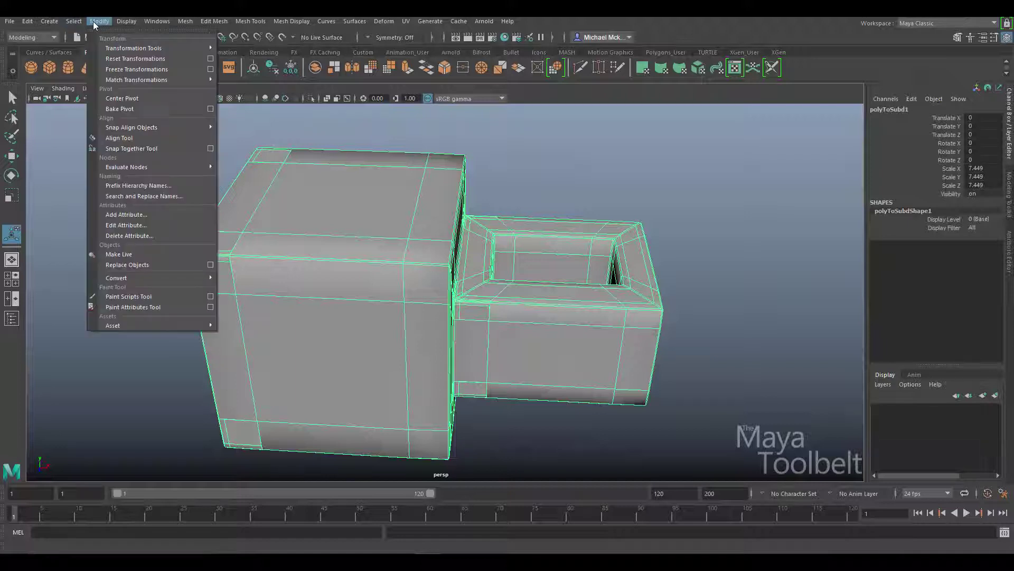
{"action": "mouse_move", "coordinate": [173, 278]}
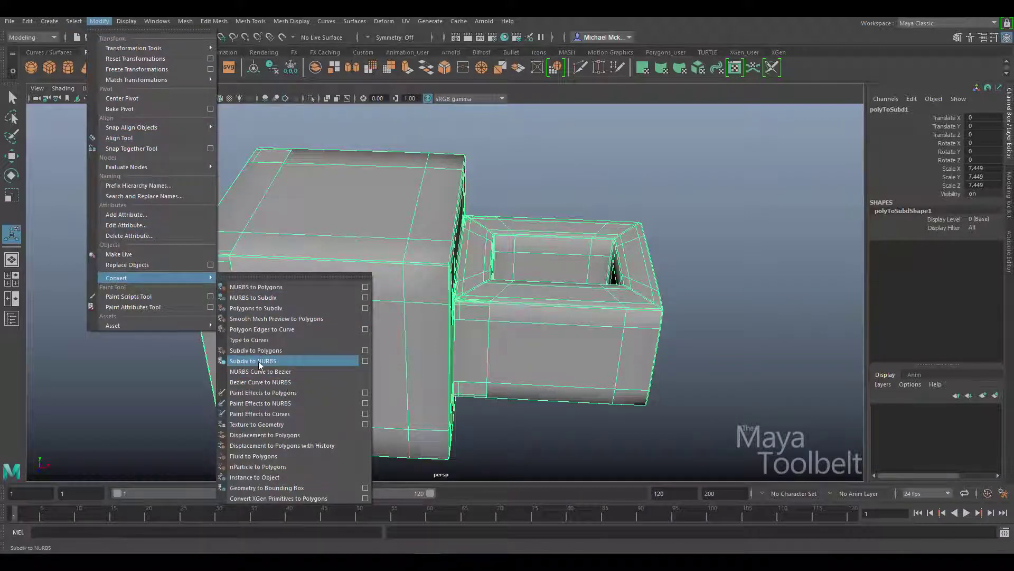
{"action": "left_click", "coordinate": [274, 359]}
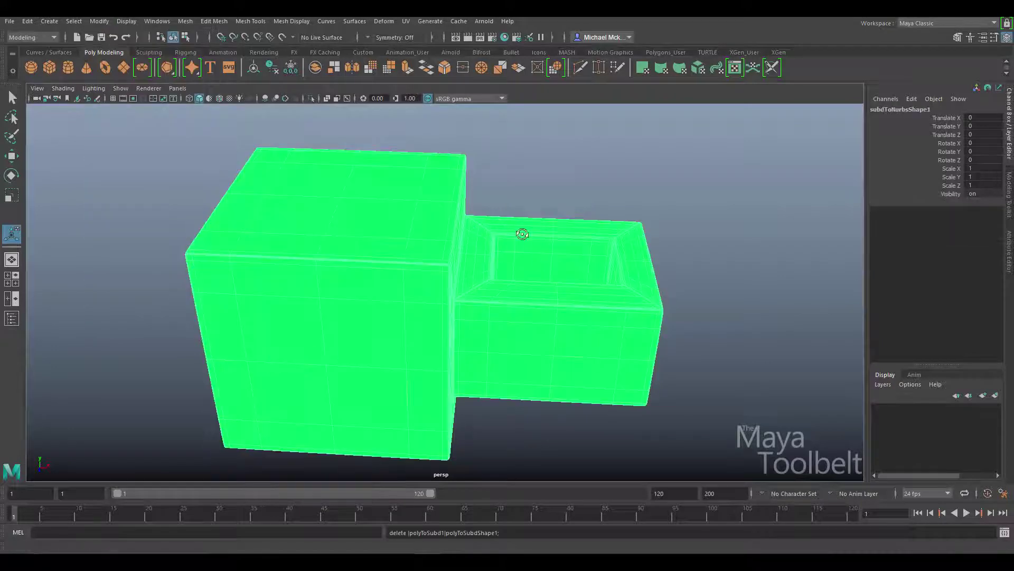
- Select all the converted NURBS patches and assign them the existing initialShadingGroup material
{"action": "left_click_drag", "start_coordinate": [522, 234], "coordinate": [294, 176], "text": "alt"}
{"action": "left_click_drag", "start_coordinate": [182, 154], "coordinate": [702, 414]}
{"action": "right_click", "coordinate": [510, 199]}
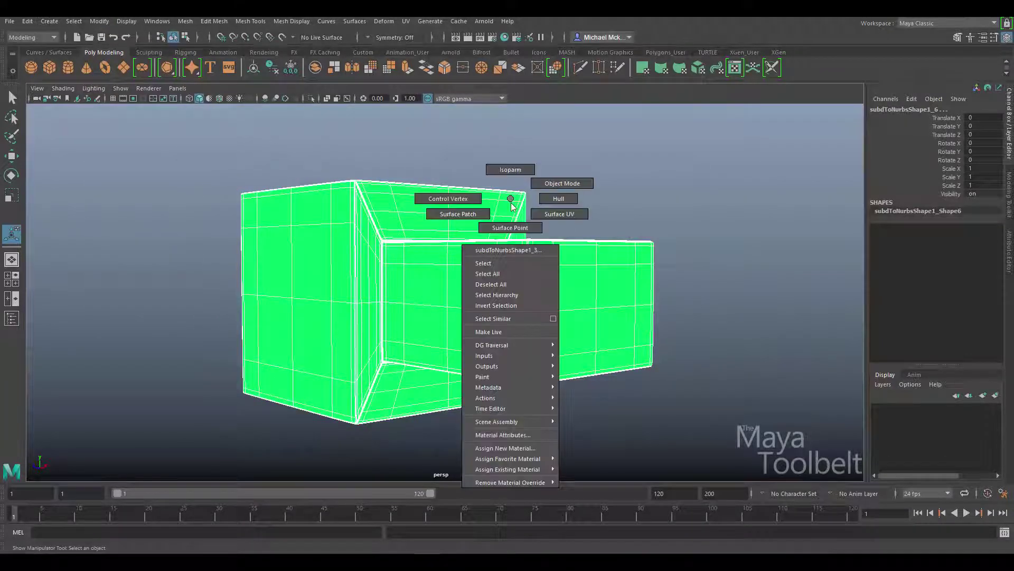
{"action": "mouse_move", "coordinate": [530, 469]}
{"action": "left_click", "coordinate": [564, 468]}
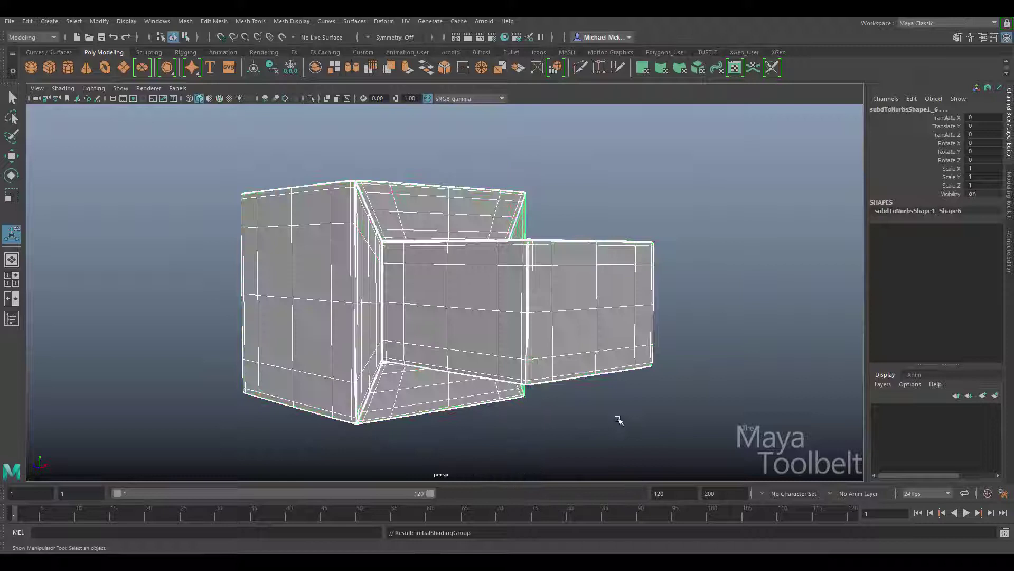
{"action": "left_click", "coordinate": [618, 415]}
- Examine the separate NURBS patches around the arm's upper opening and the top of the main box by selecting them one at a time
{"action": "left_click_drag", "start_coordinate": [663, 285], "coordinate": [696, 281], "text": "alt"}
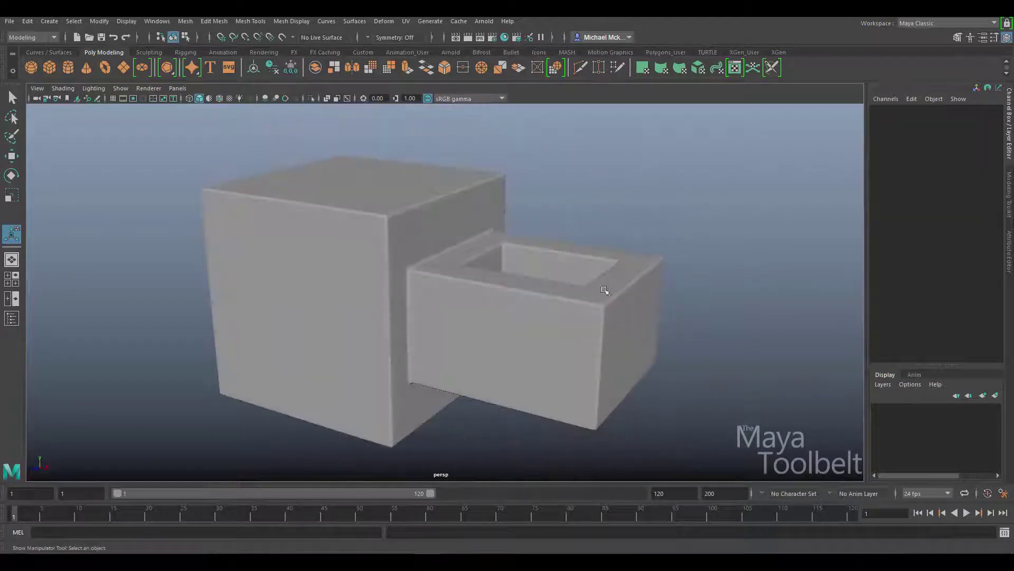
{"action": "left_click_drag", "start_coordinate": [368, 291], "coordinate": [399, 284], "text": "alt"}
{"action": "right_click_drag", "start_coordinate": [398, 283], "coordinate": [597, 290], "text": "alt"}
{"action": "left_click_drag", "start_coordinate": [597, 291], "coordinate": [511, 297], "text": "alt"}
{"action": "left_click", "coordinate": [439, 267]}
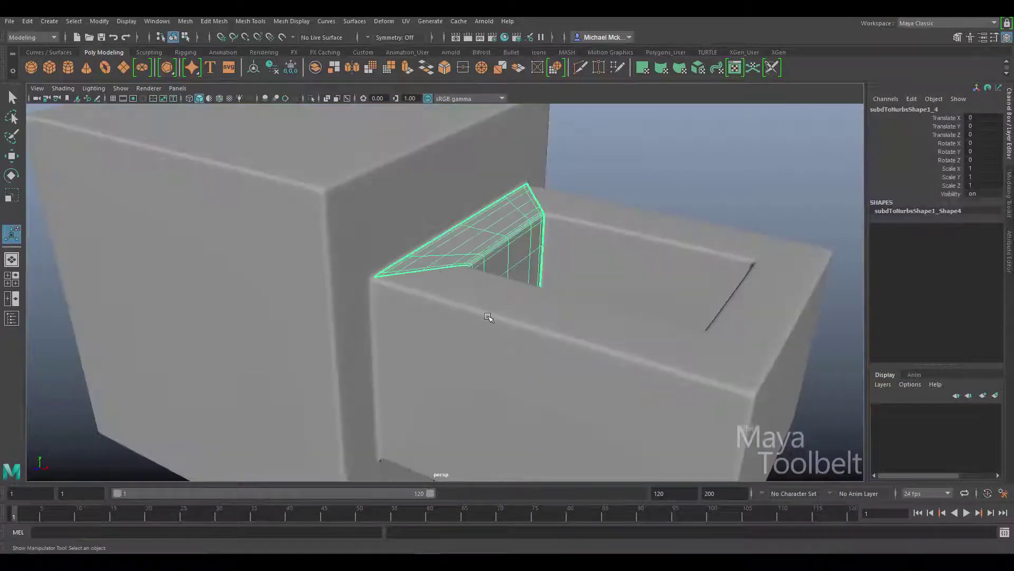
{"action": "left_click", "coordinate": [618, 316]}
{"action": "left_click", "coordinate": [506, 217]}
{"action": "left_click", "coordinate": [467, 160]}
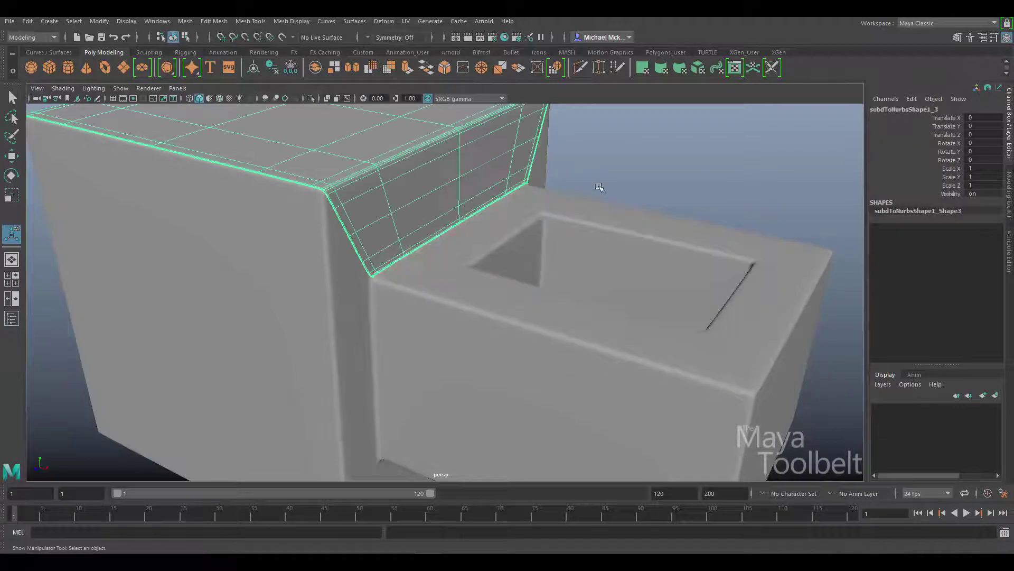
- Inspect the NURBS patches of the arm's hole and sides, including from underneath, by selecting individual surfaces
{"action": "left_click_drag", "start_coordinate": [601, 188], "coordinate": [534, 194], "text": "alt"}
{"action": "left_click", "coordinate": [614, 228]}
{"action": "left_click_drag", "start_coordinate": [680, 284], "coordinate": [588, 240], "text": "alt"}
{"action": "left_click", "coordinate": [588, 241]}
{"action": "left_click", "coordinate": [652, 329]}
{"action": "left_click_drag", "start_coordinate": [652, 329], "coordinate": [337, 313], "text": "alt"}
{"action": "left_click", "coordinate": [431, 289]}
{"action": "left_click", "coordinate": [411, 311]}
{"action": "left_click", "coordinate": [493, 224]}
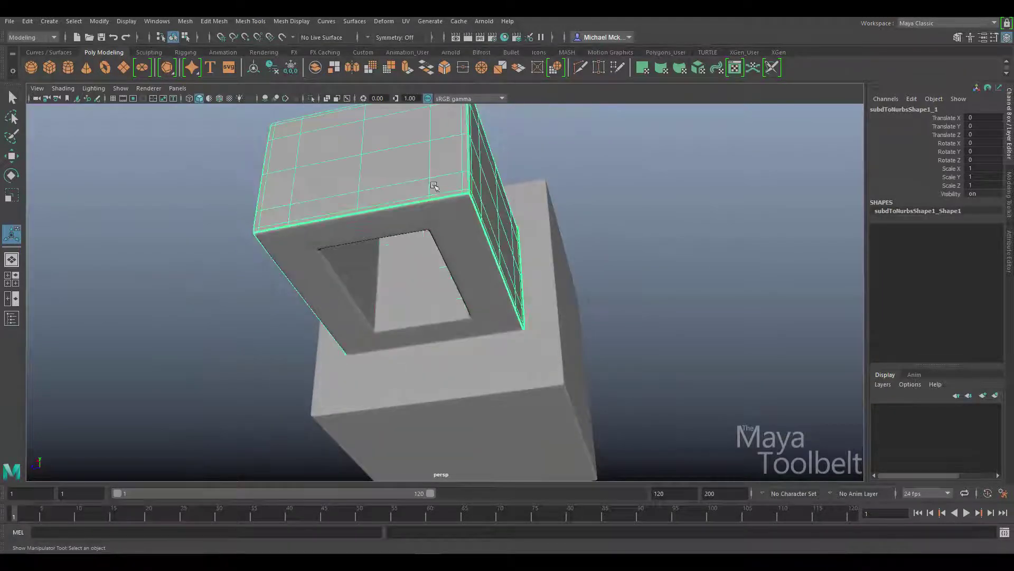
{"action": "left_click", "coordinate": [486, 288]}
{"action": "left_click_drag", "start_coordinate": [487, 288], "coordinate": [507, 262], "text": "alt"}
{"action": "left_click", "coordinate": [736, 201]}
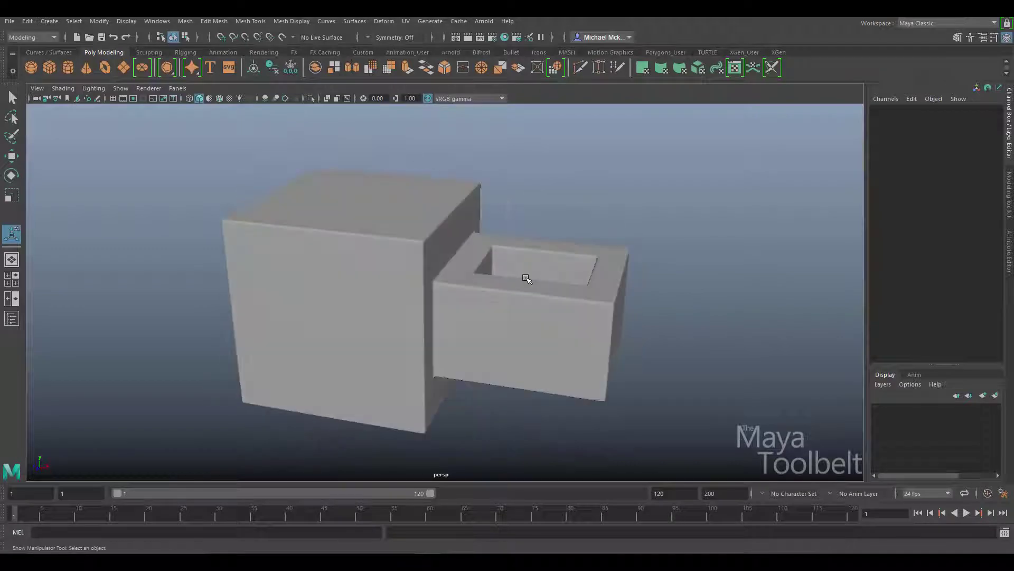
- Review the whole NURBS model from several angles, selecting patches on the arm and main box to check how it is divided
{"action": "left_click", "coordinate": [528, 280]}
{"action": "left_click_drag", "start_coordinate": [523, 305], "coordinate": [515, 332], "text": "alt"}
{"action": "right_click_drag", "start_coordinate": [554, 320], "coordinate": [588, 313], "text": "alt"}
{"action": "left_click_drag", "start_coordinate": [588, 313], "coordinate": [686, 241], "text": "alt"}
{"action": "left_click_drag", "start_coordinate": [638, 286], "coordinate": [675, 345], "text": "alt"}
{"action": "left_click_drag", "start_coordinate": [668, 285], "coordinate": [354, 288], "text": "alt"}
{"action": "left_click", "coordinate": [673, 253]}
{"action": "left_click", "coordinate": [446, 253]}
{"action": "left_click", "coordinate": [744, 254]}
{"action": "left_click_drag", "start_coordinate": [745, 254], "coordinate": [544, 299], "text": "alt"}
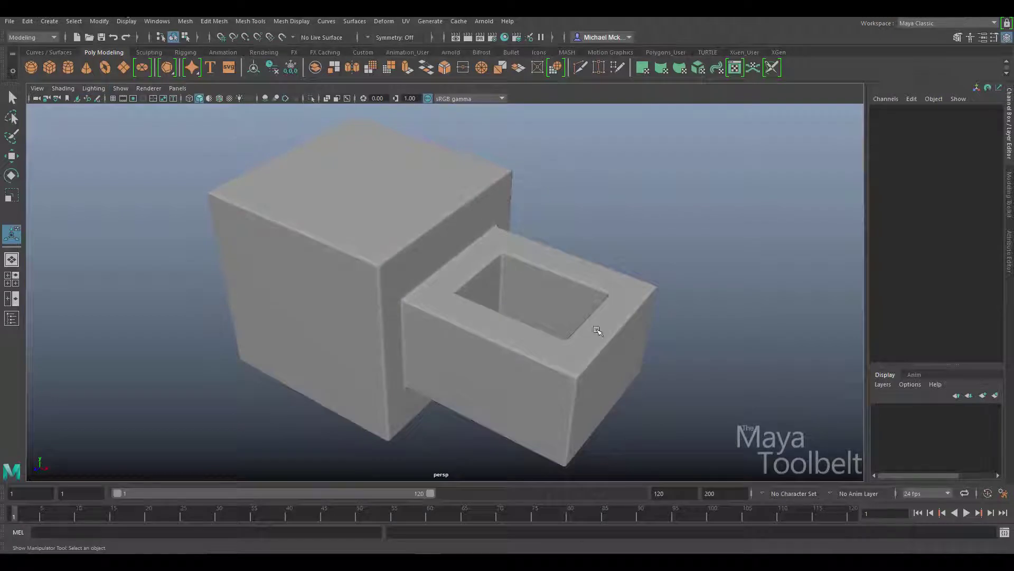
{"action": "left_click", "coordinate": [364, 256]}
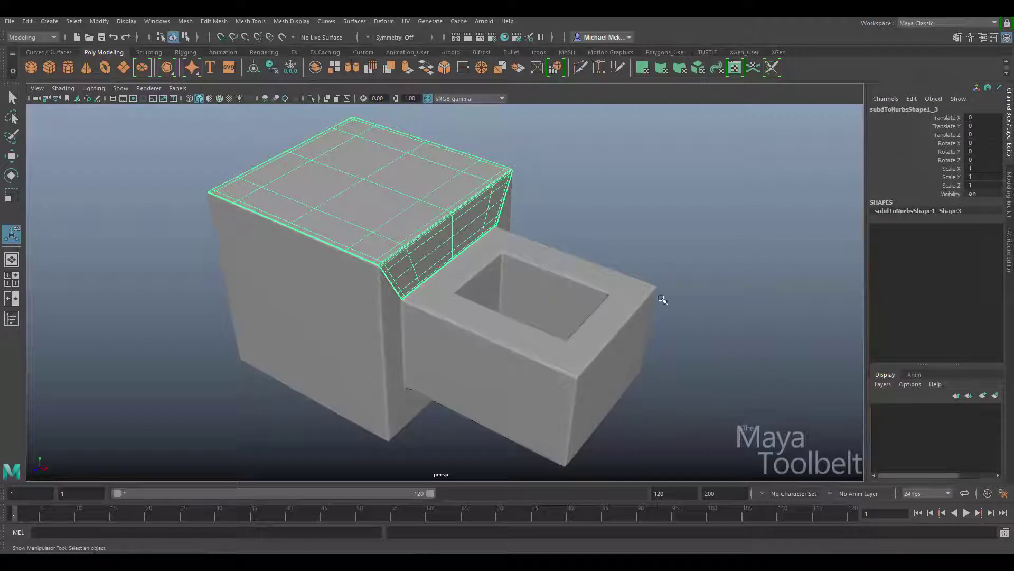
{"action": "left_click", "coordinate": [278, 280]}
{"action": "left_click", "coordinate": [93, 249]}
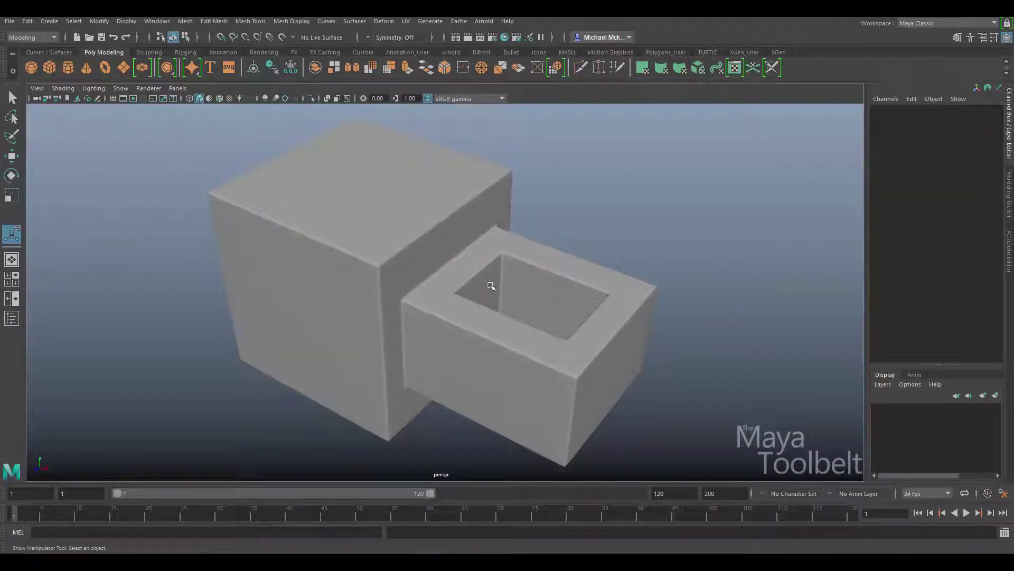
- Undo the material assignment, both surface conversions and the bevel, back to the unbeveled polygon model
{"action": "key", "text": "ctrl+z"}
{"action": "key", "text": "ctrl+z"}
{"action": "key", "text": "ctrl+z"}
{"action": "key", "text": "ctrl+z"}
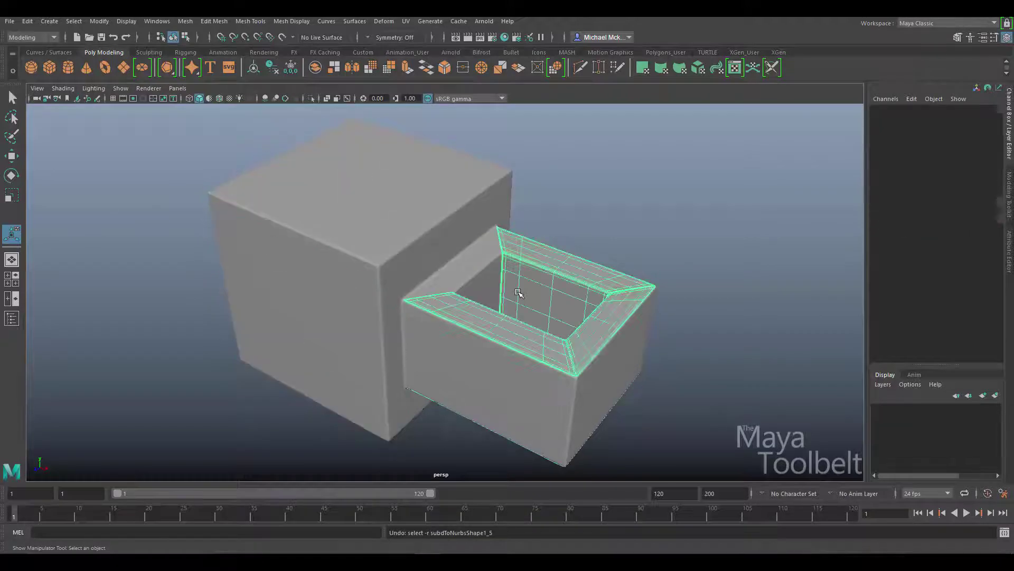
{"action": "key", "text": "ctrl+z"}
{"action": "key", "text": "ctrl+z"}
{"action": "key", "text": "ctrl+z"}
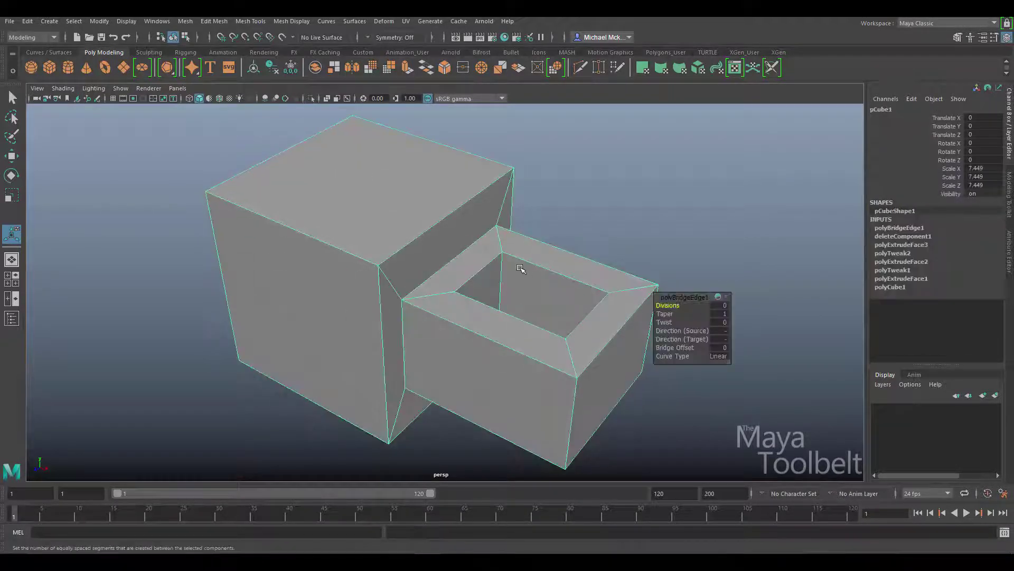
- Try converting the unbeveled polygon model to a subdivision surface
{"action": "left_click", "coordinate": [106, 23]}
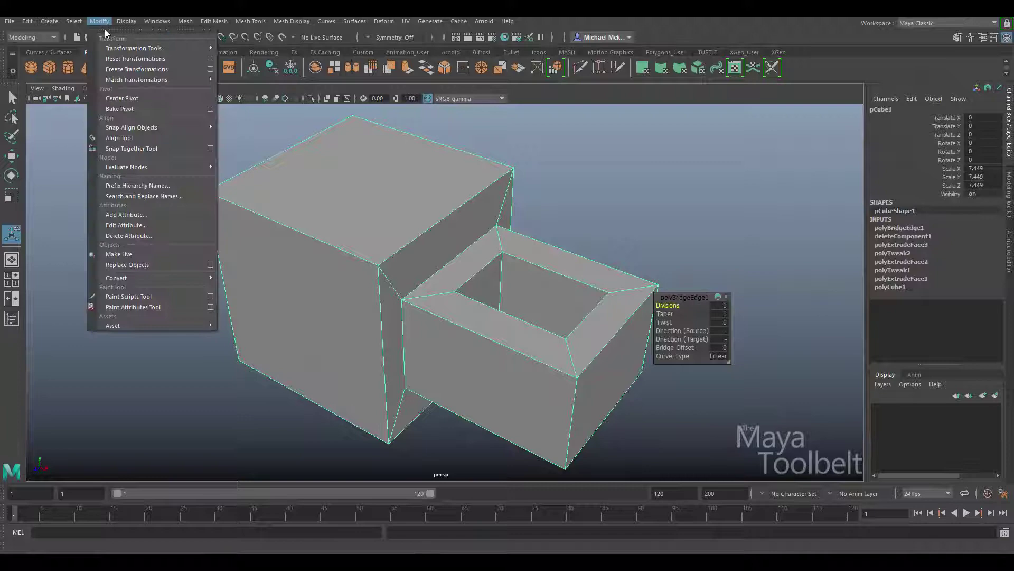
{"action": "mouse_move", "coordinate": [160, 274]}
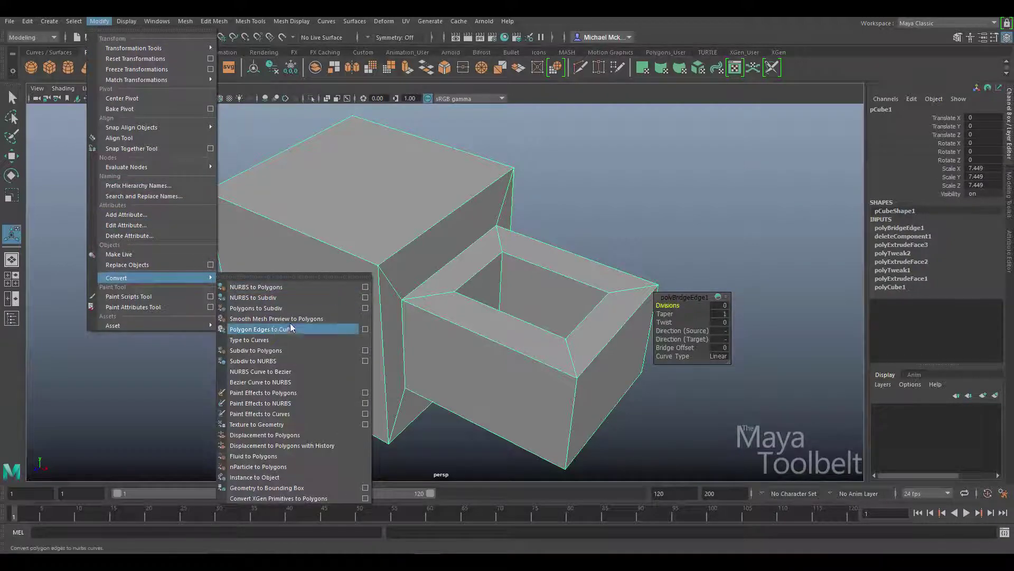
{"action": "left_click", "coordinate": [282, 308]}
{"action": "left_click_drag", "start_coordinate": [283, 309], "coordinate": [533, 309], "text": "alt"}
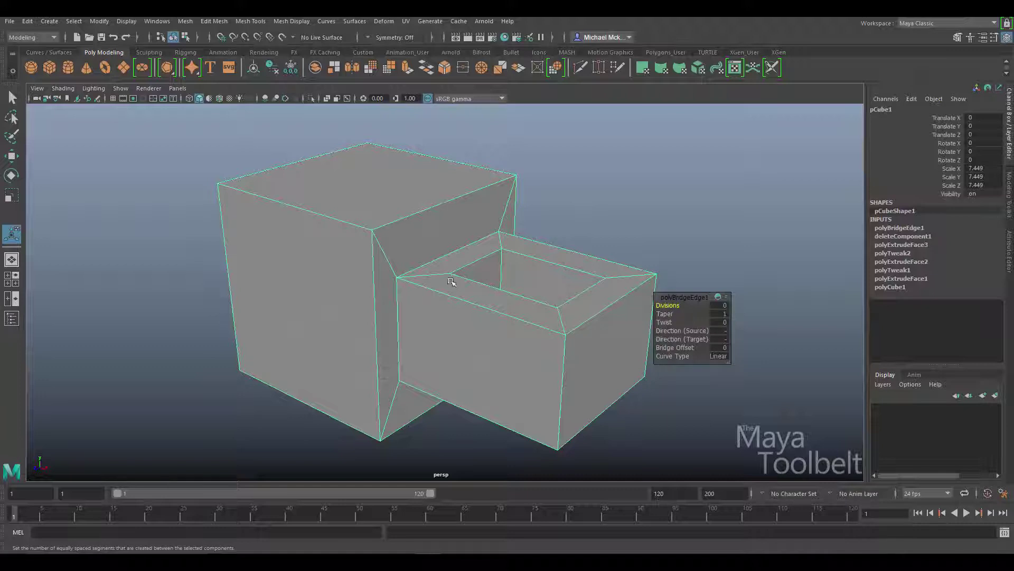
- Bevel the whole polygon model with a fraction of 0.23 and 3 segments, then reselect the mesh to check its edges
{"action": "key", "text": "q"}
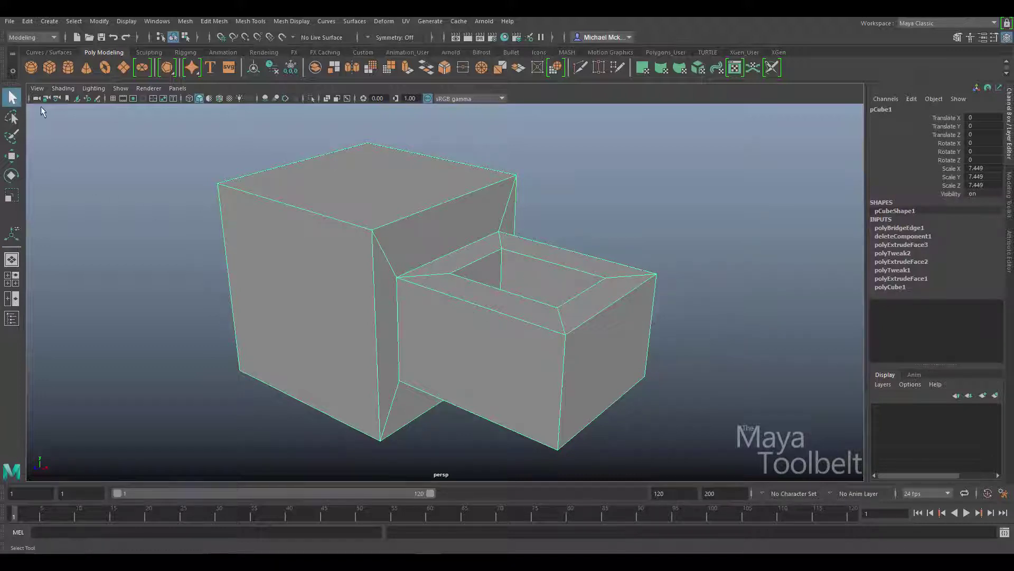
{"action": "left_click_drag", "start_coordinate": [547, 315], "coordinate": [590, 324], "text": "alt"}
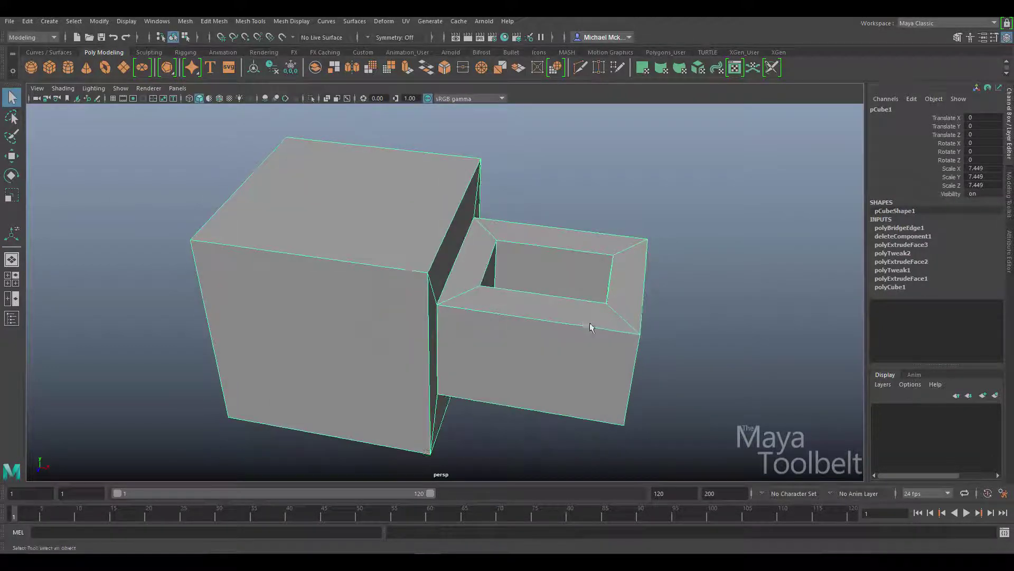
{"action": "left_click_drag", "start_coordinate": [549, 233], "coordinate": [407, 162], "text": "alt"}
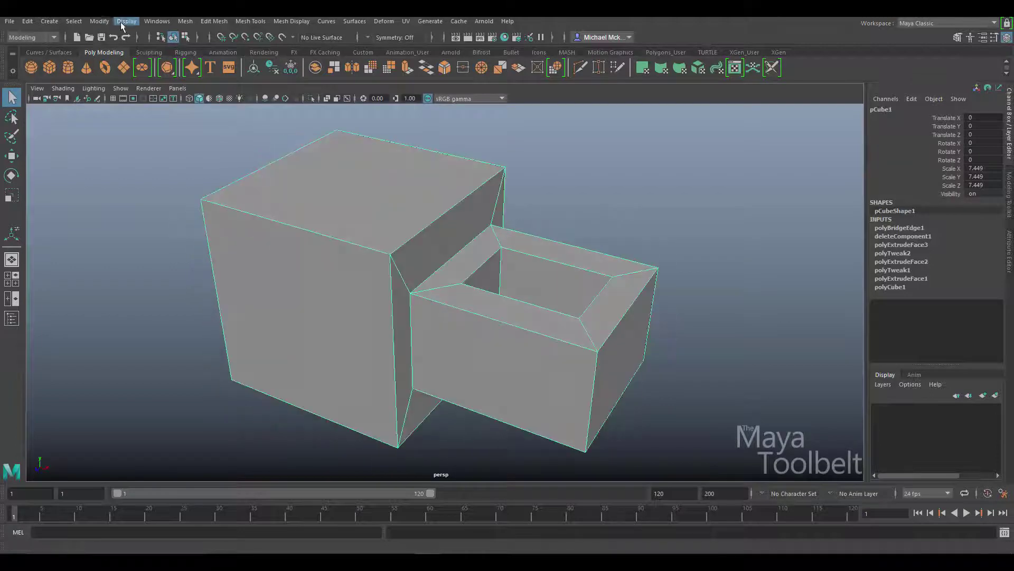
{"action": "left_click", "coordinate": [199, 20]}
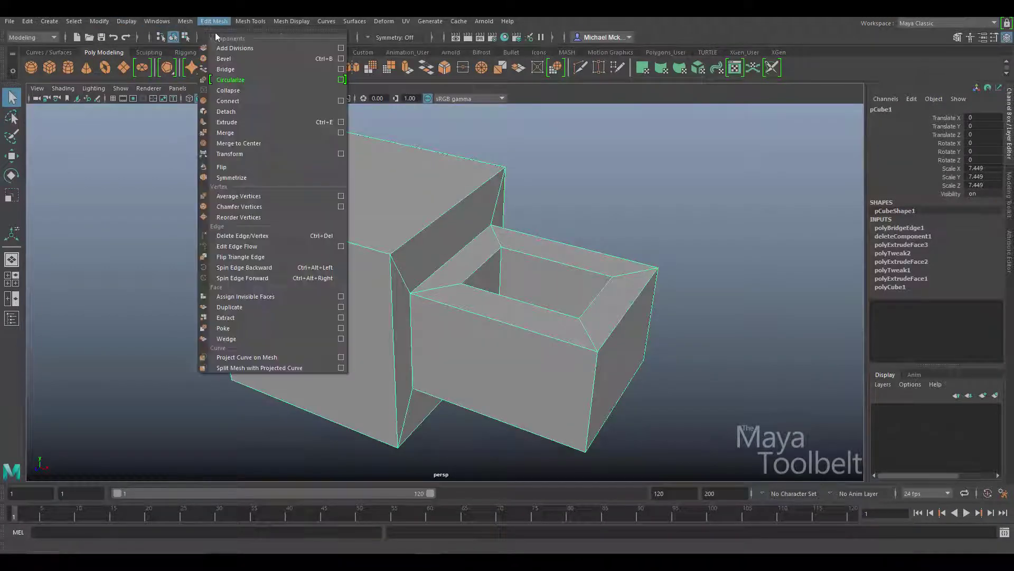
{"action": "left_click", "coordinate": [238, 53]}
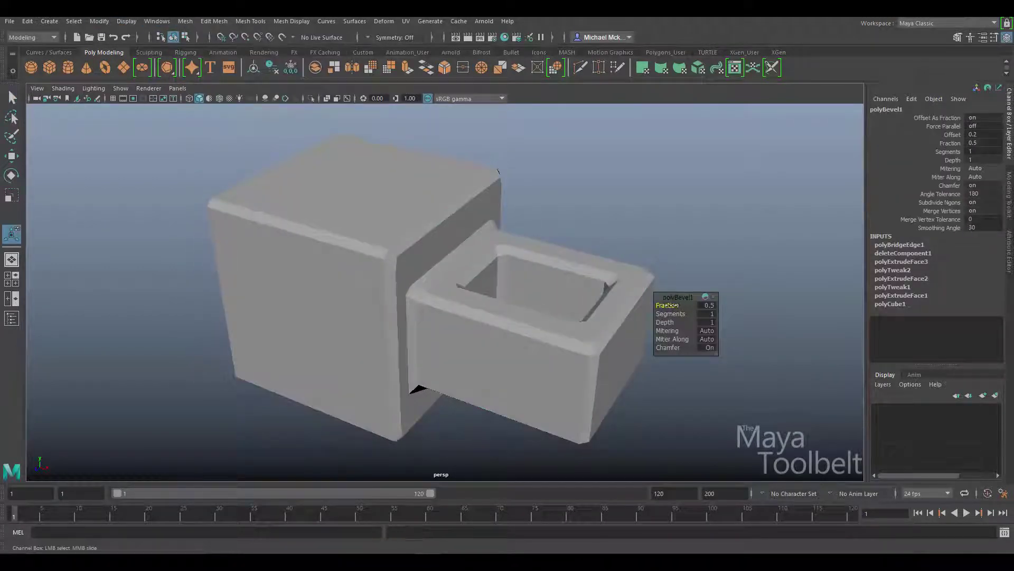
{"action": "left_click_drag", "start_coordinate": [667, 305], "coordinate": [658, 306]}
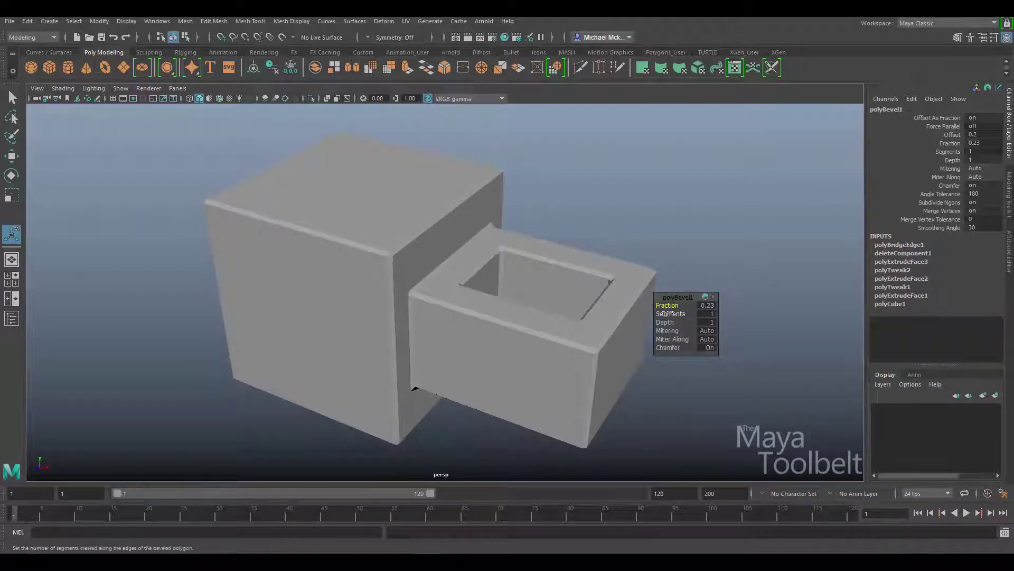
{"action": "left_click_drag", "start_coordinate": [671, 315], "coordinate": [681, 314]}
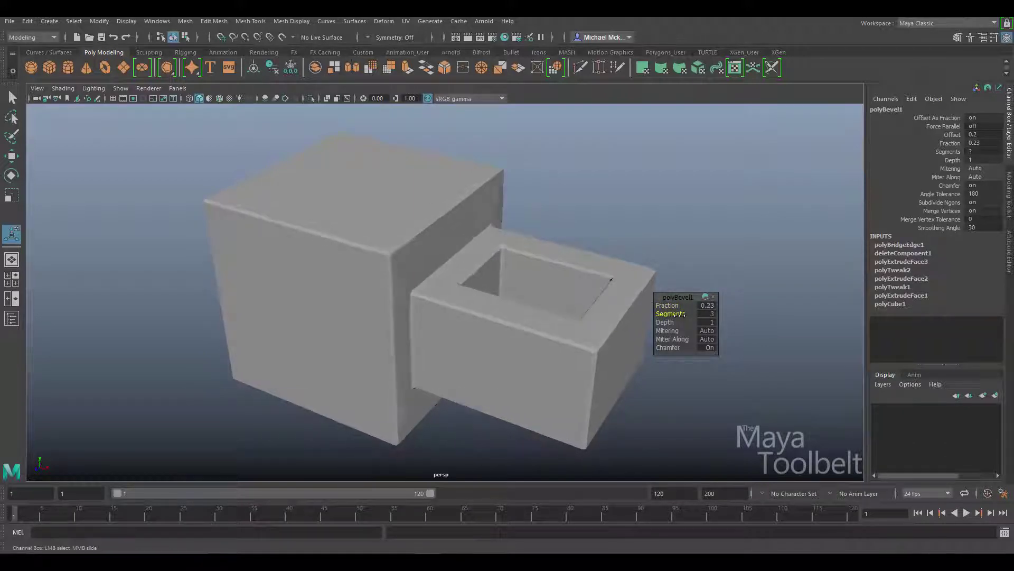
{"action": "left_click", "coordinate": [585, 345]}
{"action": "left_click_drag", "start_coordinate": [607, 340], "coordinate": [597, 316], "text": "alt"}
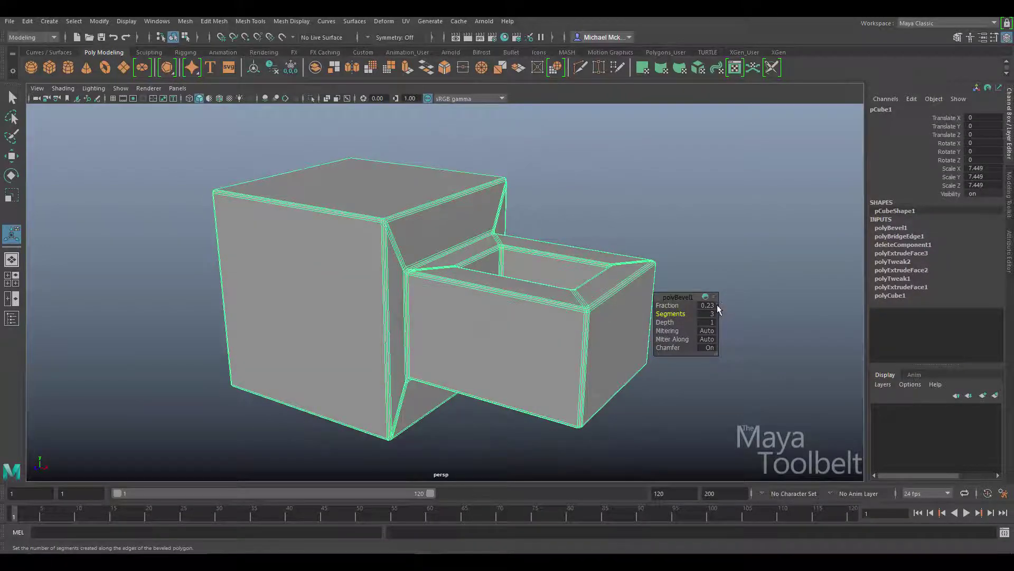
- Convert the newly beveled polygon model to a subdivision surface
{"action": "left_click_drag", "start_coordinate": [521, 313], "coordinate": [164, 124], "text": "alt"}
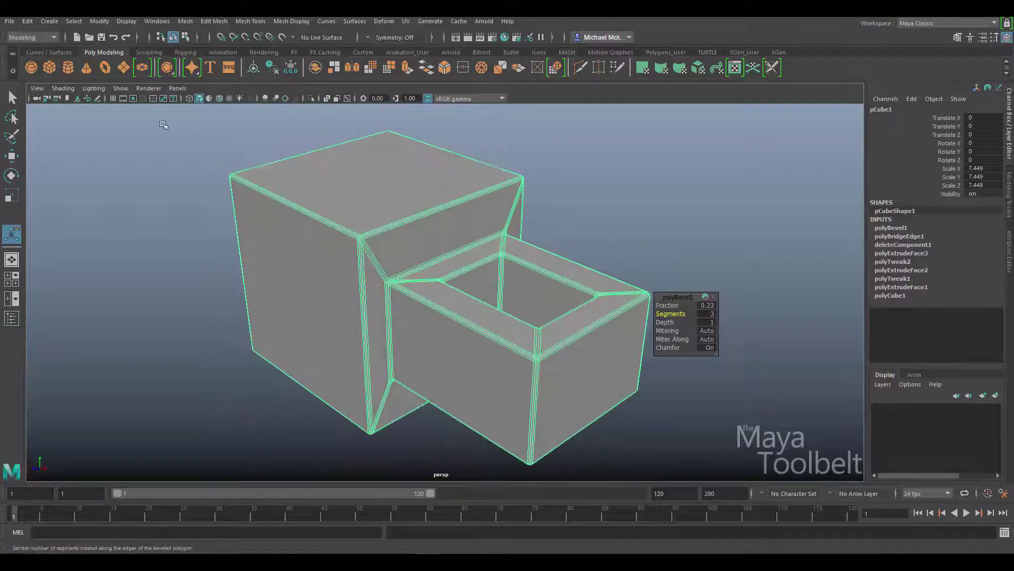
{"action": "left_click", "coordinate": [99, 21]}
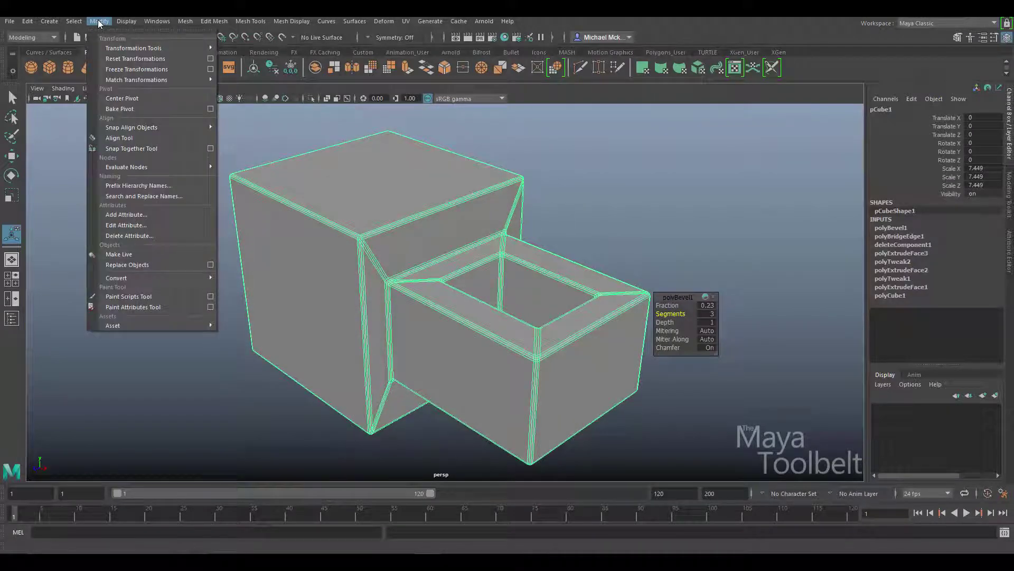
{"action": "mouse_move", "coordinate": [148, 276]}
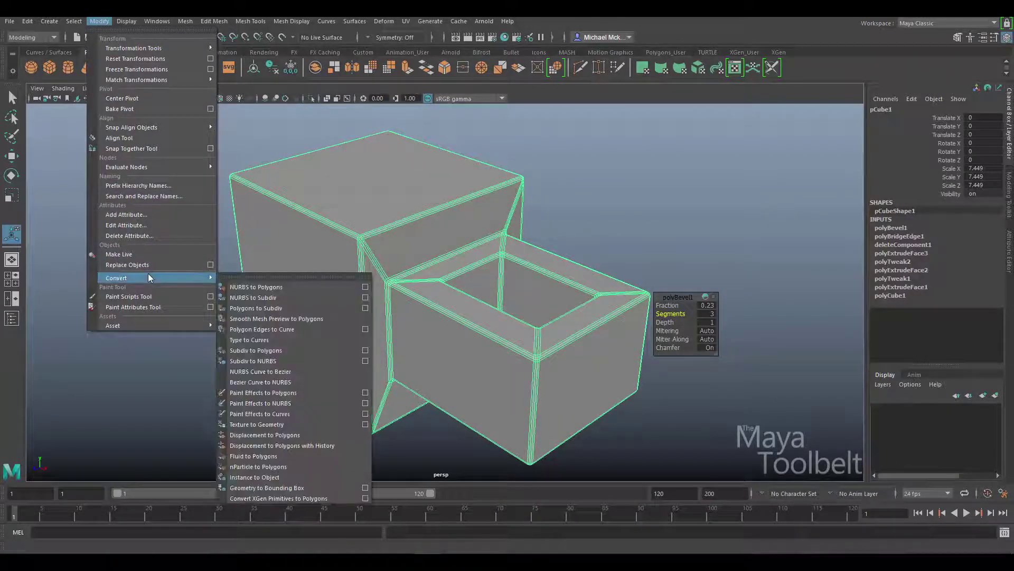
{"action": "left_click", "coordinate": [284, 307]}
{"action": "left_click_drag", "start_coordinate": [285, 310], "coordinate": [608, 226], "text": "alt"}
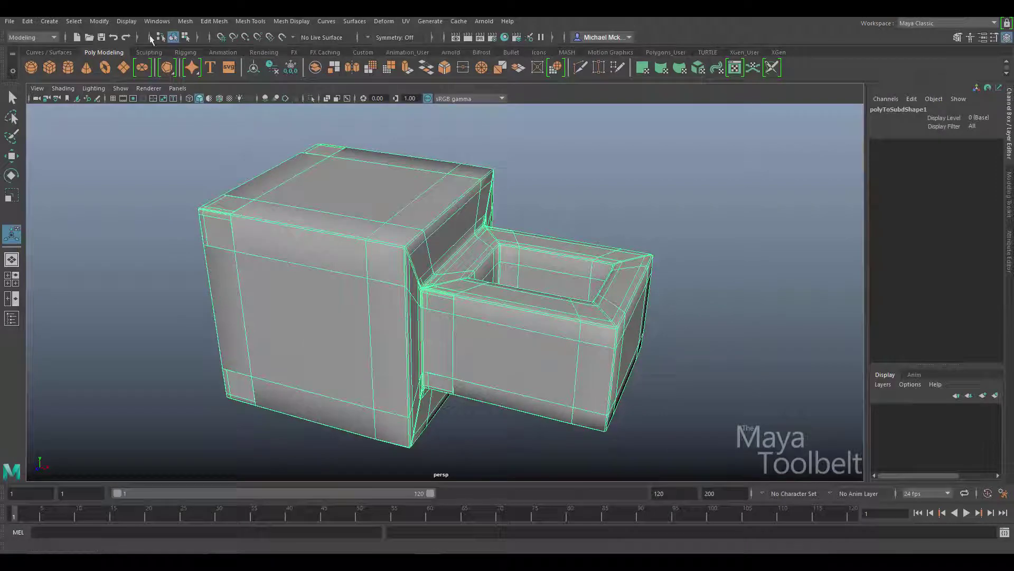
- Convert the beveled subdivision model to NURBS surfaces and assign the existing initialShadingGroup material to them
{"action": "left_click", "coordinate": [106, 21]}
{"action": "mouse_move", "coordinate": [150, 272]}
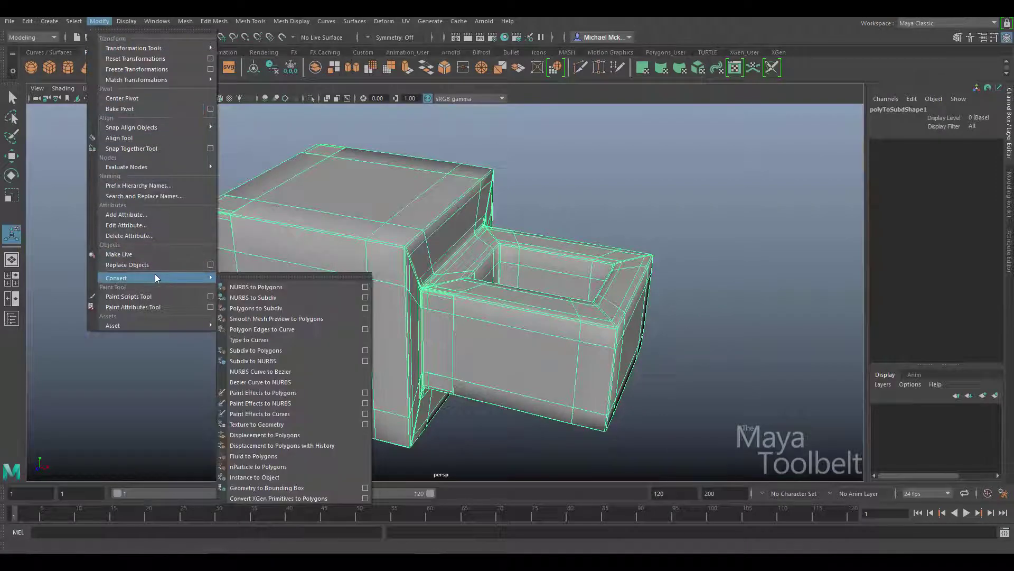
{"action": "left_click", "coordinate": [264, 361]}
{"action": "left_click_drag", "start_coordinate": [510, 261], "coordinate": [324, 189], "text": "alt"}
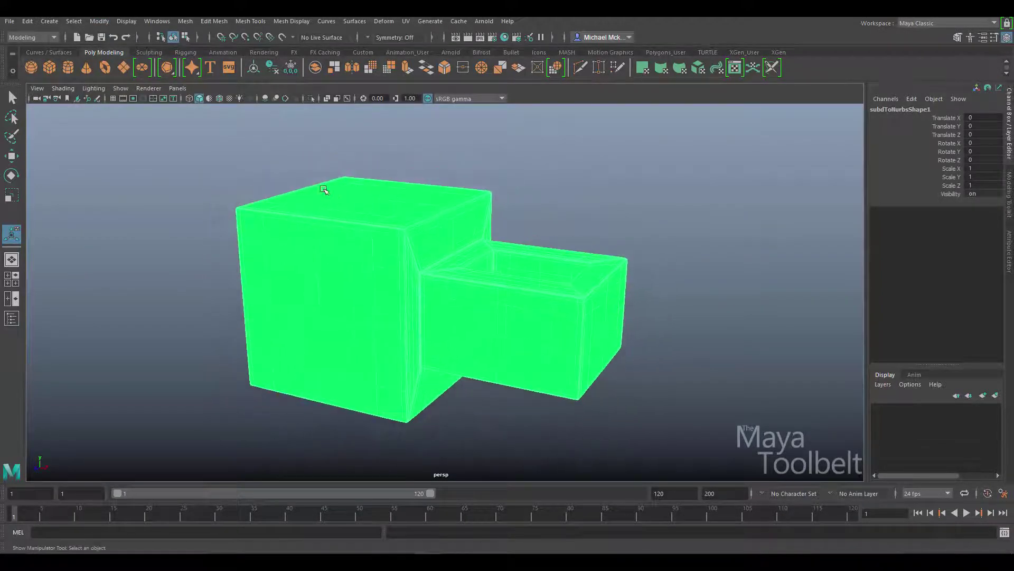
{"action": "right_click_drag", "start_coordinate": [346, 206], "coordinate": [371, 479]}
{"action": "left_click", "coordinate": [423, 478]}
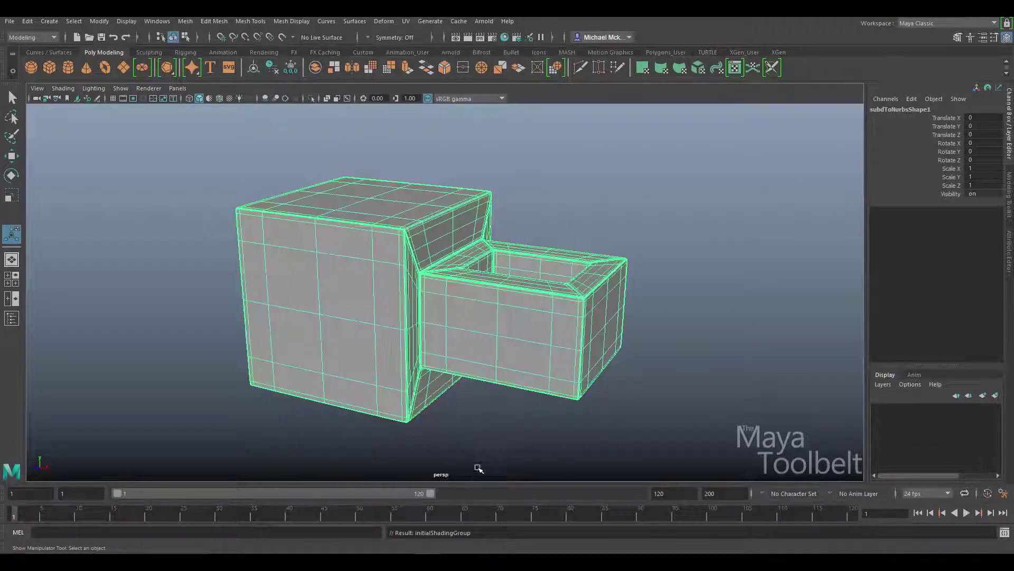
{"action": "left_click", "coordinate": [497, 421]}
- Select individual NURBS patches on the box and the hollowed arm to examine how the converted model is divided
{"action": "mouse_move", "coordinate": [497, 421]}
{"action": "left_mouse_down", "text": "alt"}
{"action": "mouse_move", "coordinate": [567, 354]}
{"action": "mouse_move", "coordinate": [668, 375]}
{"action": "mouse_move", "coordinate": [593, 401]}
{"action": "mouse_move", "coordinate": [389, 236]}
{"action": "left_mouse_up", "text": "alt"}
{"action": "left_click", "coordinate": [383, 222]}
{"action": "right_click", "coordinate": [378, 208]}
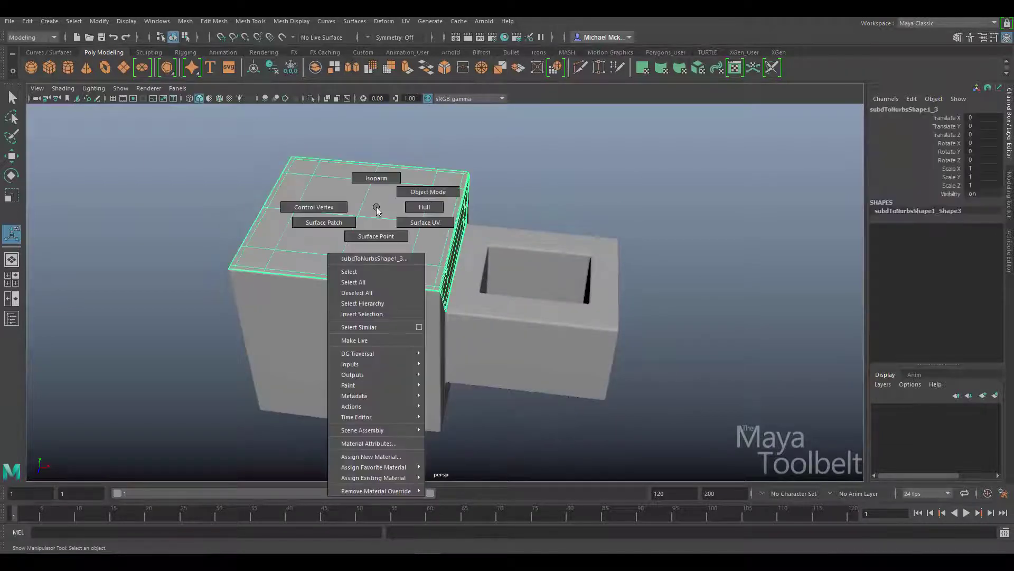
{"action": "left_click_drag", "start_coordinate": [521, 276], "coordinate": [462, 290], "text": "alt"}
{"action": "left_click", "coordinate": [462, 285]}
{"action": "left_click", "coordinate": [428, 318]}
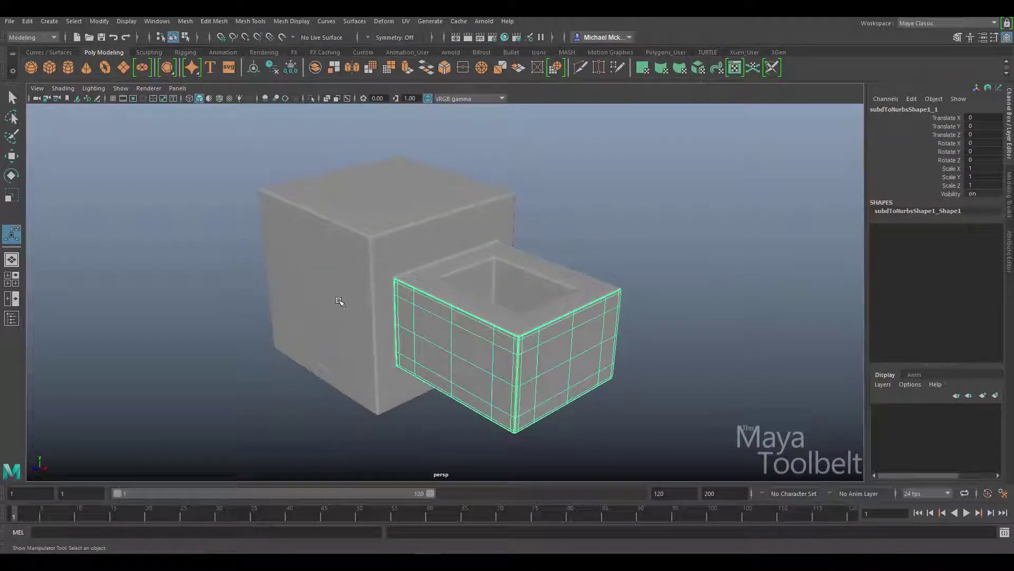
{"action": "left_click", "coordinate": [340, 302]}
{"action": "left_click", "coordinate": [535, 284]}
{"action": "left_click_drag", "start_coordinate": [589, 302], "coordinate": [386, 251], "text": "alt"}
{"action": "left_click", "coordinate": [370, 296]}
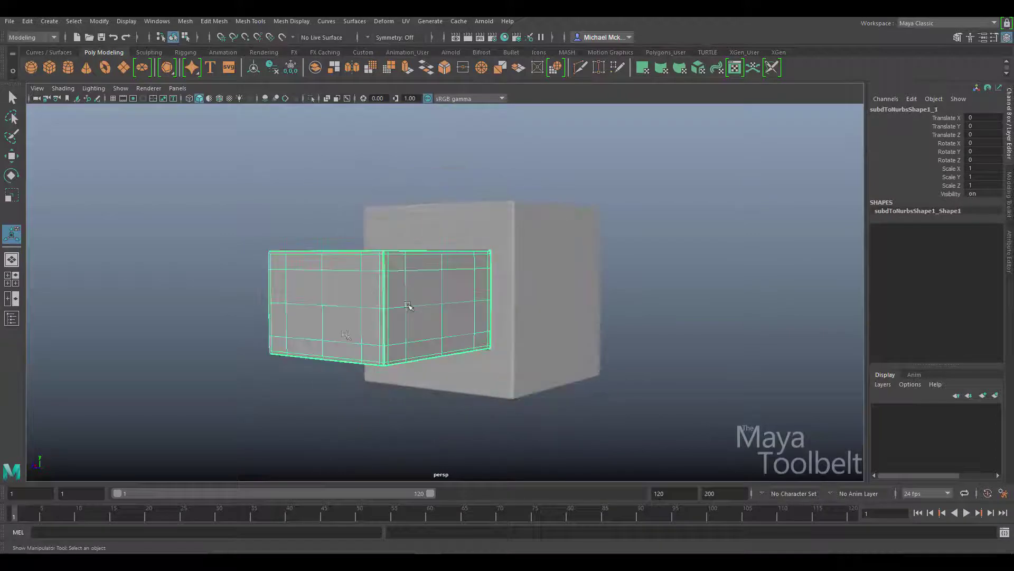
{"action": "left_click_drag", "start_coordinate": [274, 297], "coordinate": [425, 185], "text": "alt"}
{"action": "left_click", "coordinate": [443, 351]}
{"action": "left_click_drag", "start_coordinate": [444, 352], "coordinate": [396, 294], "text": "alt"}
{"action": "left_click", "coordinate": [286, 255]}
{"action": "left_click_drag", "start_coordinate": [502, 262], "coordinate": [465, 301], "text": "alt"}
- Deselect the NURBS patches and examine the shaded model's beveled edges from several angles
{"action": "left_click", "coordinate": [650, 247]}
{"action": "left_click_drag", "start_coordinate": [658, 249], "coordinate": [618, 264], "text": "alt"}
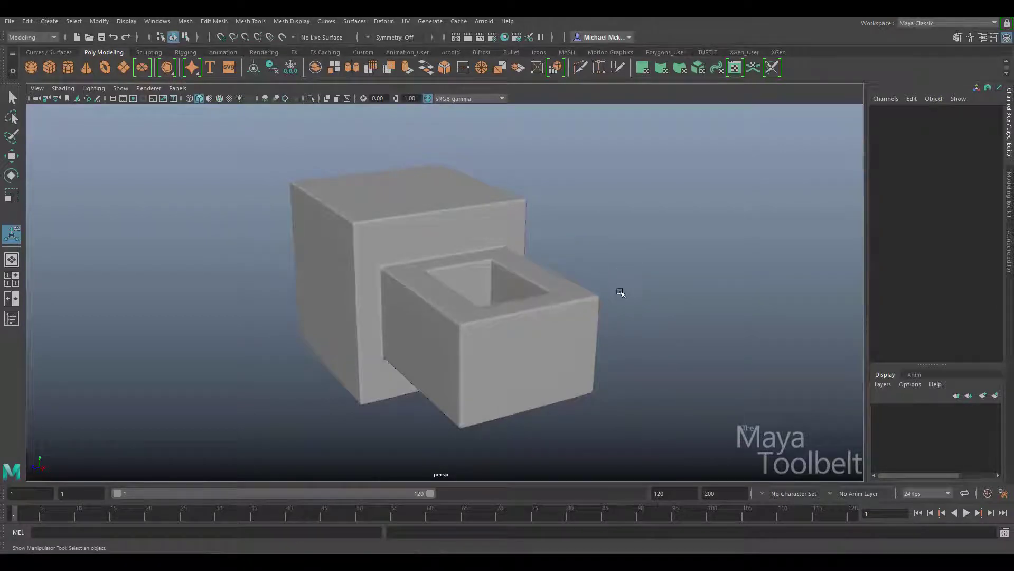
{"action": "left_click_drag", "start_coordinate": [621, 293], "coordinate": [715, 338], "text": "alt"}
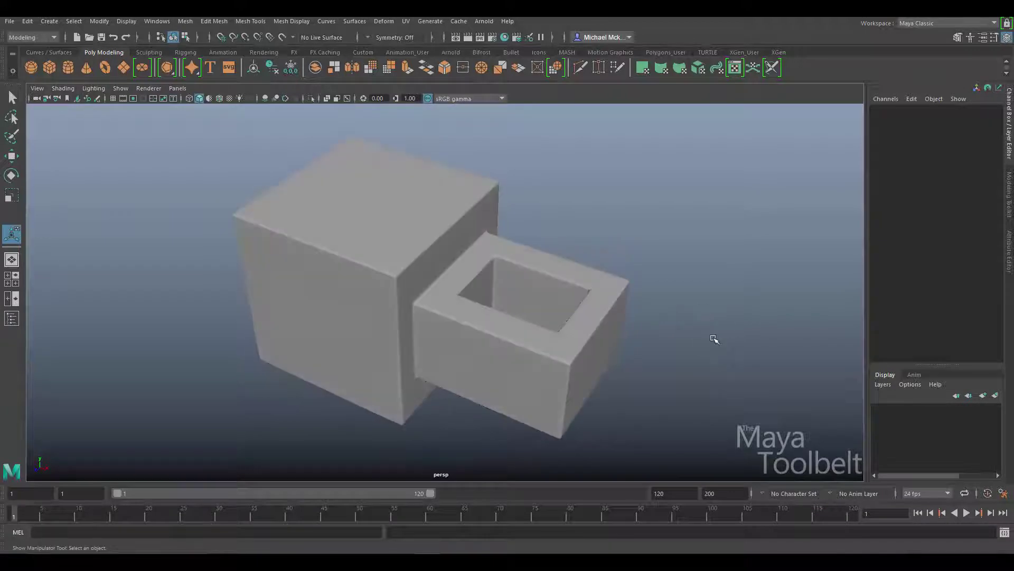